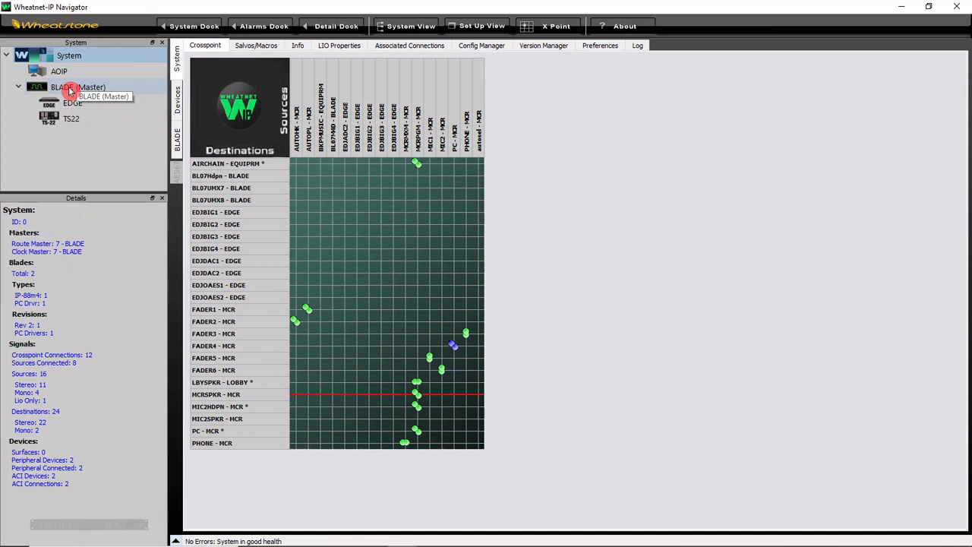
Step: Sort the blades in the System tree by Id
right_click(105, 55)
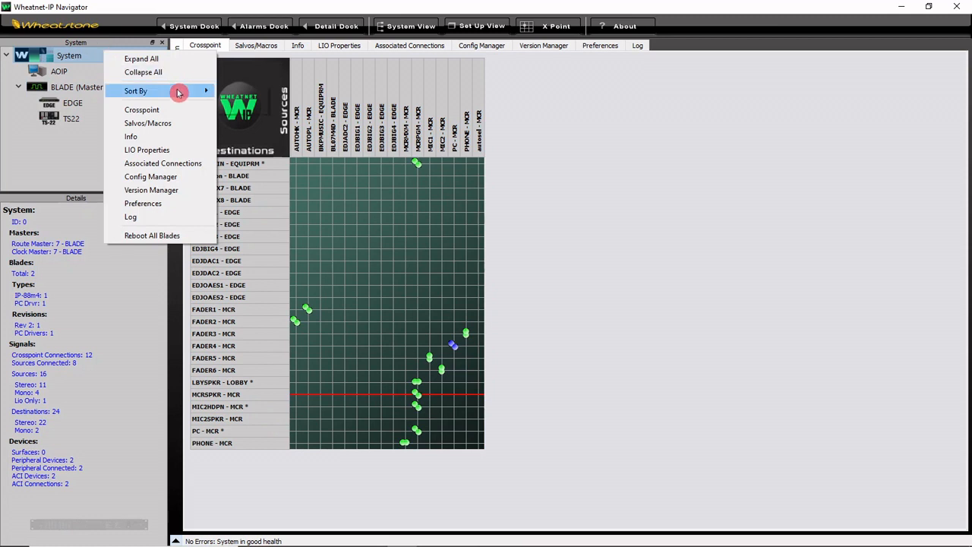
mouse_move(178, 91)
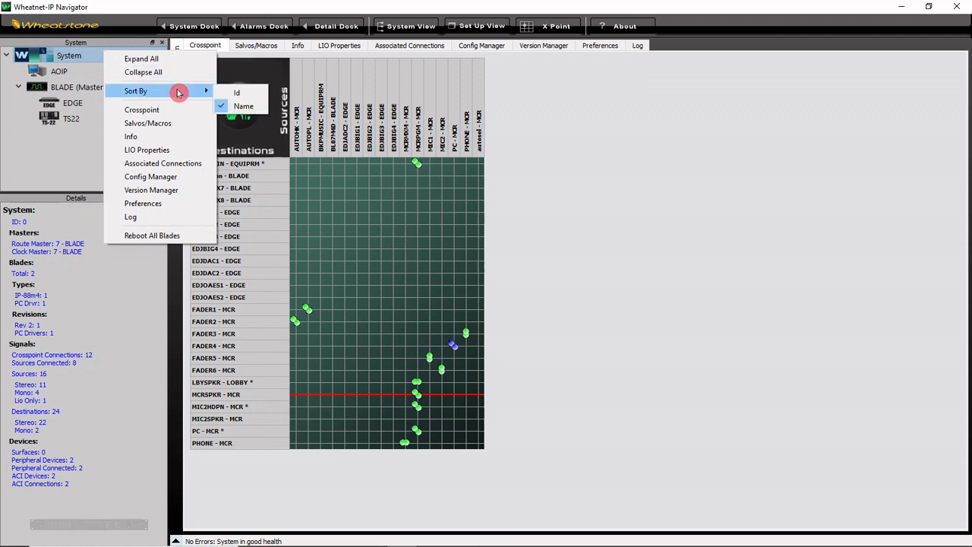
left_click(258, 92)
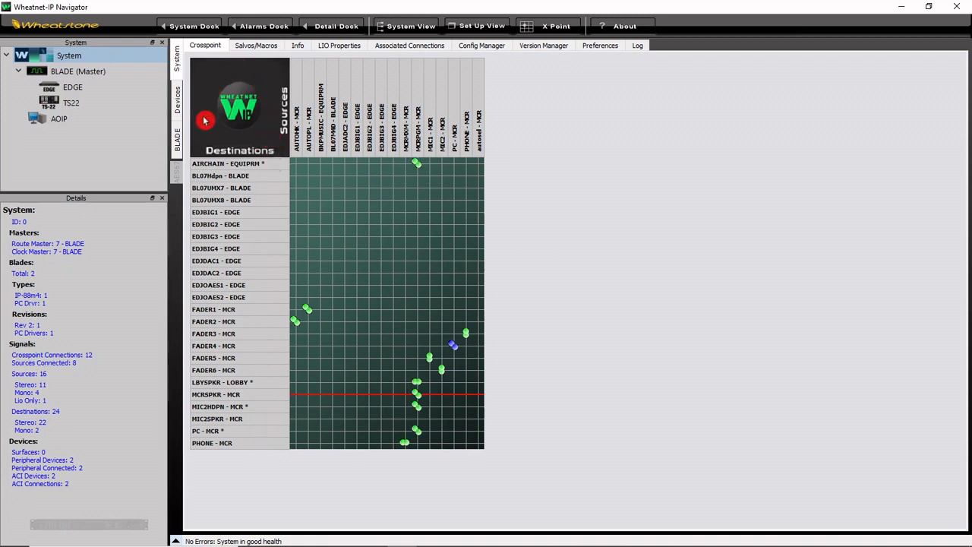
Step: Sort the sources on the crosspoint grid by Blade Id - Location
right_click(270, 133)
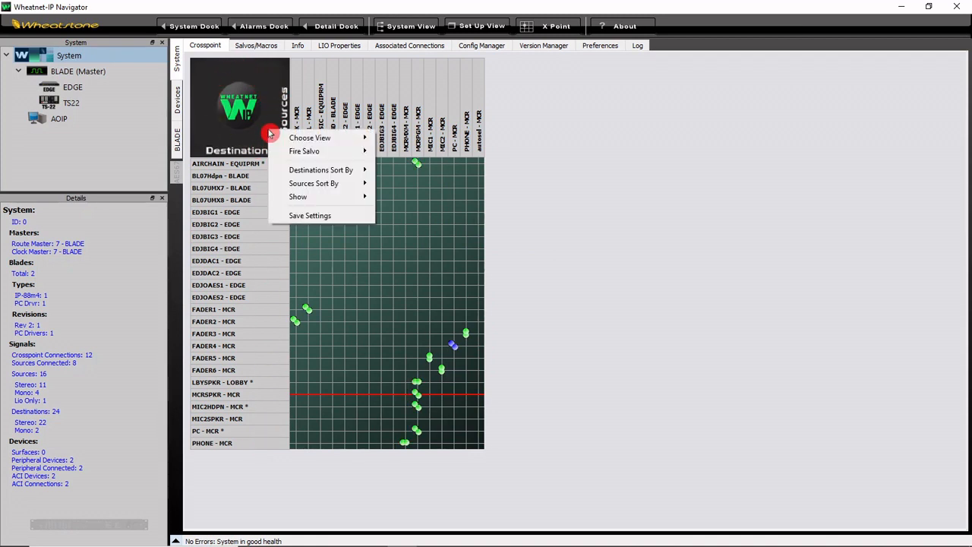
mouse_move(322, 183)
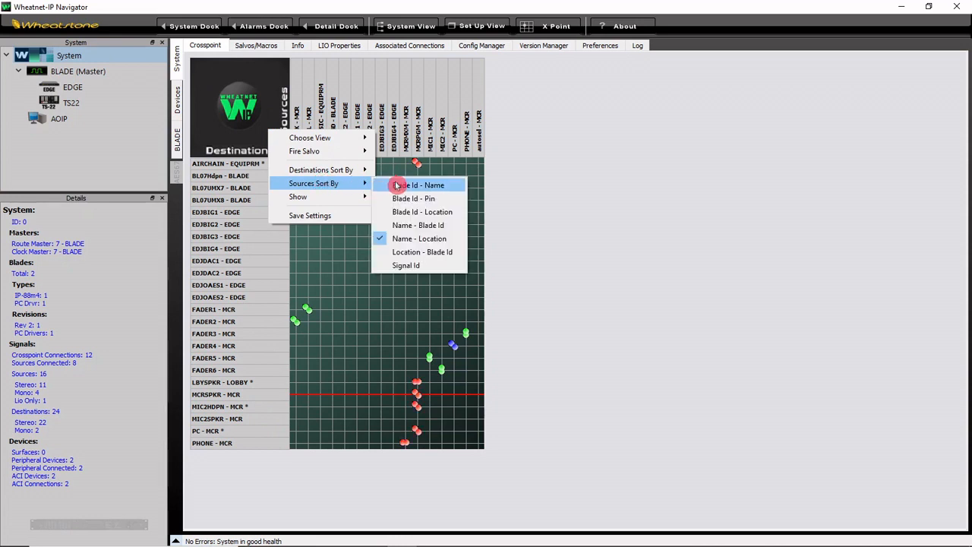
left_click(442, 216)
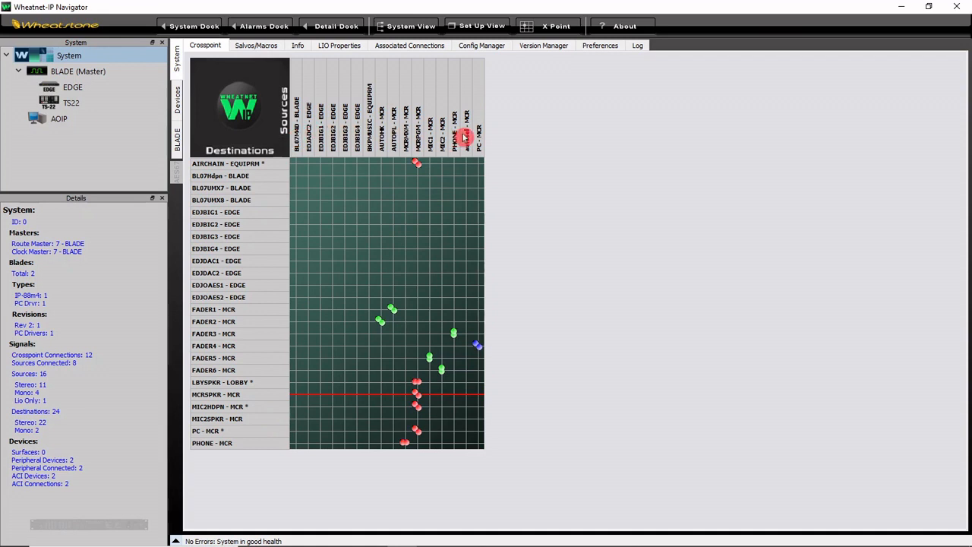
Step: Sort the crosspoint destinations by Signal Id and show the grid labels as Signal Id - Name
right_click(270, 135)
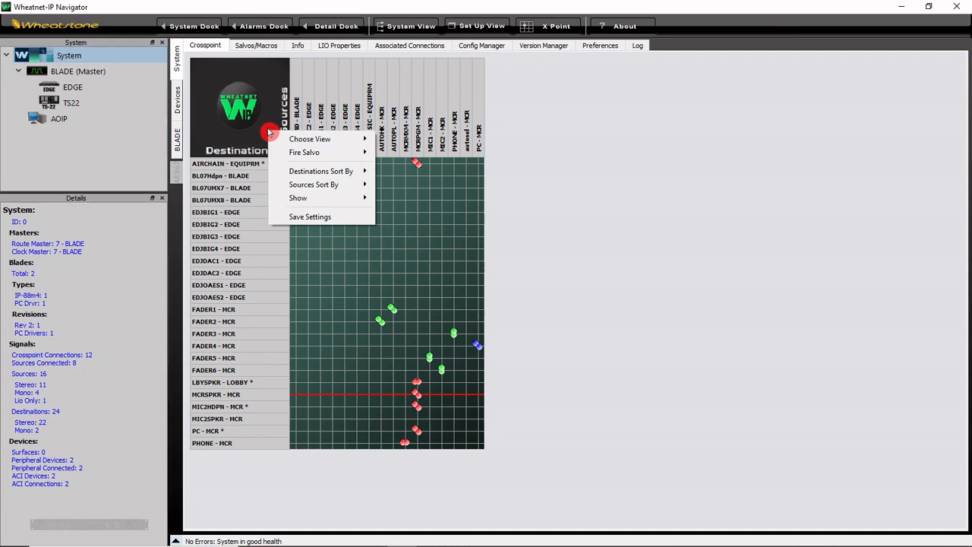
mouse_move(357, 171)
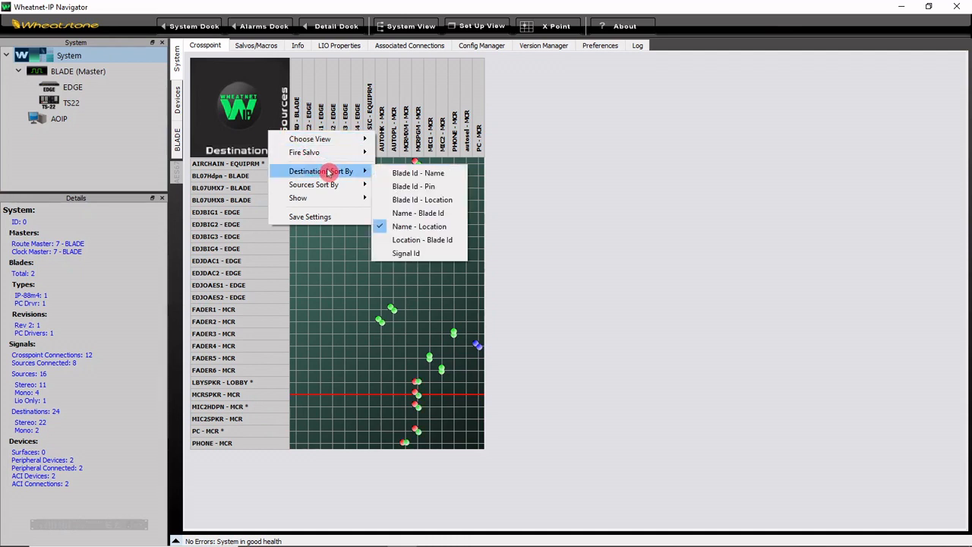
left_click(408, 255)
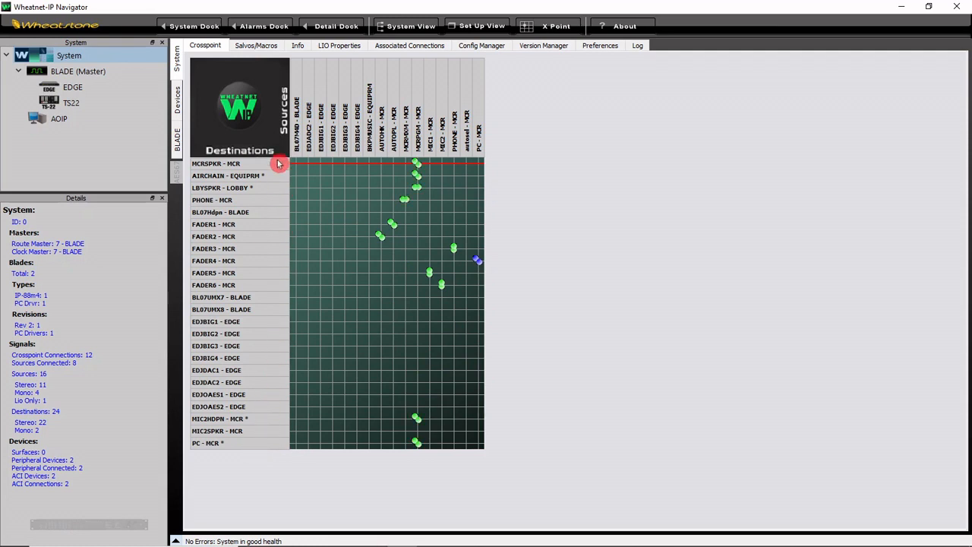
right_click(261, 131)
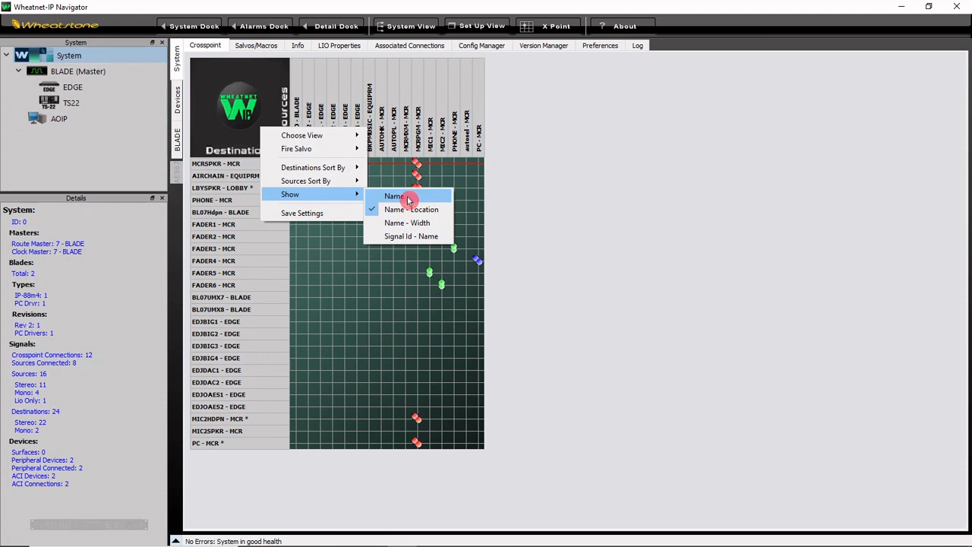
left_click(436, 236)
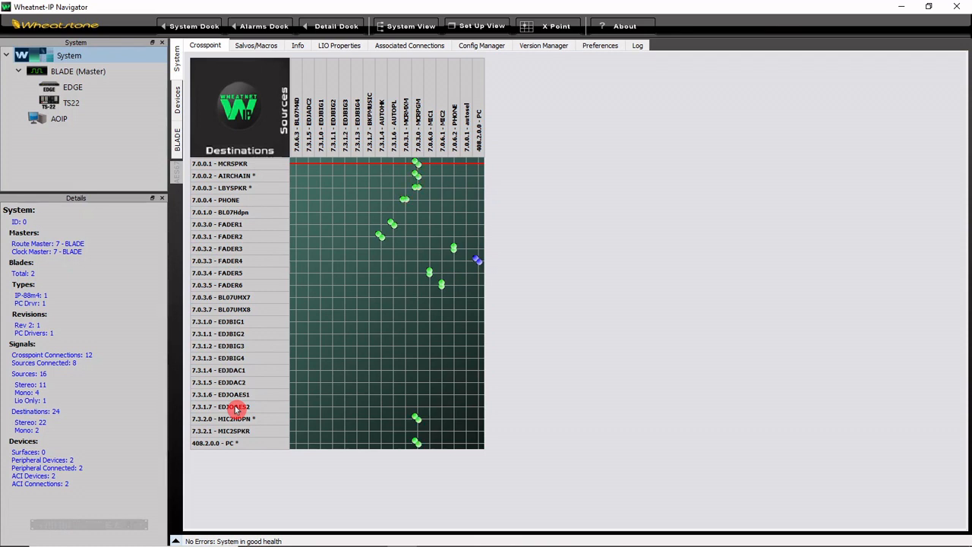
Step: Sort both the sources and the destinations on the crosspoint grid by Name - Location
right_click(262, 136)
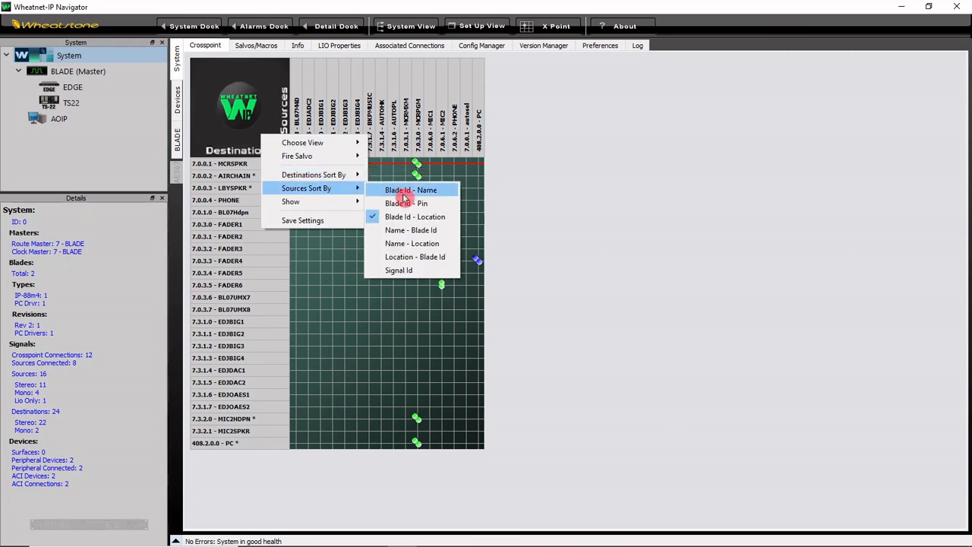
left_click(425, 243)
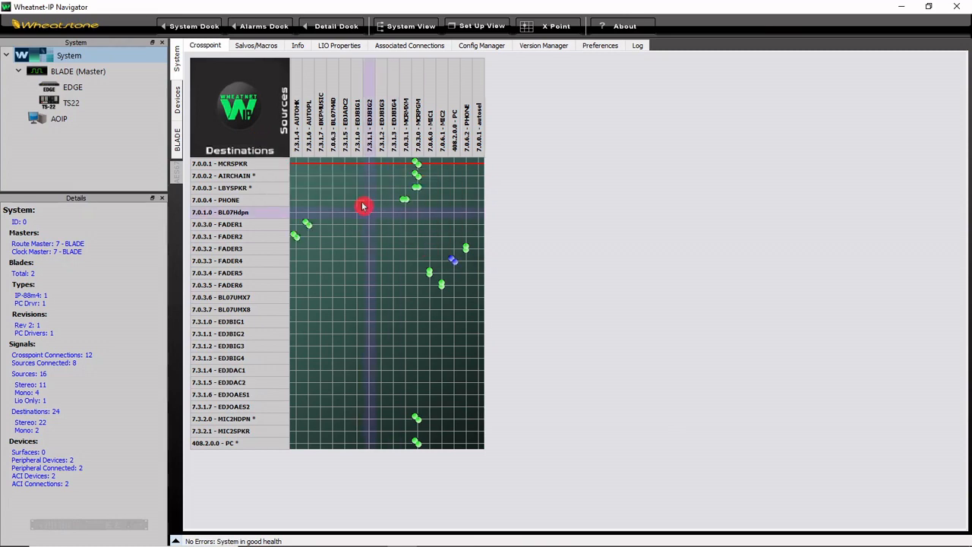
right_click(269, 126)
mouse_move(339, 165)
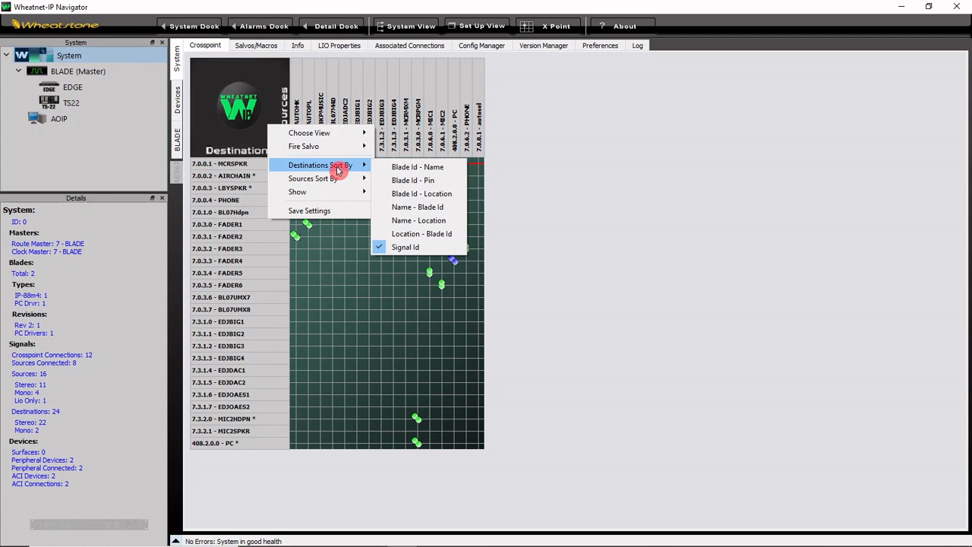
left_click(405, 219)
Step: Show the crosspoint grid labels as Name - Location
right_click(273, 137)
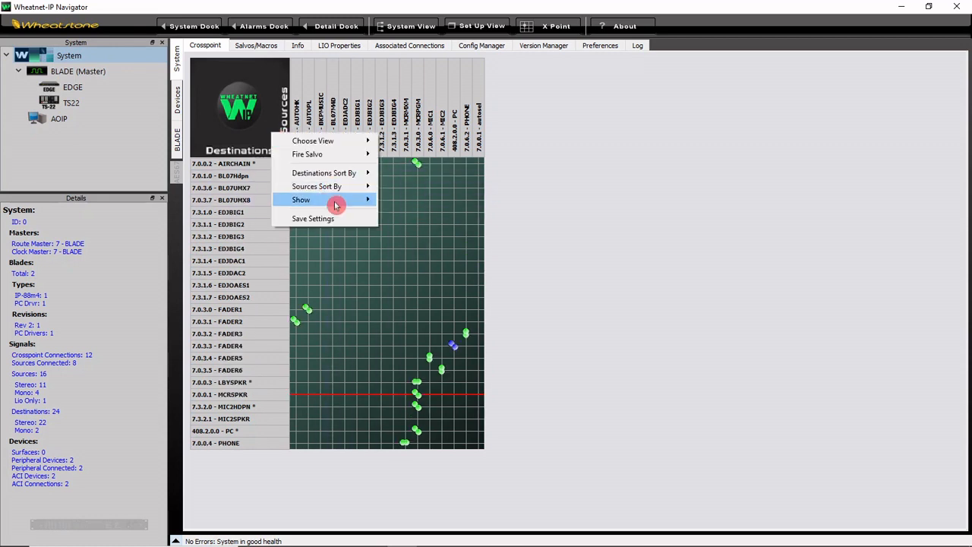
mouse_move(350, 200)
left_click(408, 219)
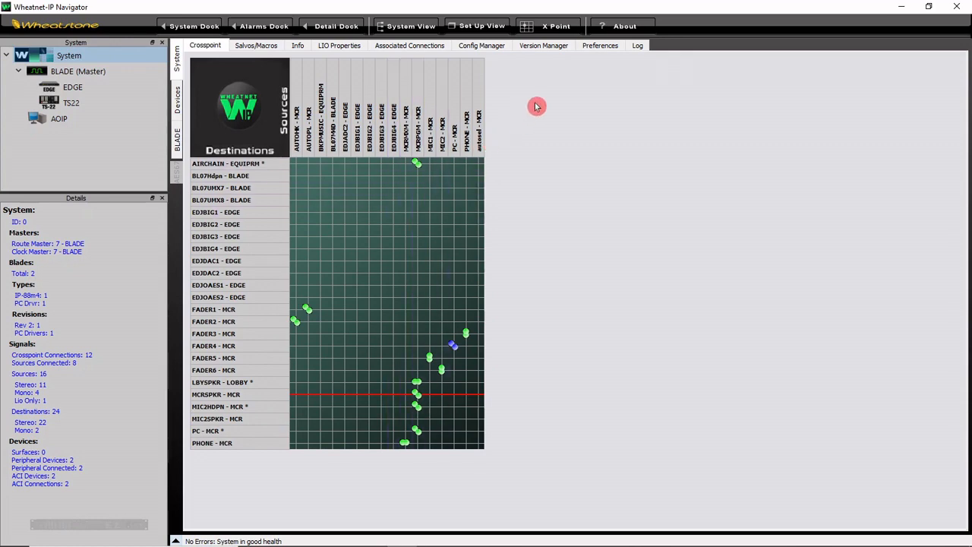
Step: In the system preferences, set the display color of BLADE to green #00aa00
left_click(601, 48)
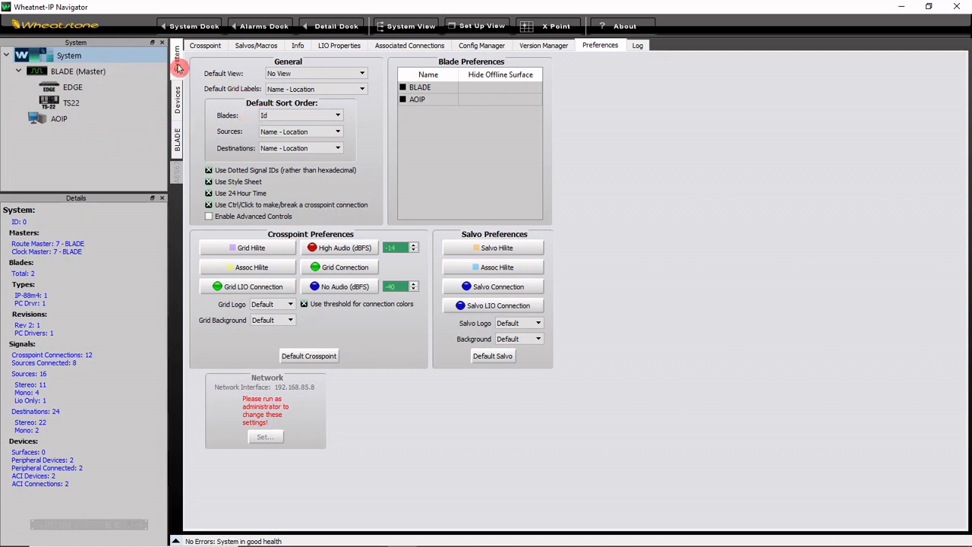
double_click(420, 89)
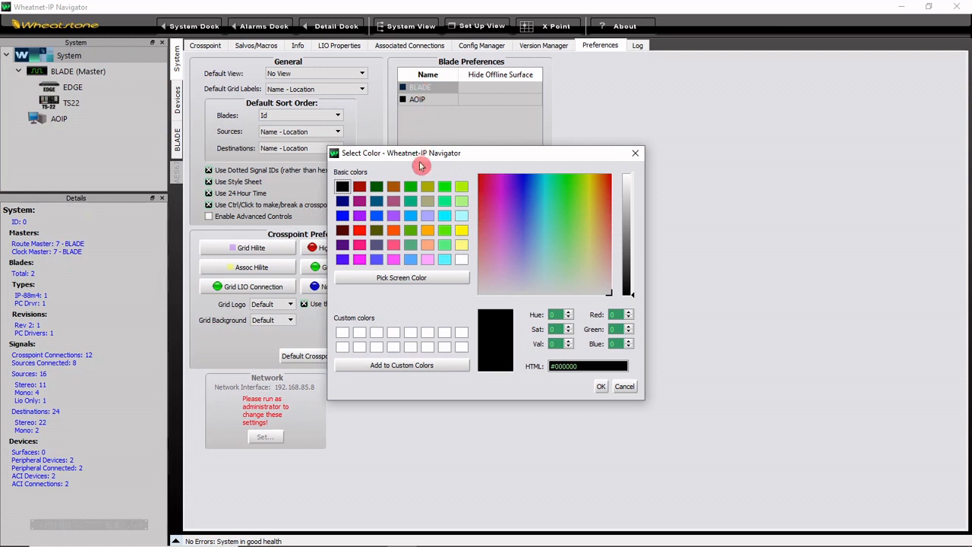
left_click(410, 187)
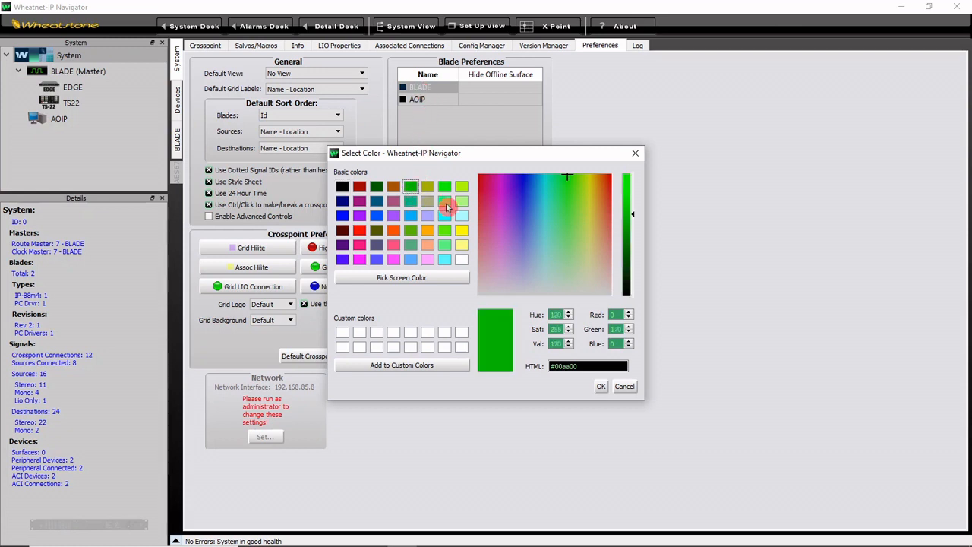
left_click(601, 387)
Step: Set the display color of the AOIP blade to orange #ff5500
left_click(443, 101)
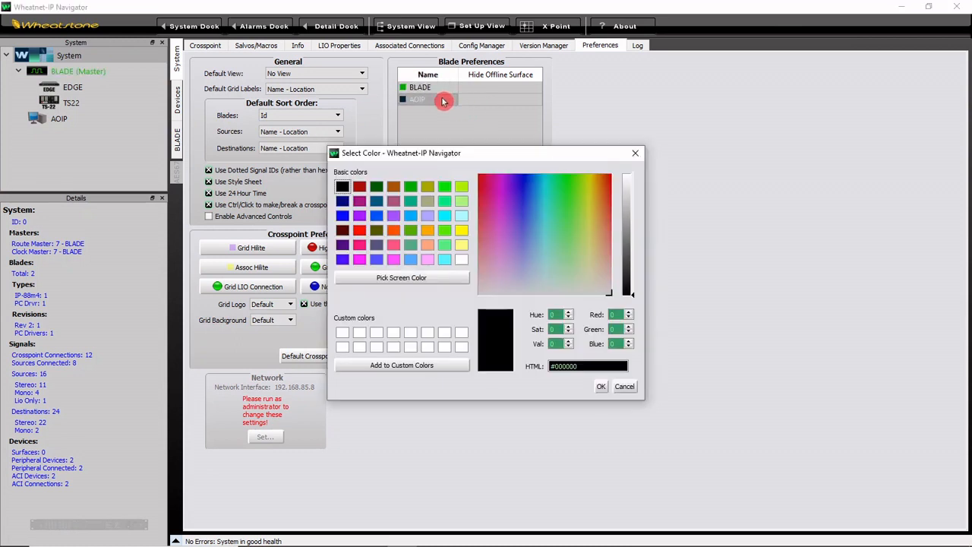
left_click(393, 232)
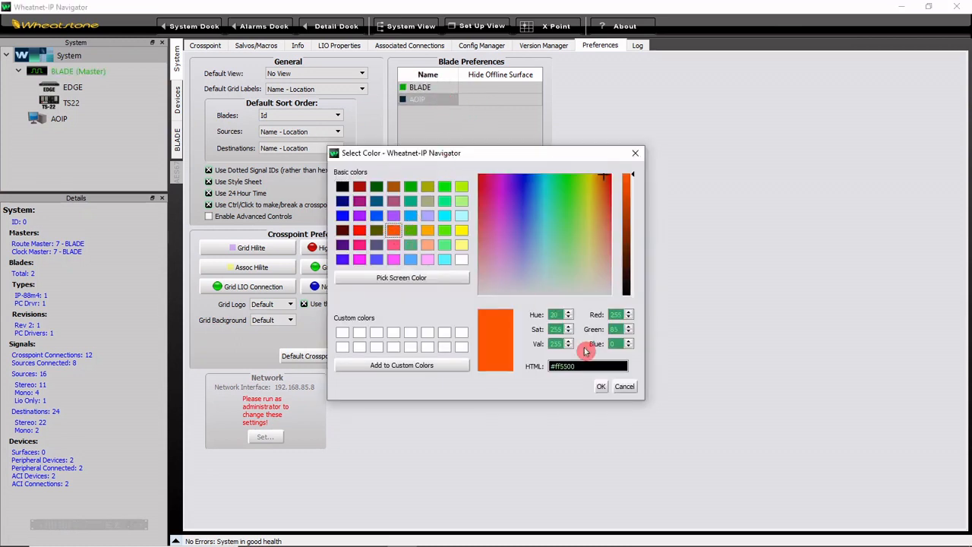
left_click(601, 387)
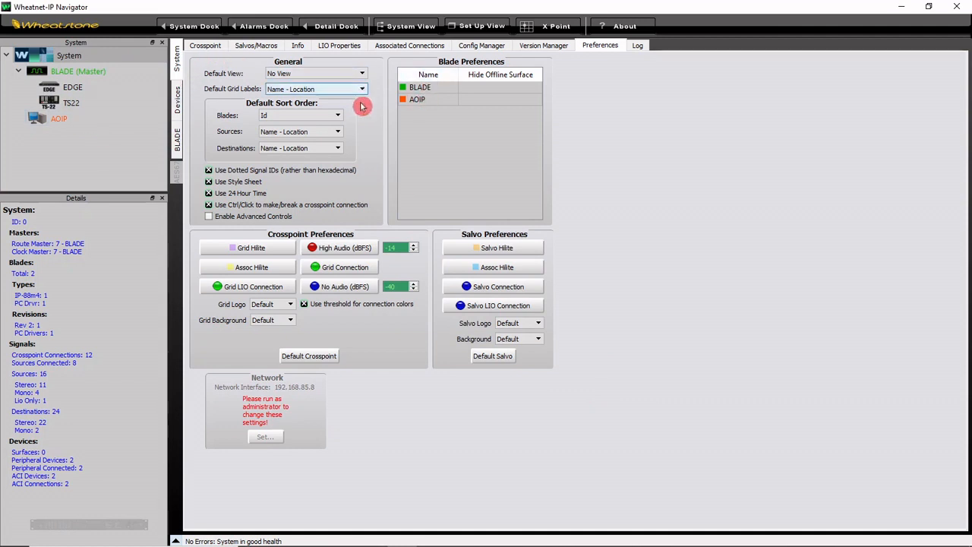
Step: Examine how the blade colors appear on the crosspoint grid and in the system log
left_click(215, 47)
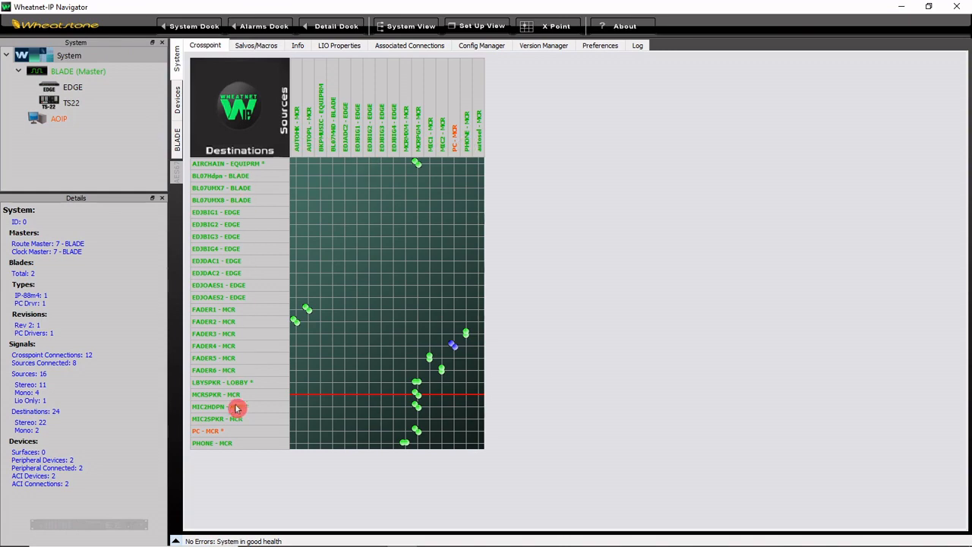
left_click(640, 47)
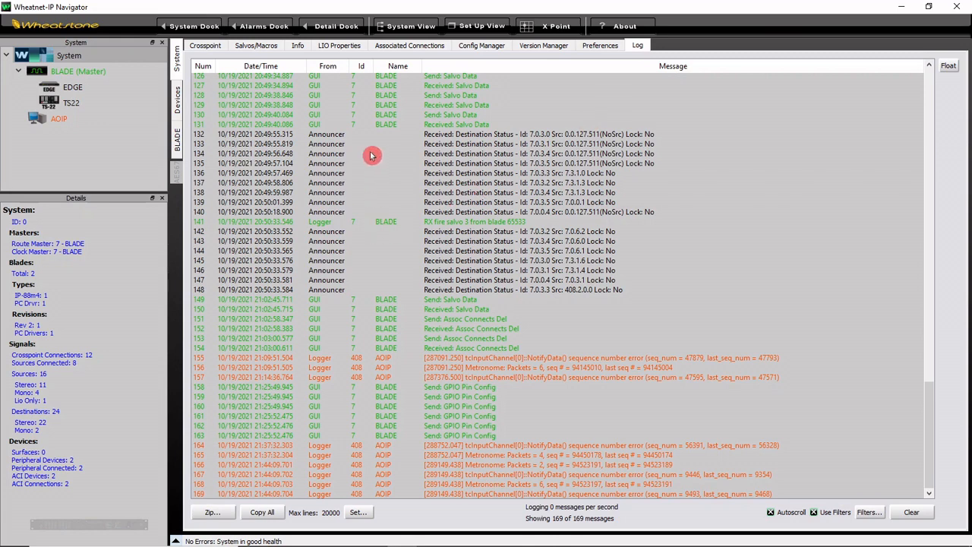
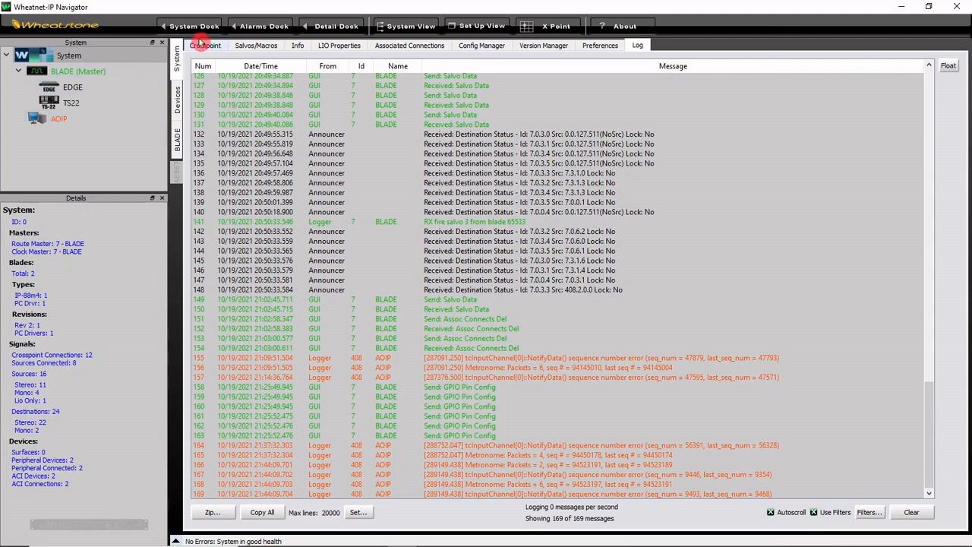
Step: Open the crosspoint view setup from the crosspoint grid and examine the MCR only view and its MCR filter
left_click(205, 47)
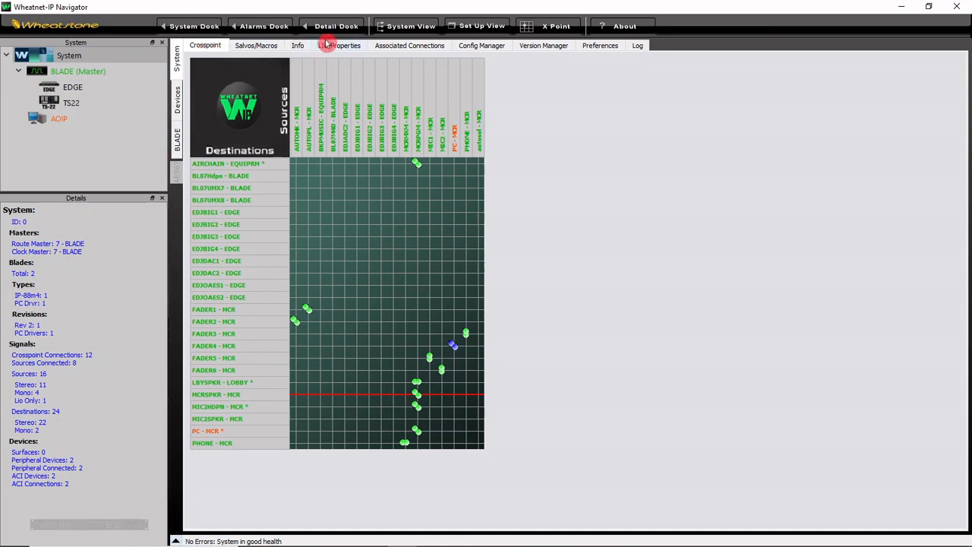
left_click(478, 26)
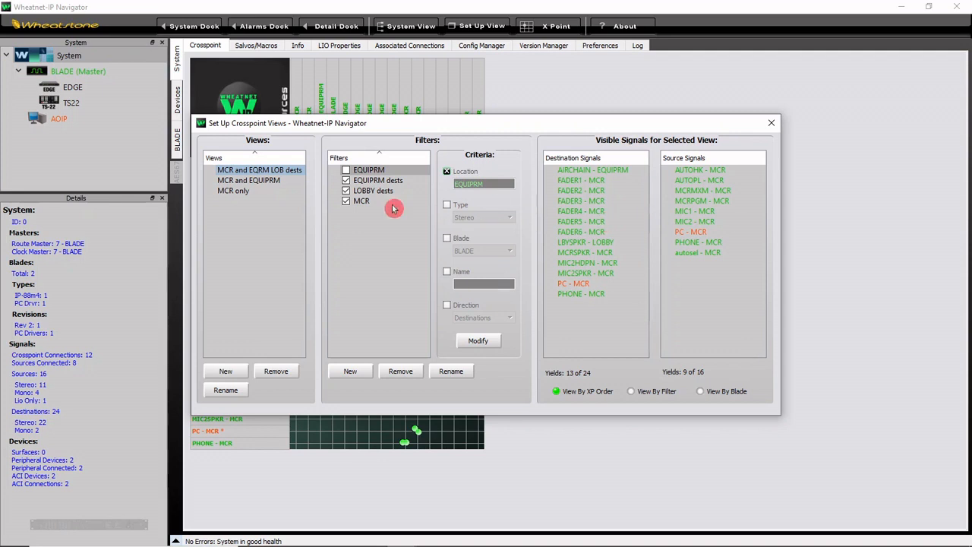
left_click(253, 192)
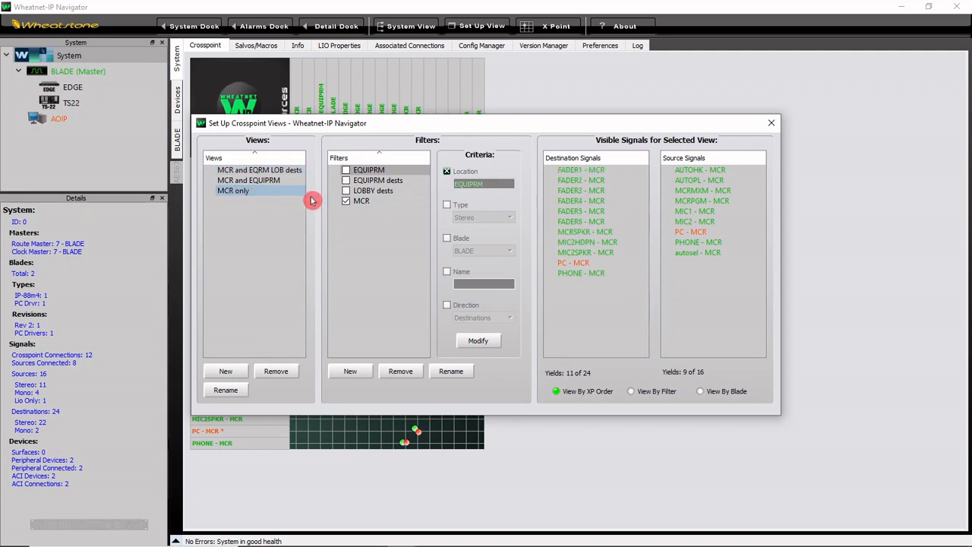
left_click(371, 205)
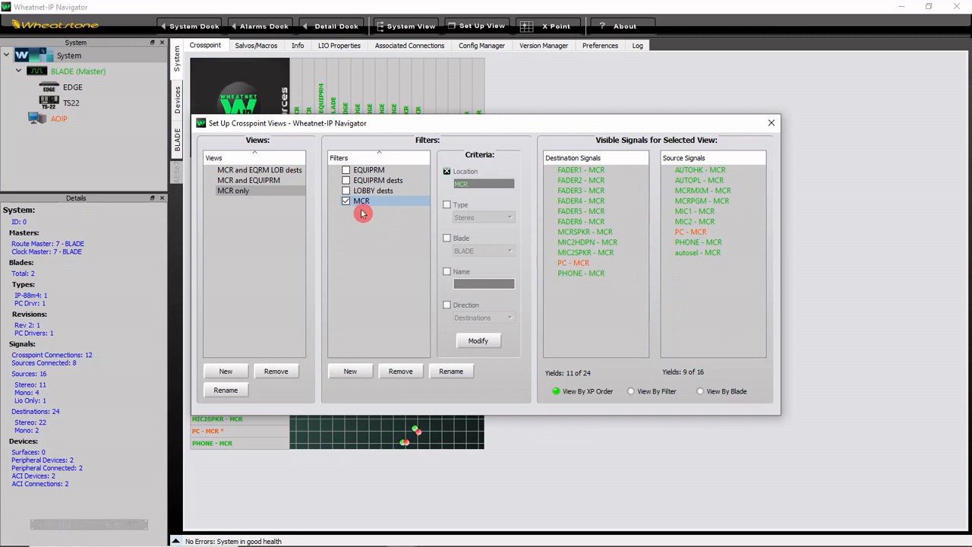
Step: Examine the MCR and EQUIPRM view, checking its MCR and EQUIPRM filters and the EQUIPRM source and destination signals
left_click(281, 181)
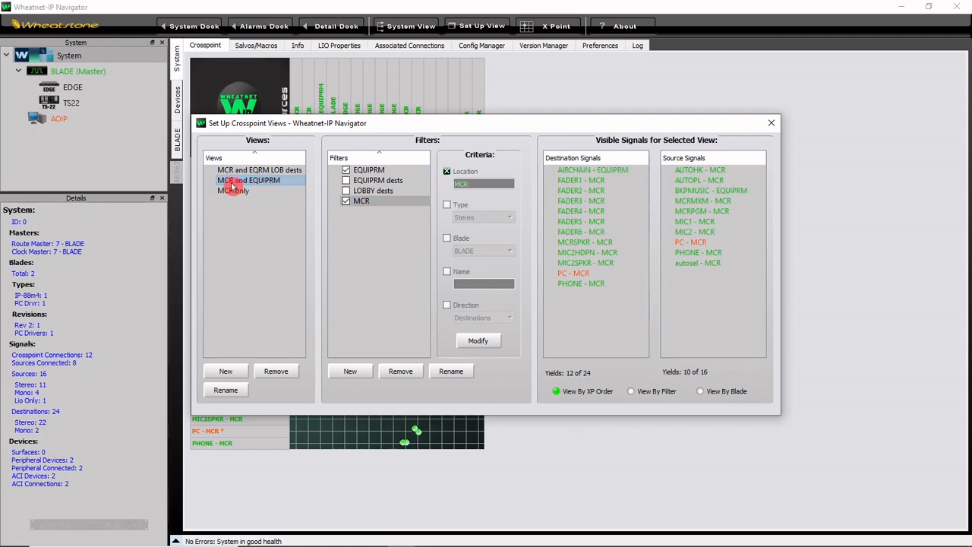
left_click(369, 203)
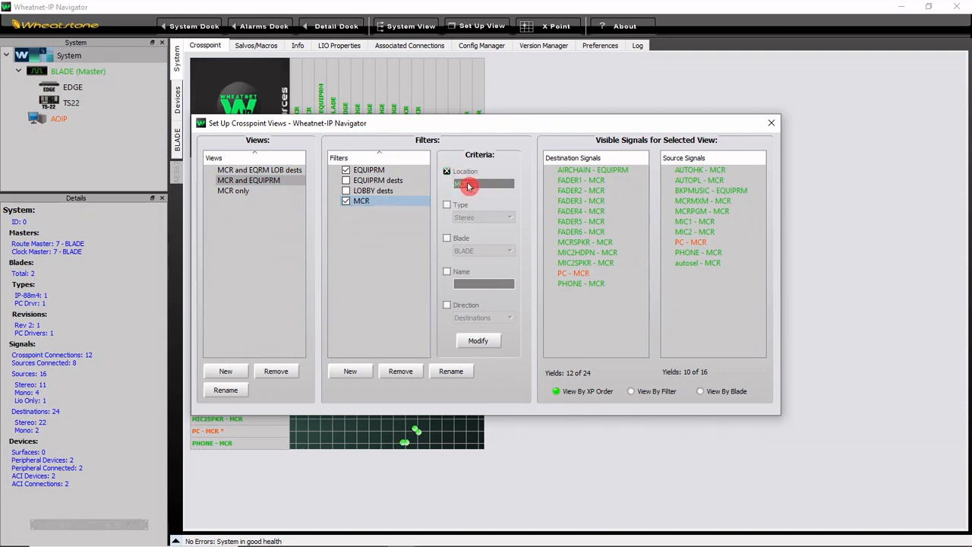
left_click(372, 171)
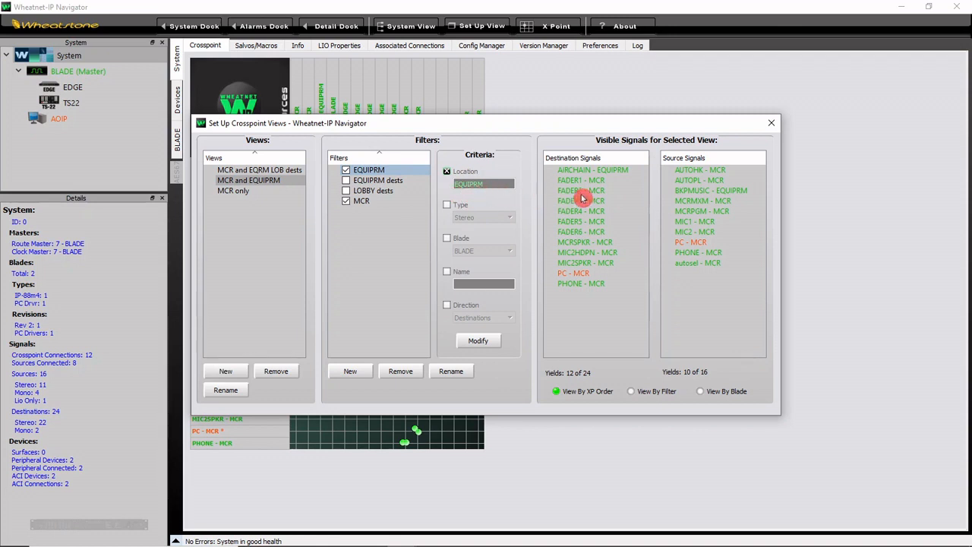
left_click(713, 191)
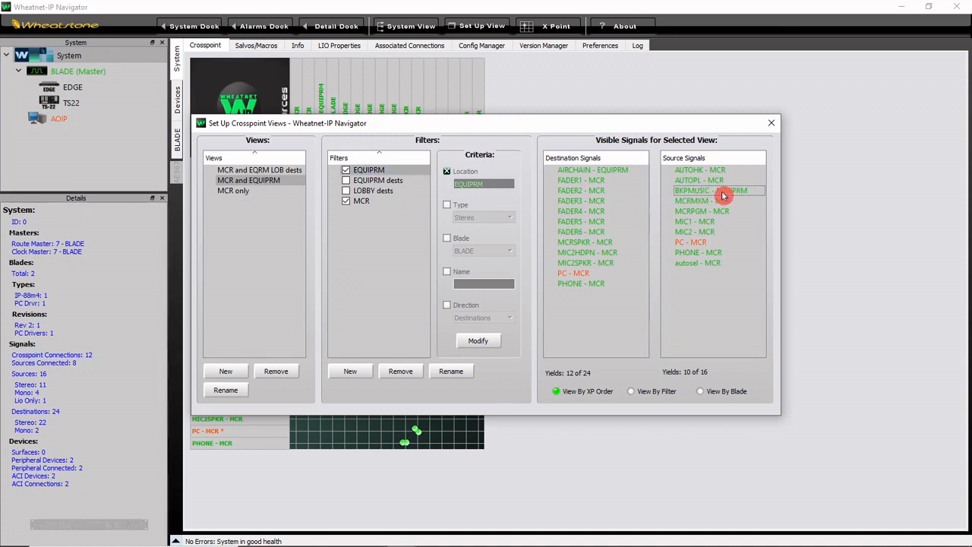
left_click(577, 170)
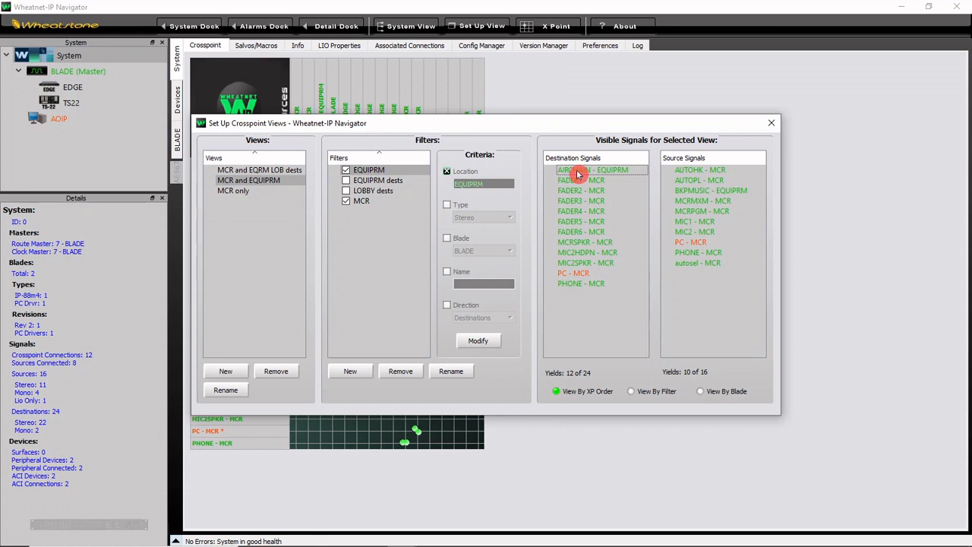
Step: Examine the MCR and EQRM LOB dests view, its three enabled filters and their destination signals, and close the view setup
left_click(283, 173)
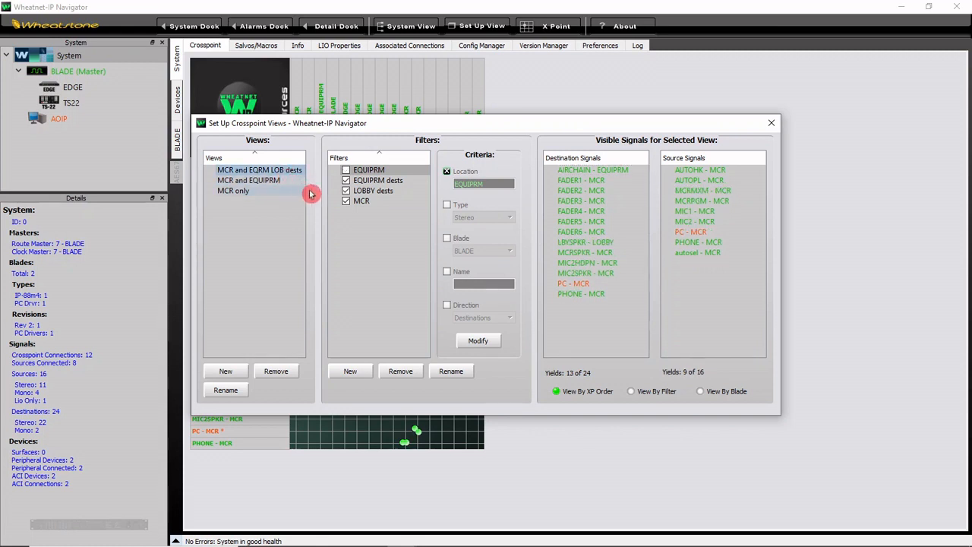
left_click(360, 203)
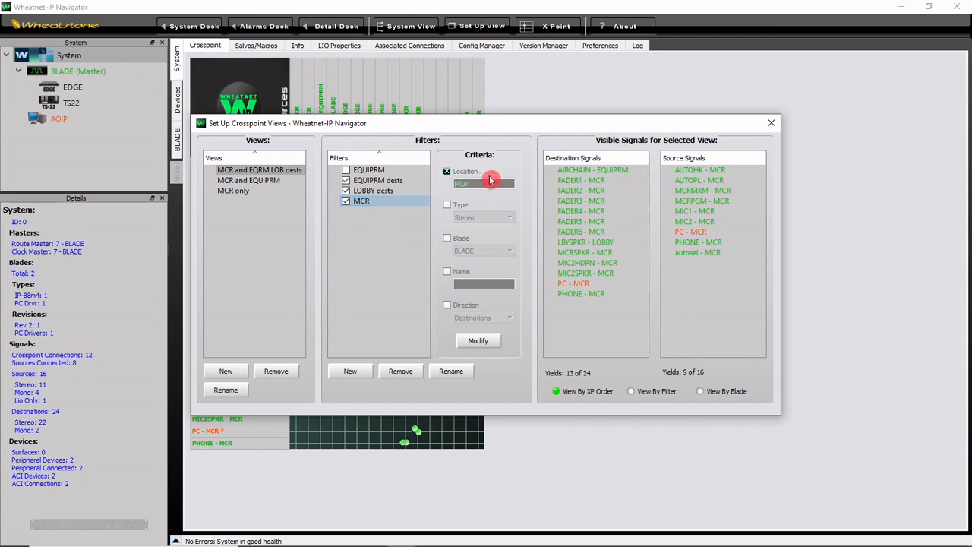
left_click(395, 184)
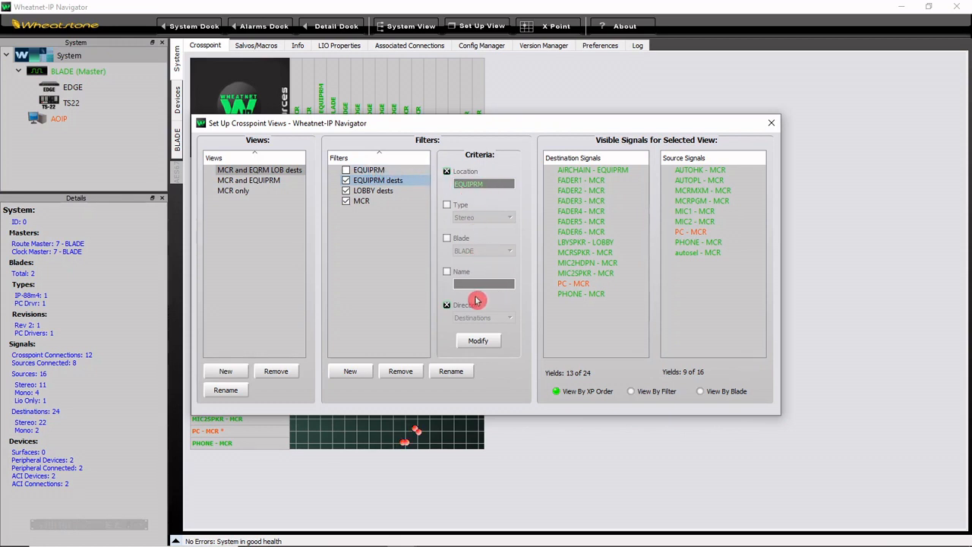
left_click(447, 305)
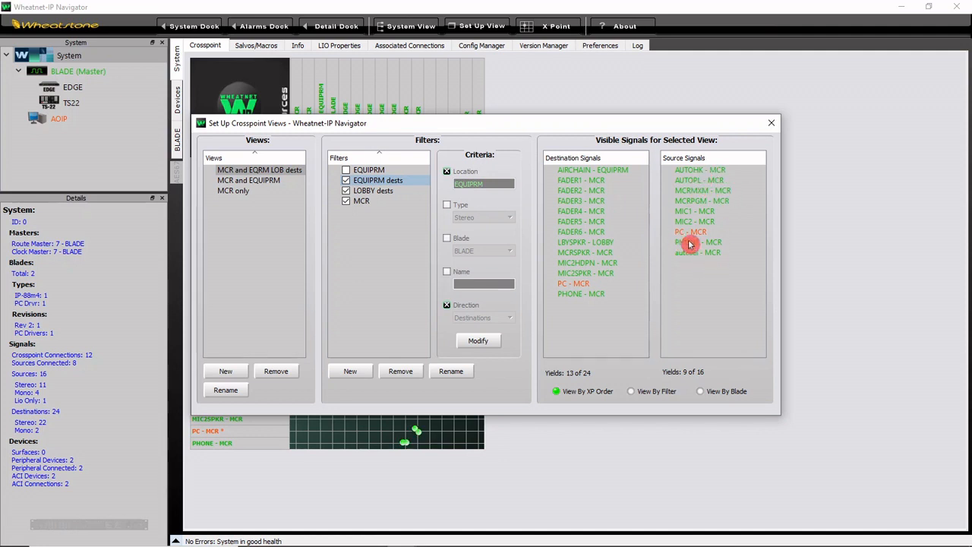
left_click(606, 171)
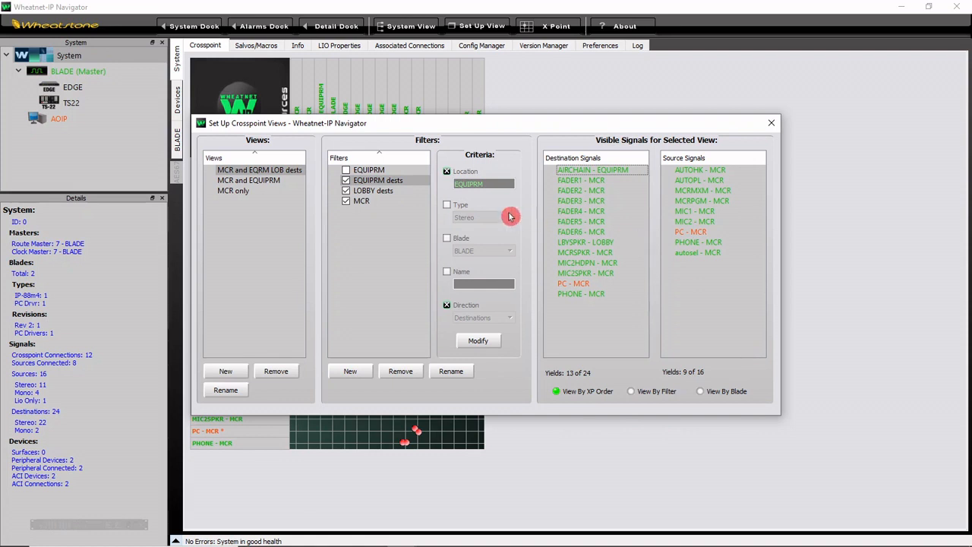
left_click(405, 194)
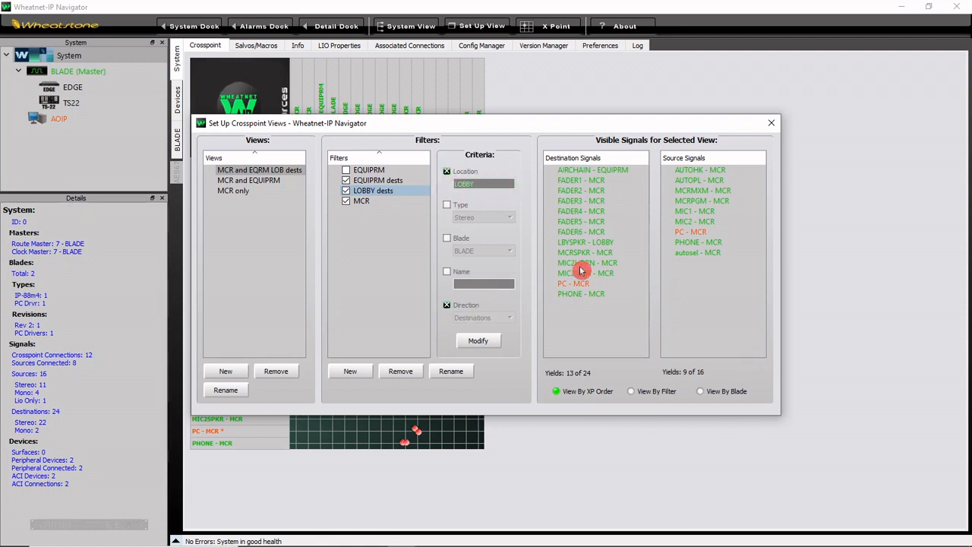
left_click(600, 245)
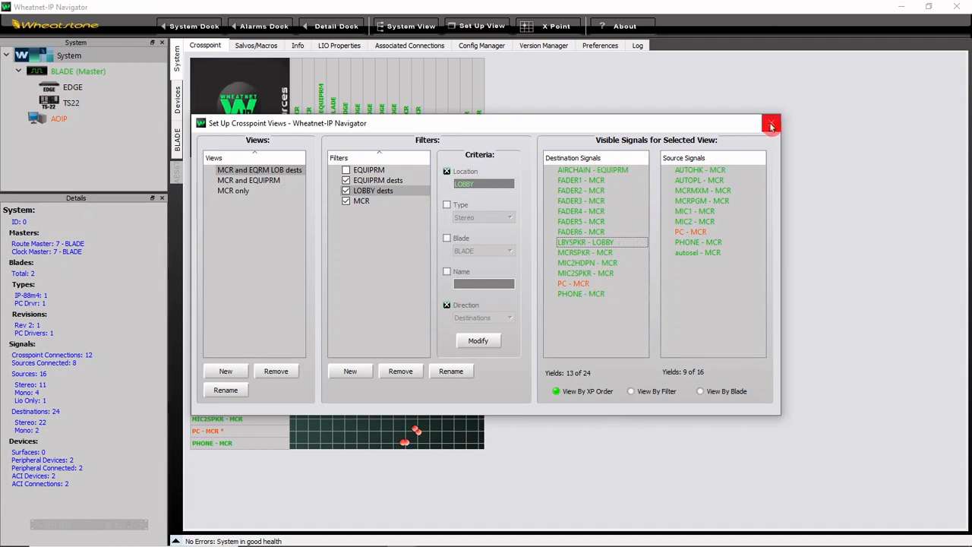
left_click(770, 125)
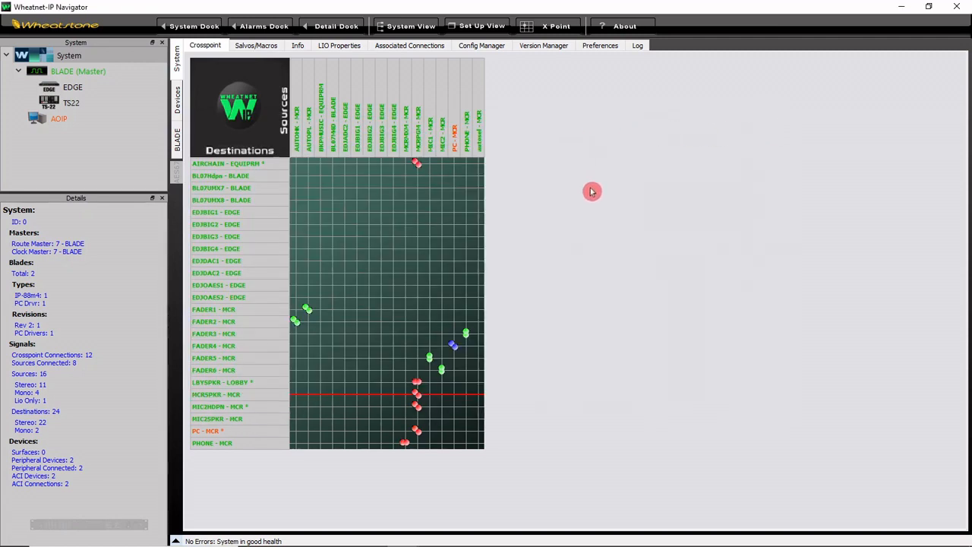
Step: Switch the crosspoint grid to the MCR only view and return it to No View
right_click(267, 128)
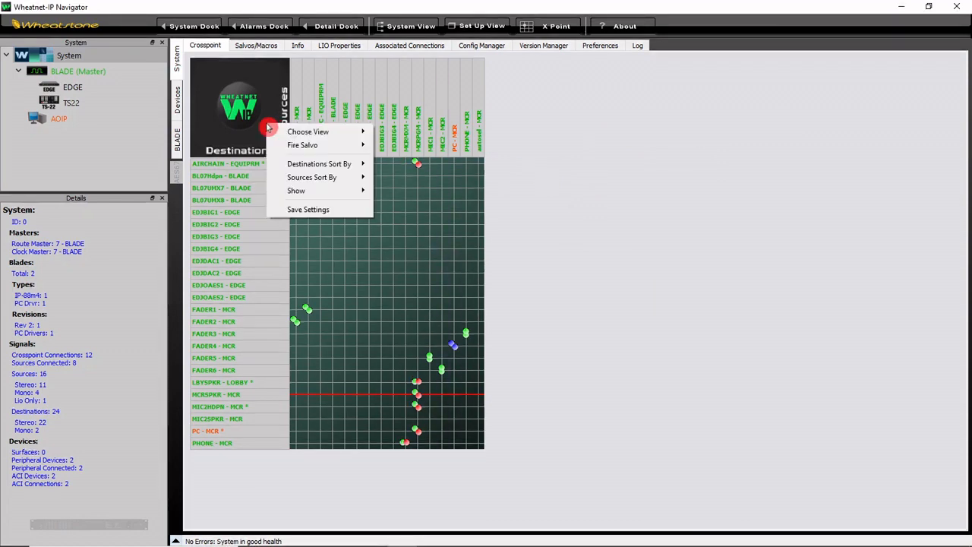
mouse_move(290, 132)
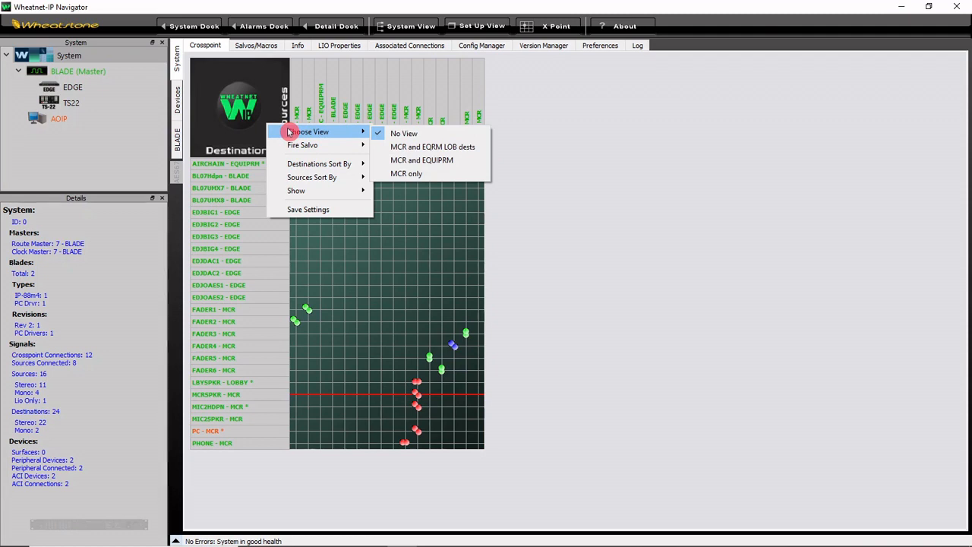
left_click(451, 174)
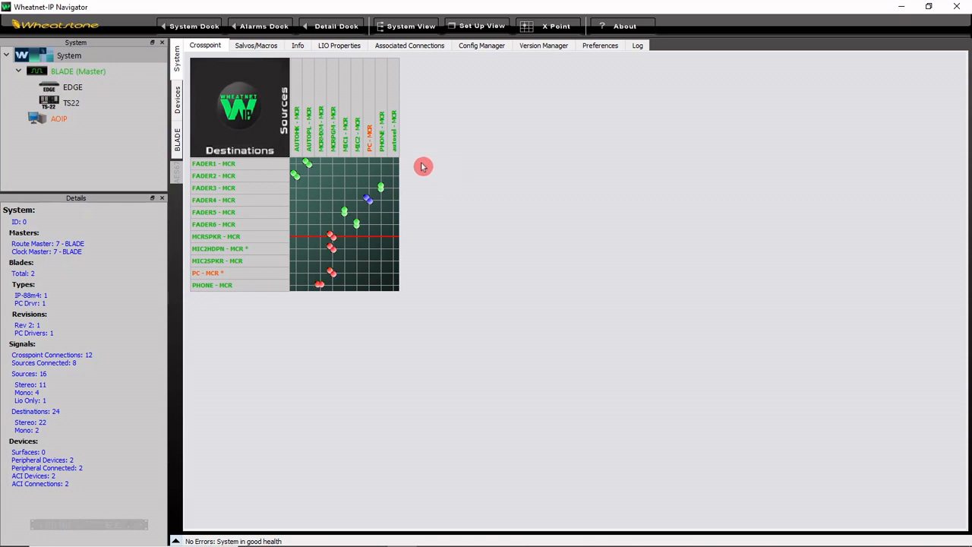
right_click(267, 135)
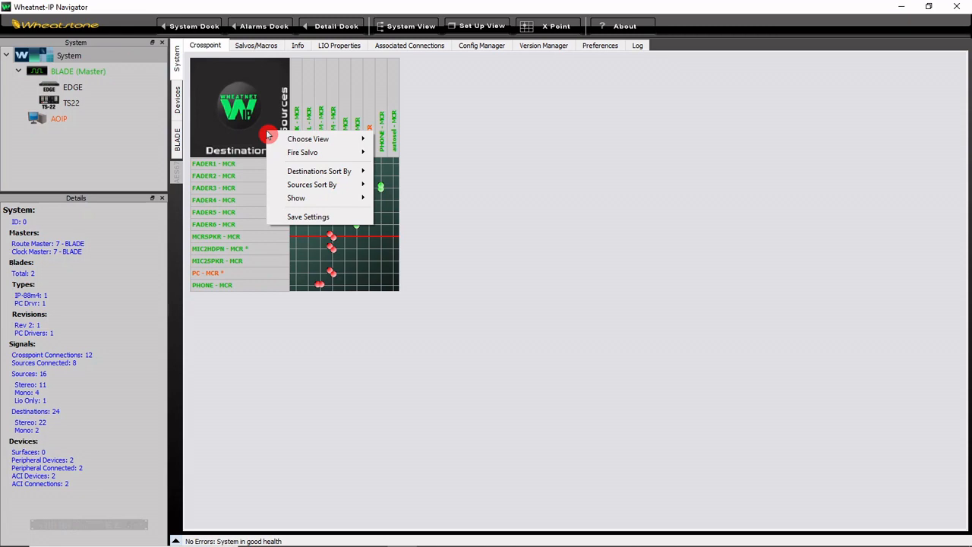
mouse_move(297, 139)
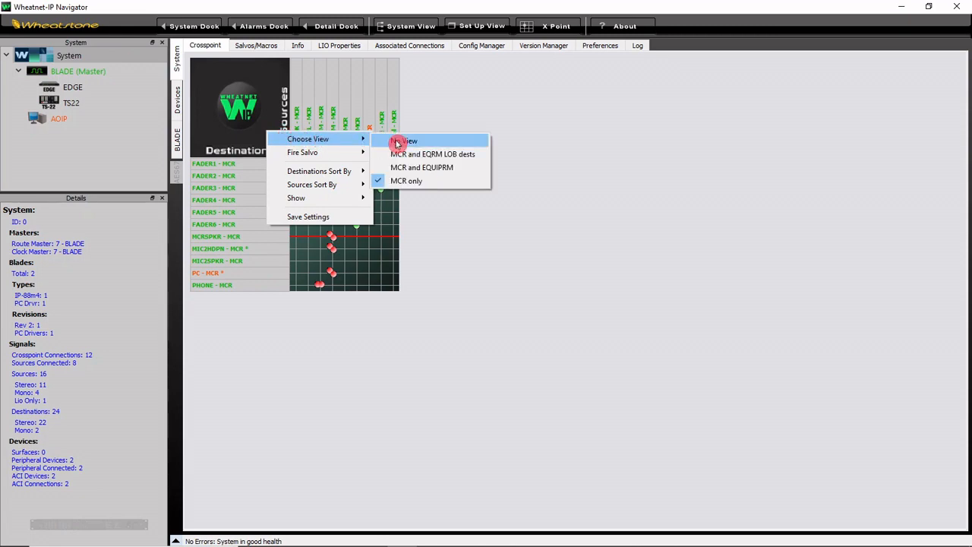
left_click(396, 142)
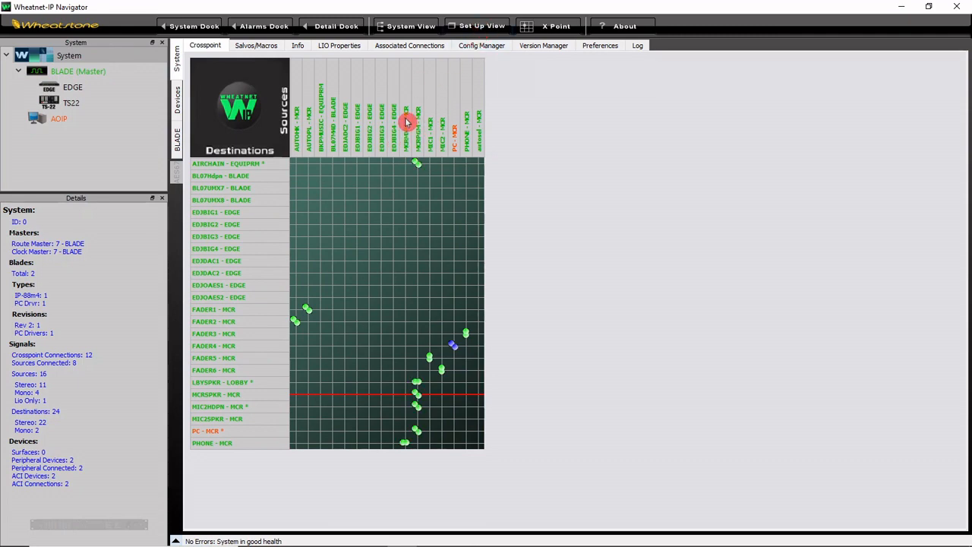
Step: Create a new crosspoint view in the view setup and name it Faders
left_click(479, 27)
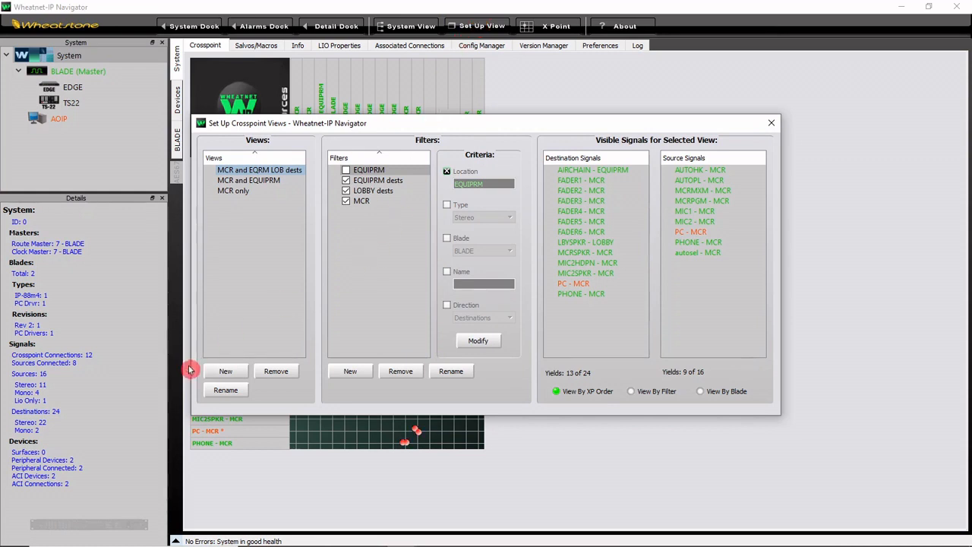
left_click(235, 378)
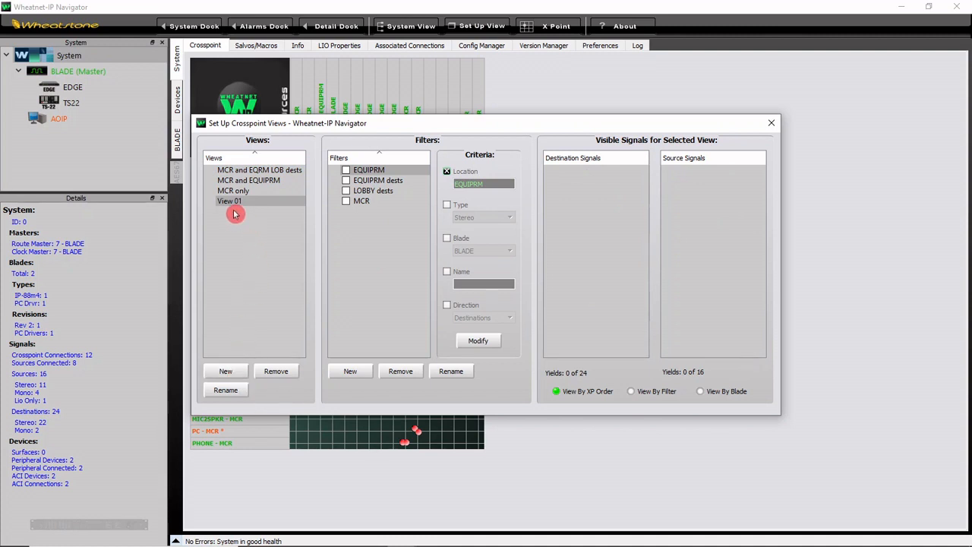
left_click(235, 390)
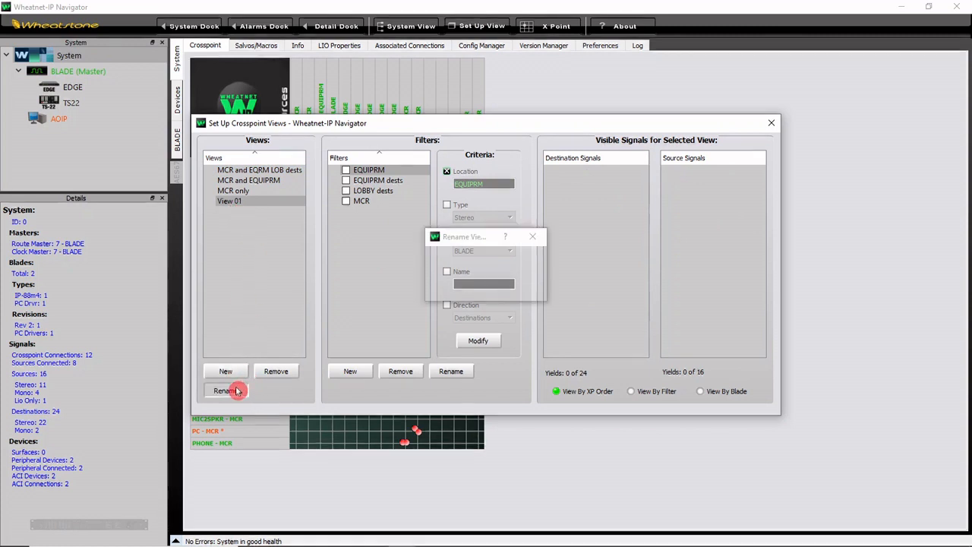
type("Faders")
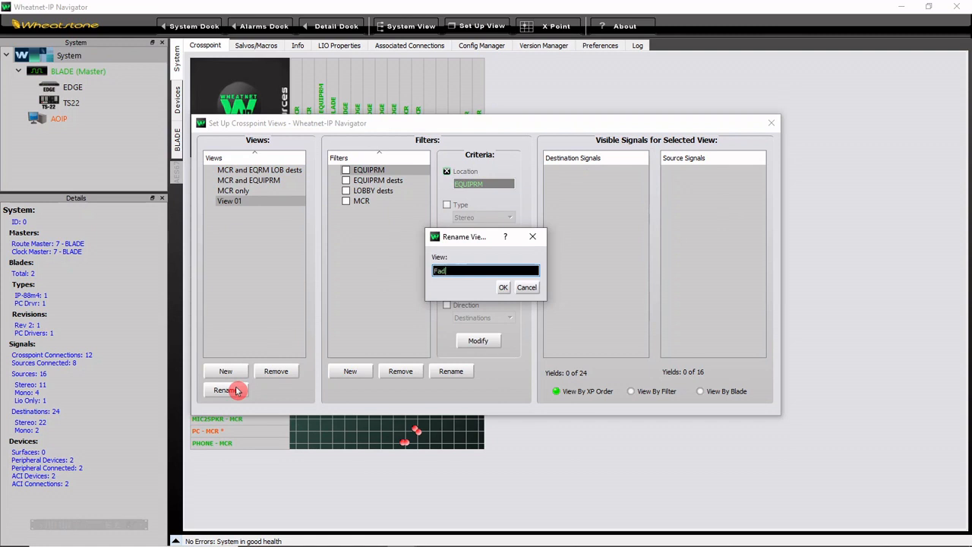
left_click(503, 287)
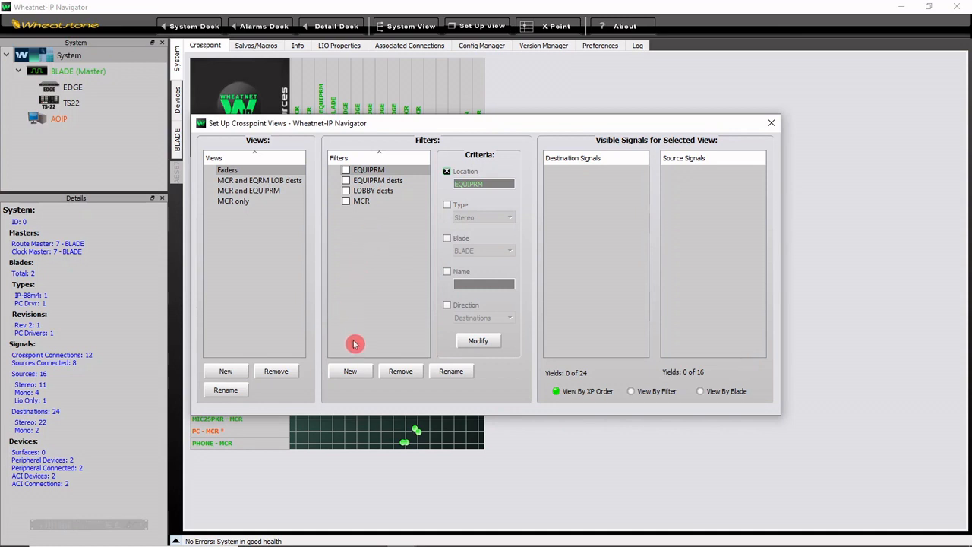
Step: Create a new filter for crosspoint views and name it Audio sources
left_click(360, 374)
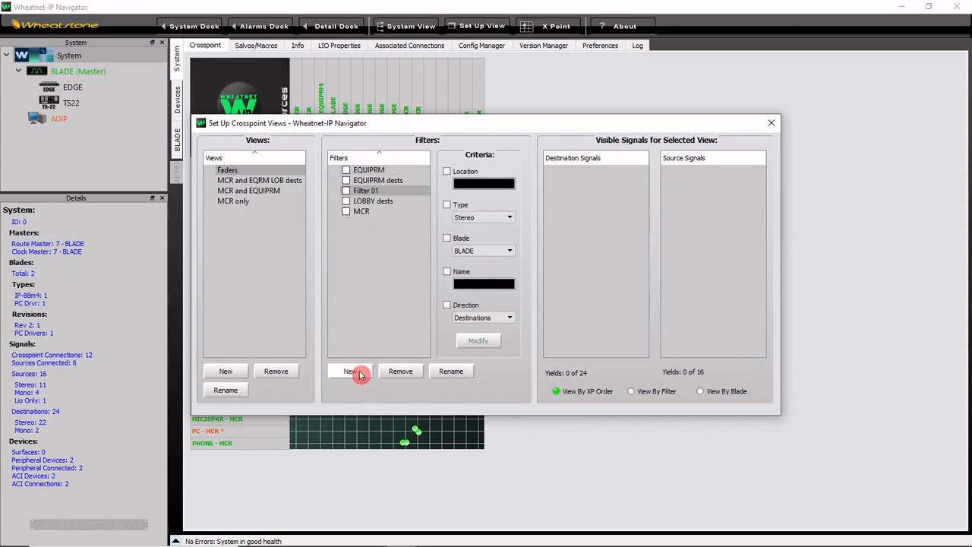
left_click(446, 372)
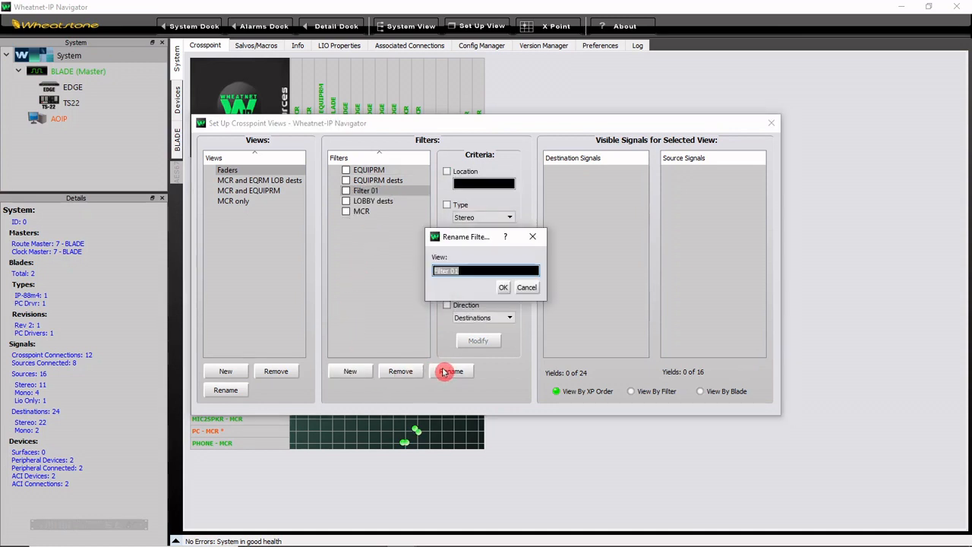
type("Audio sources")
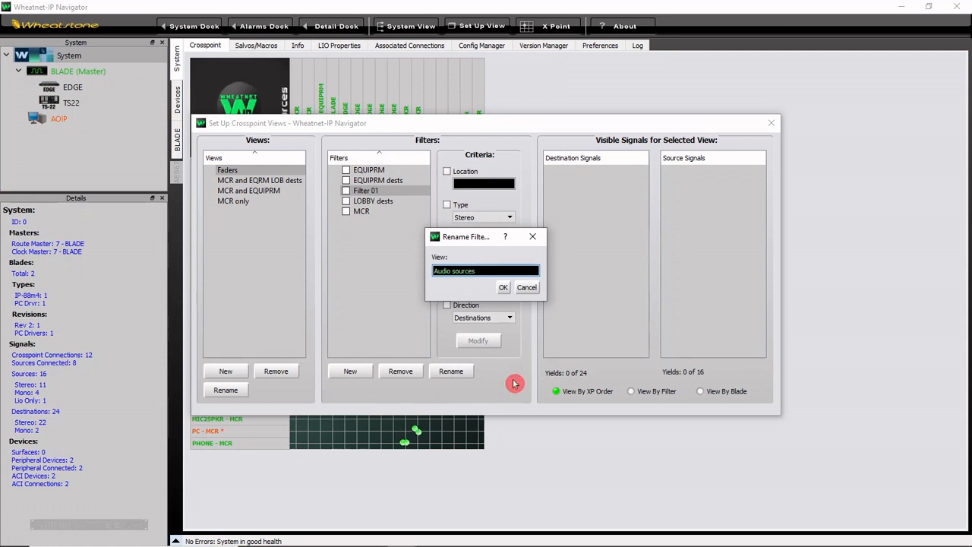
left_click(504, 288)
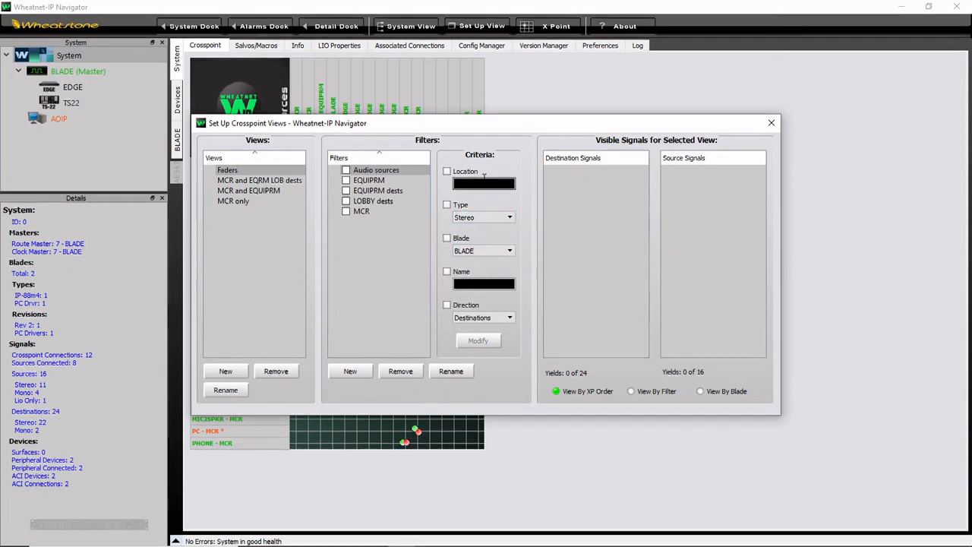
Step: Enable the Type criterion for the Audio sources filter and set it to the Audio option covering stereo and surround
left_click(447, 206)
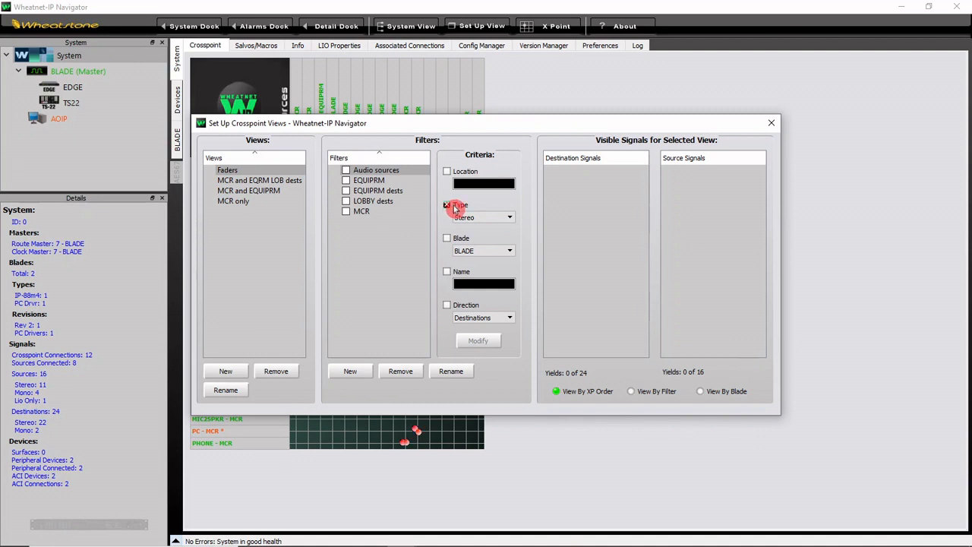
left_click(511, 219)
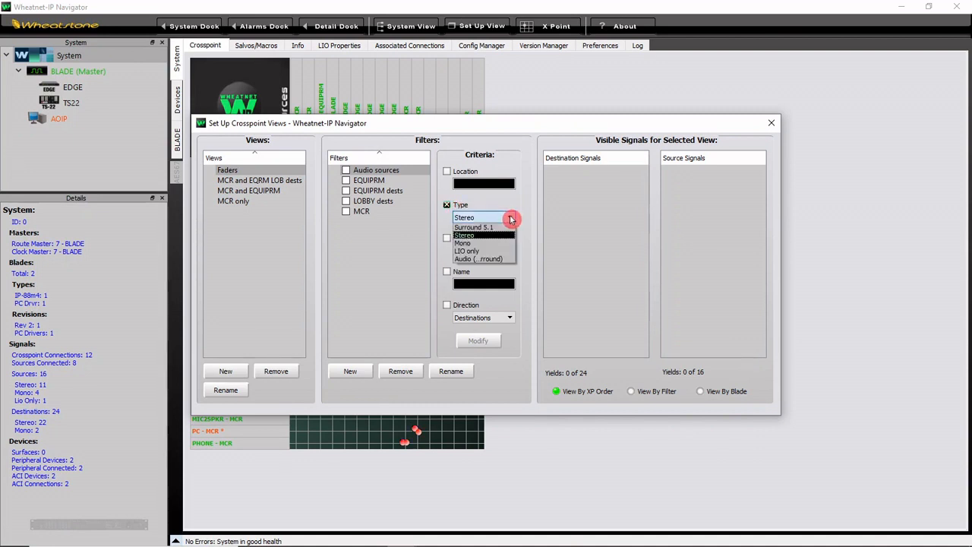
left_click(507, 260)
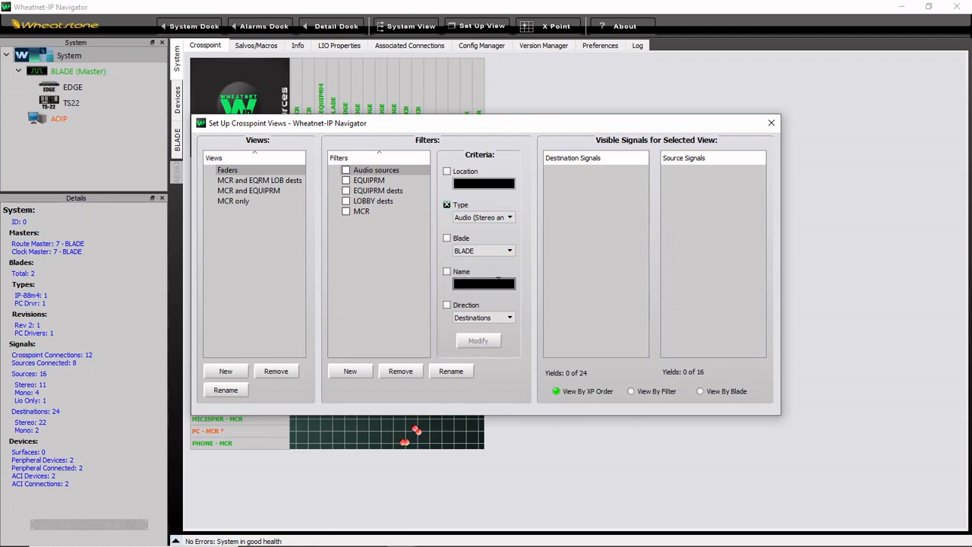
Step: Restrict the Audio sources filter to the Sources direction and include that filter in the Faders view
left_click(447, 305)
left_click(488, 318)
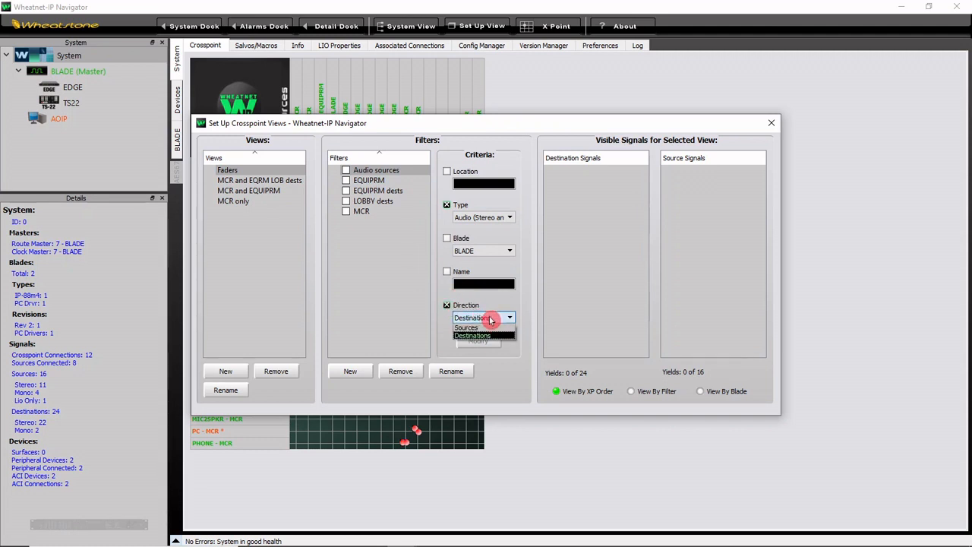
left_click(489, 328)
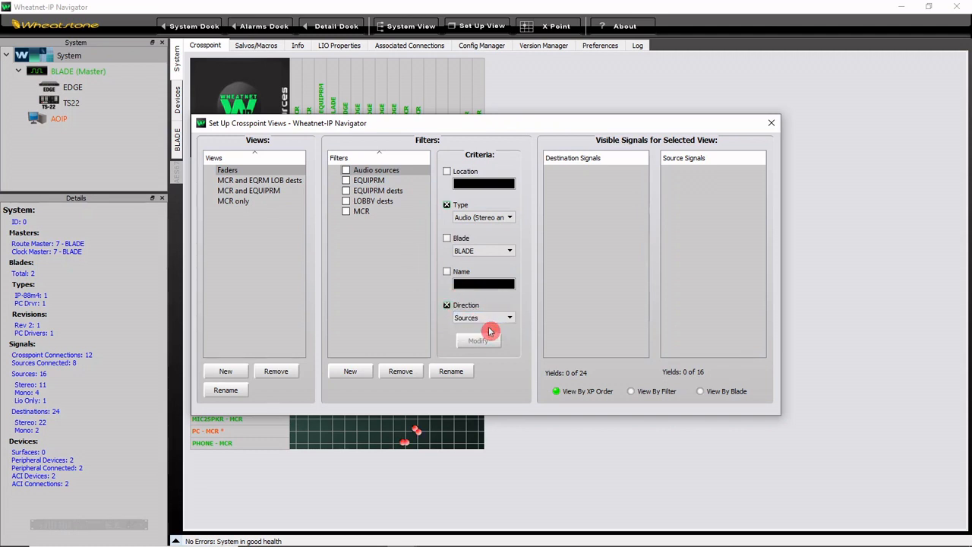
left_click(346, 170)
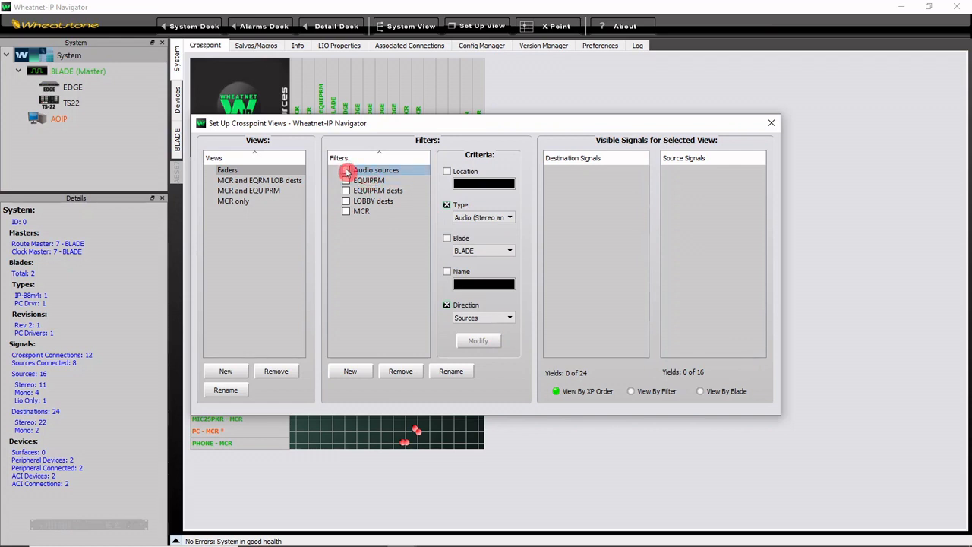
left_click(346, 171)
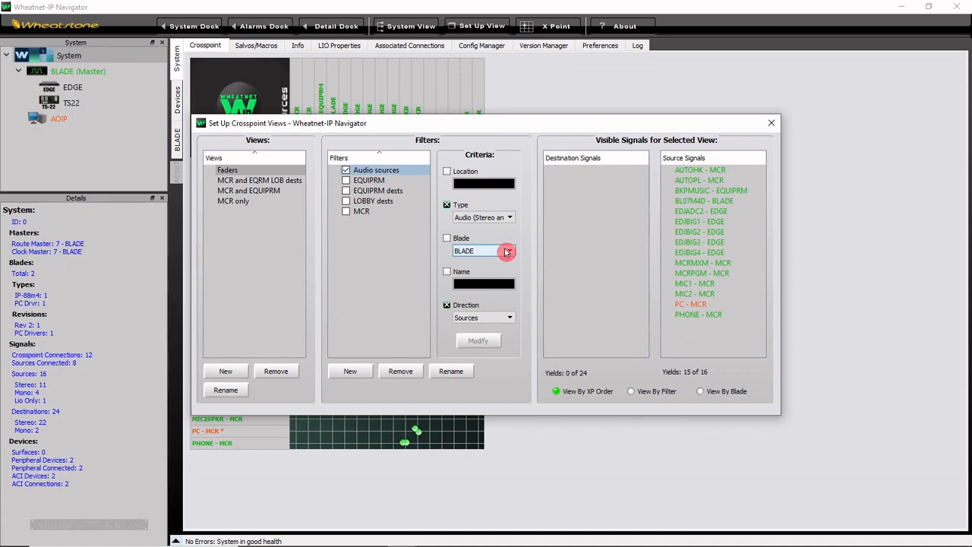
Step: Create another new filter for crosspoint views and name it Faders
left_click(352, 370)
left_click(450, 371)
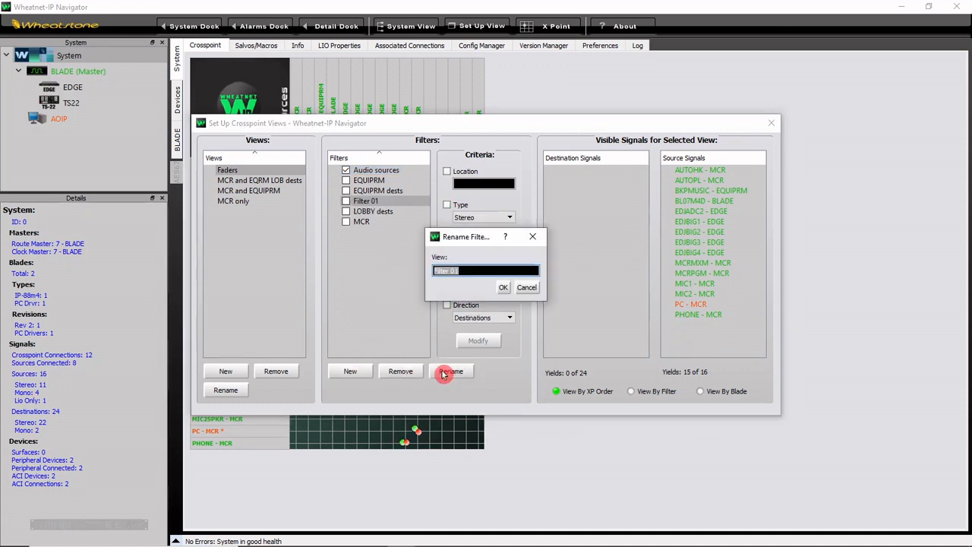
type("Faders")
left_click(503, 287)
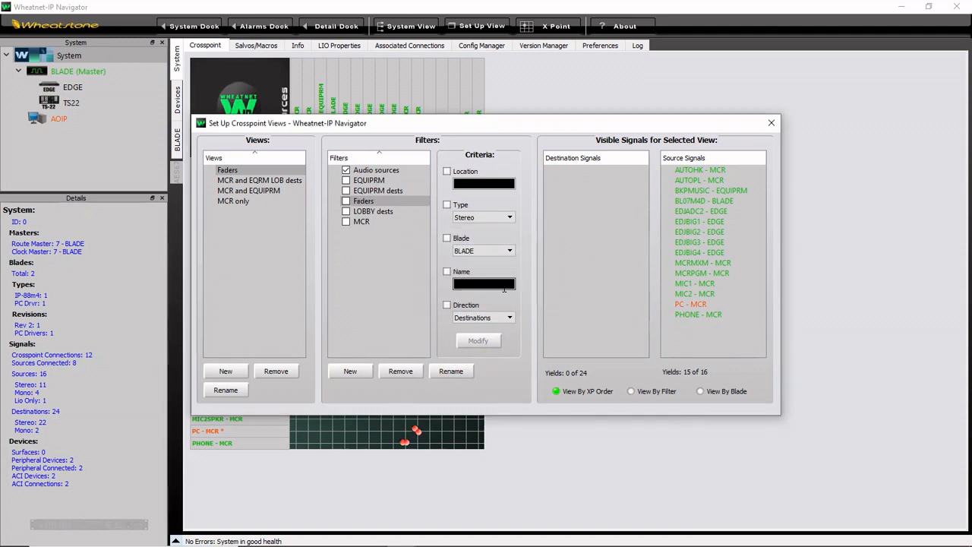
Step: Limit the Faders filter to destinations with the name criterion FADER and include it in the Faders view
left_click(447, 274)
left_click(471, 282)
type("FADER")
left_click(463, 307)
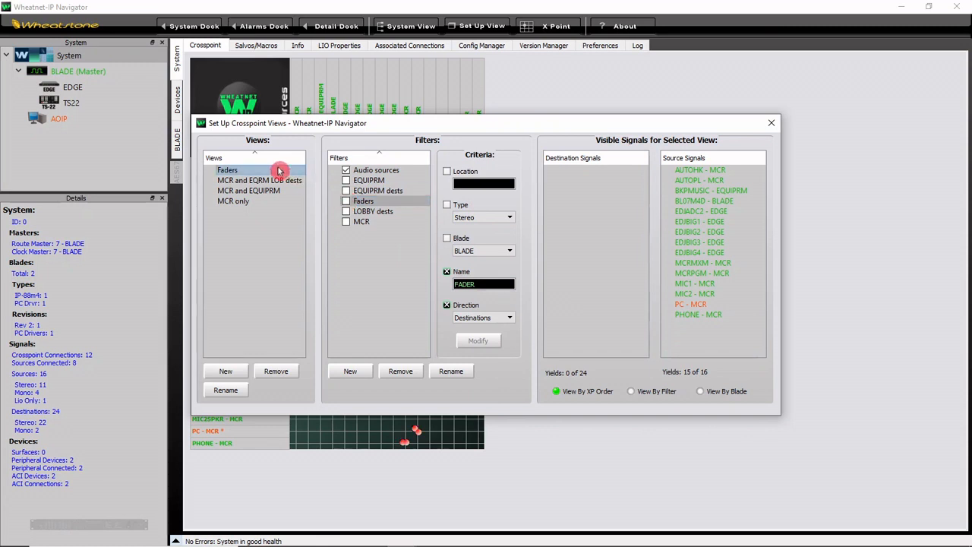
left_click(346, 202)
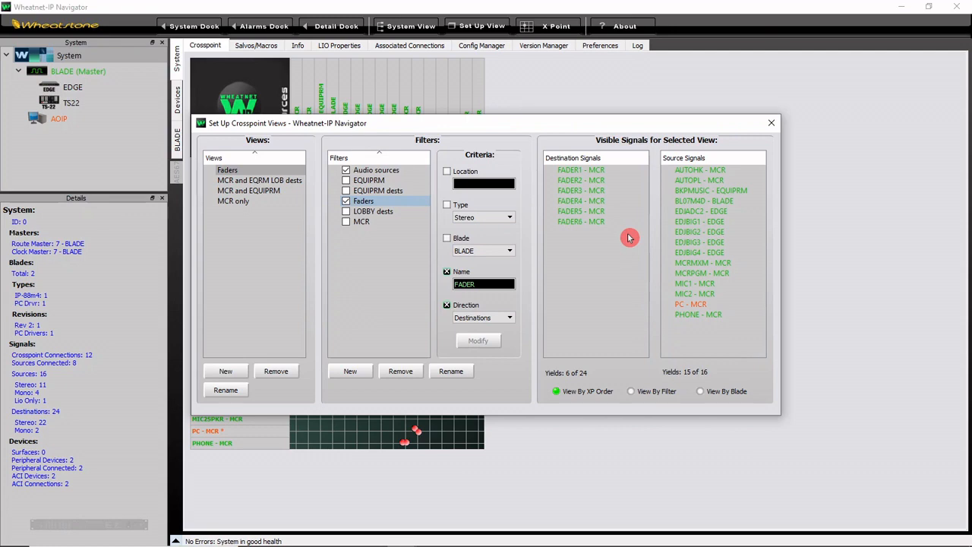
Step: Close the crosspoint view setup and switch the crosspoint grid to the Faders view
left_click(771, 123)
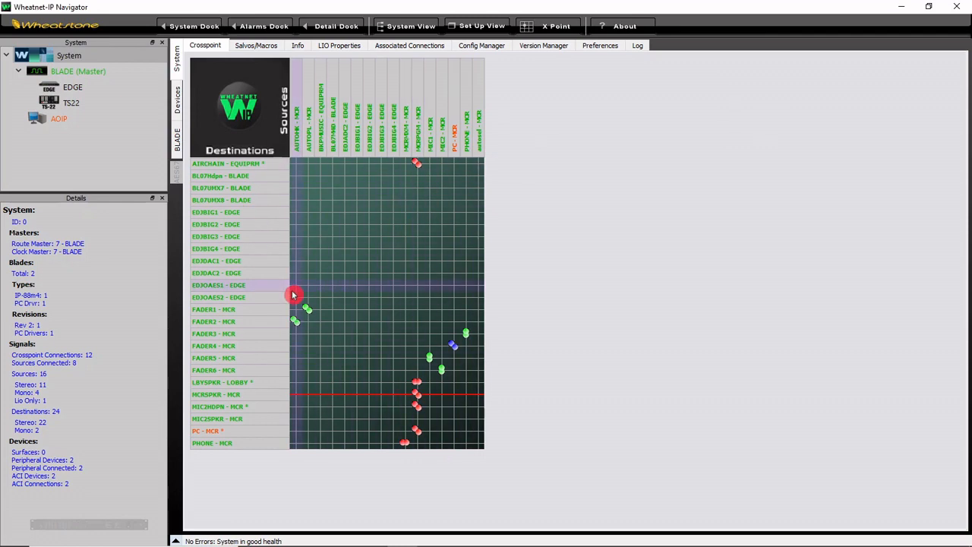
right_click(267, 137)
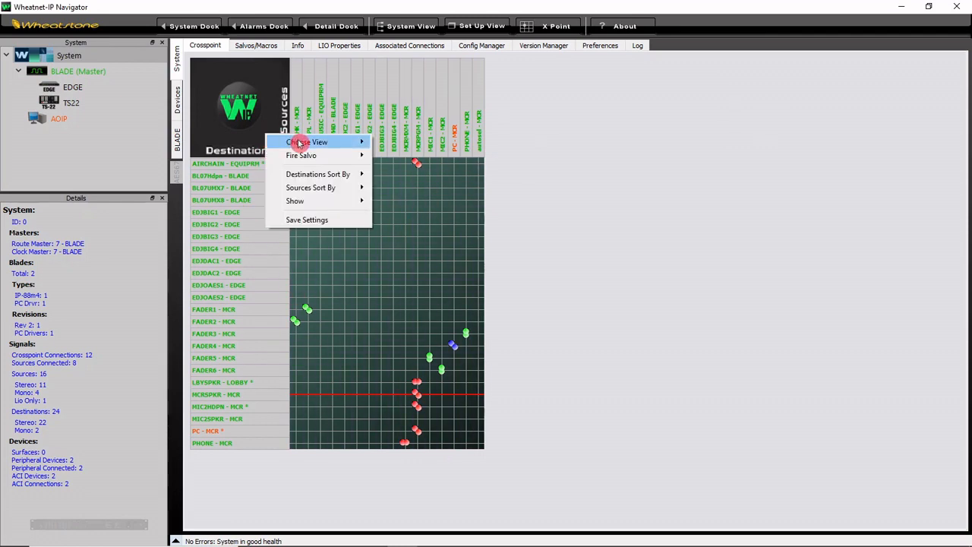
mouse_move(292, 141)
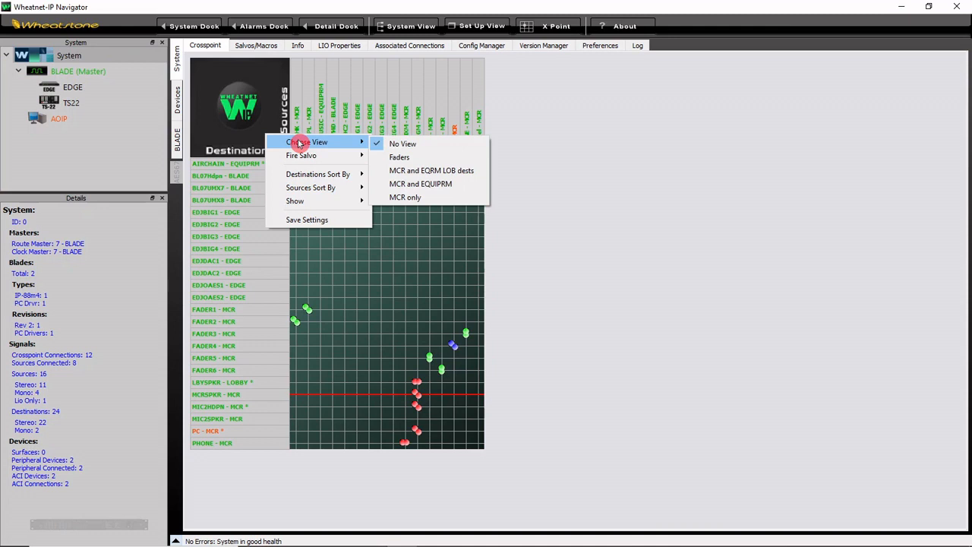
left_click(412, 158)
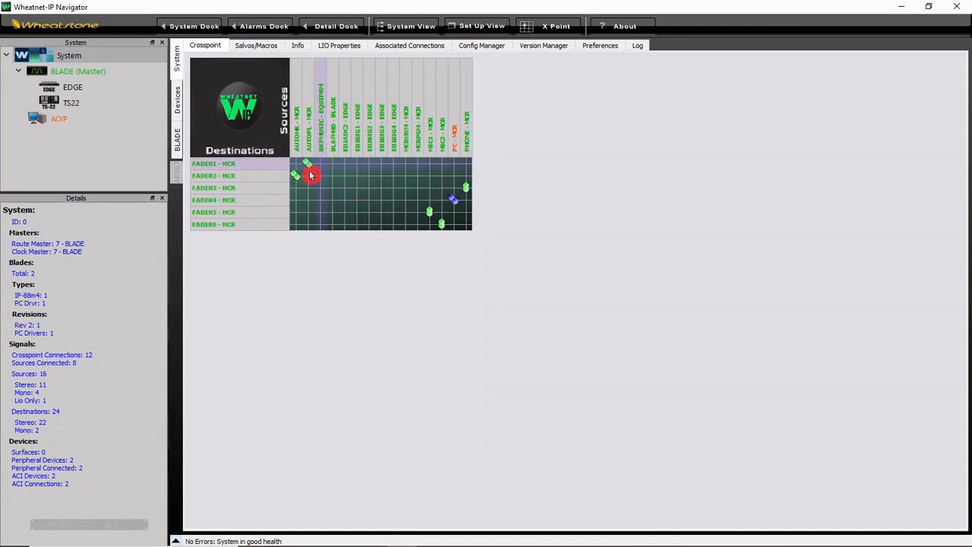
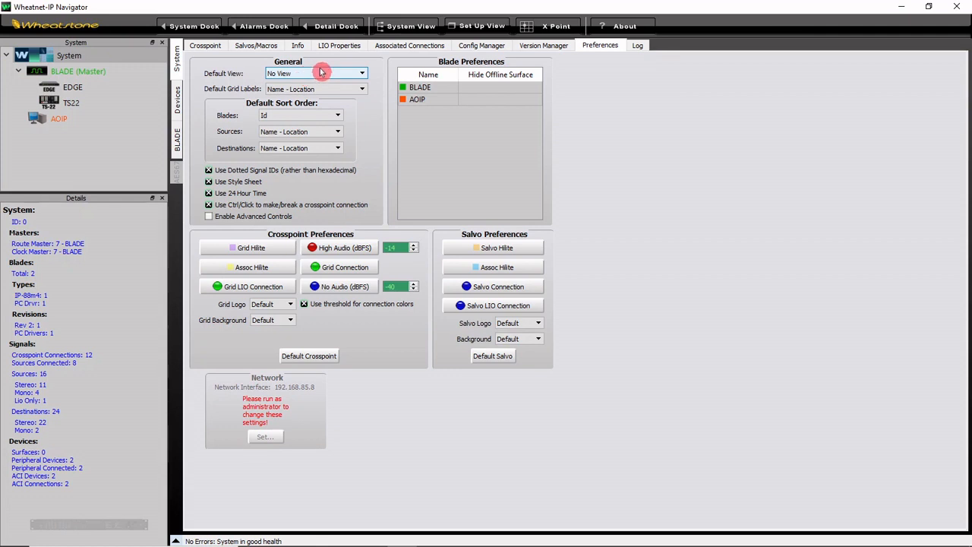
Step: Switch the crosspoint grid from the Faders view back to the unfiltered view of all sources and destinations
left_click(207, 46)
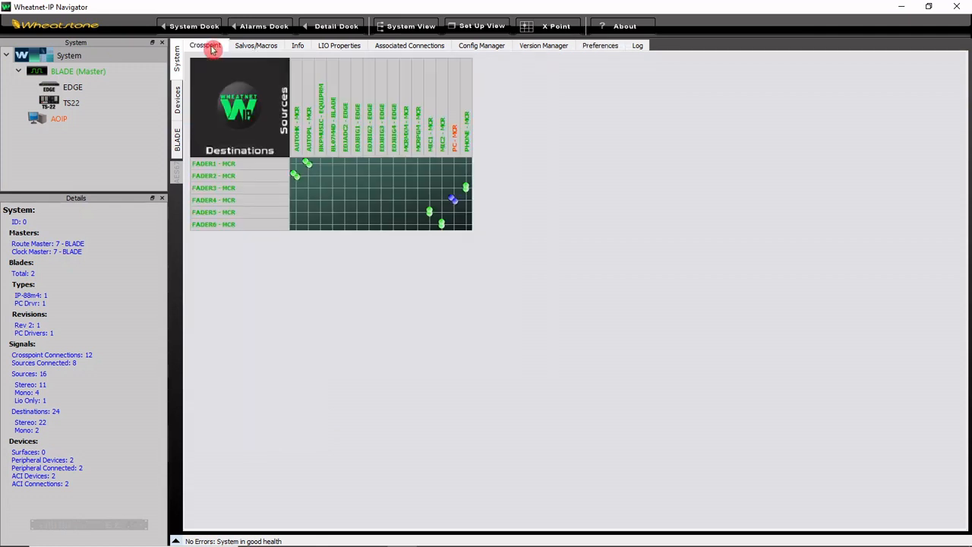
right_click(271, 133)
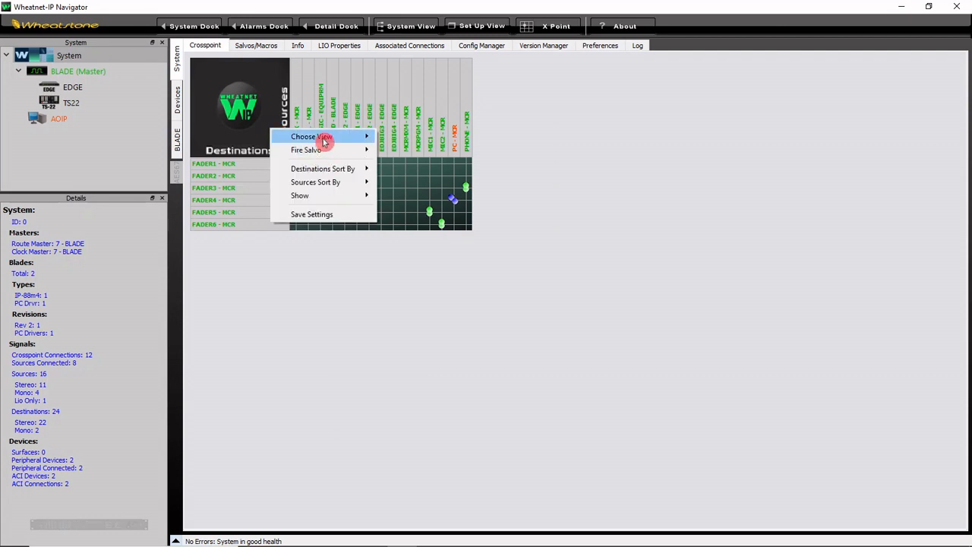
left_click(395, 138)
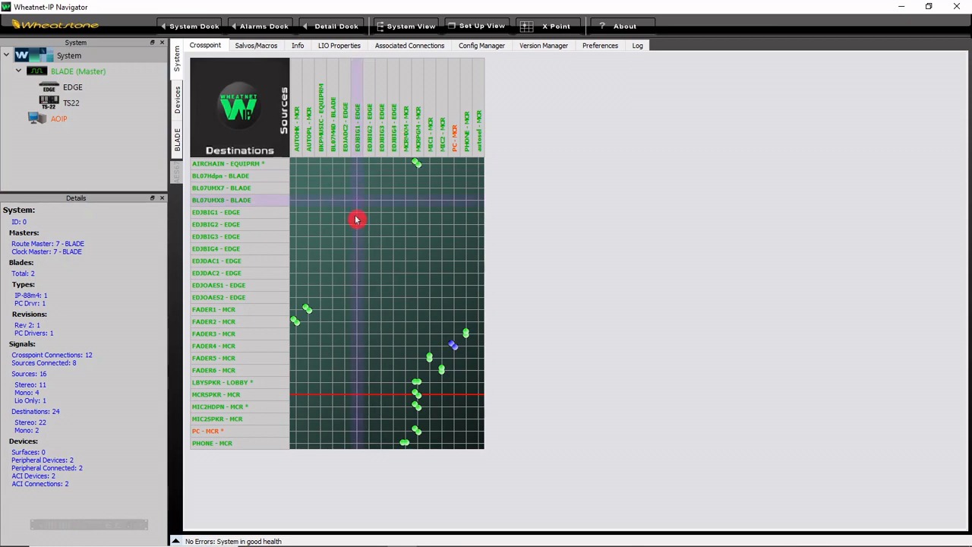
Step: Add a triggered connection with FADER3 - MCR as destination and PHONE - MCR as source in the associated connections setup
left_click(409, 47)
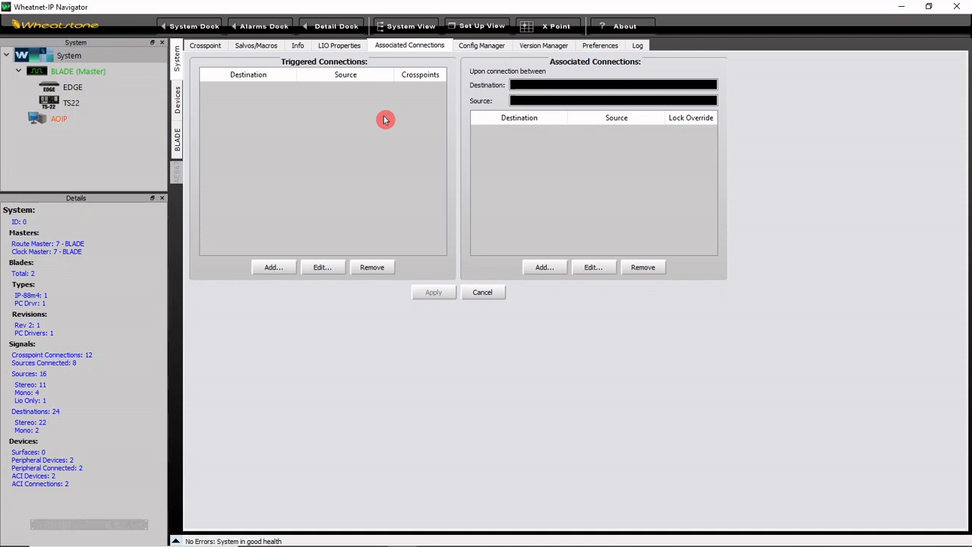
left_click(285, 268)
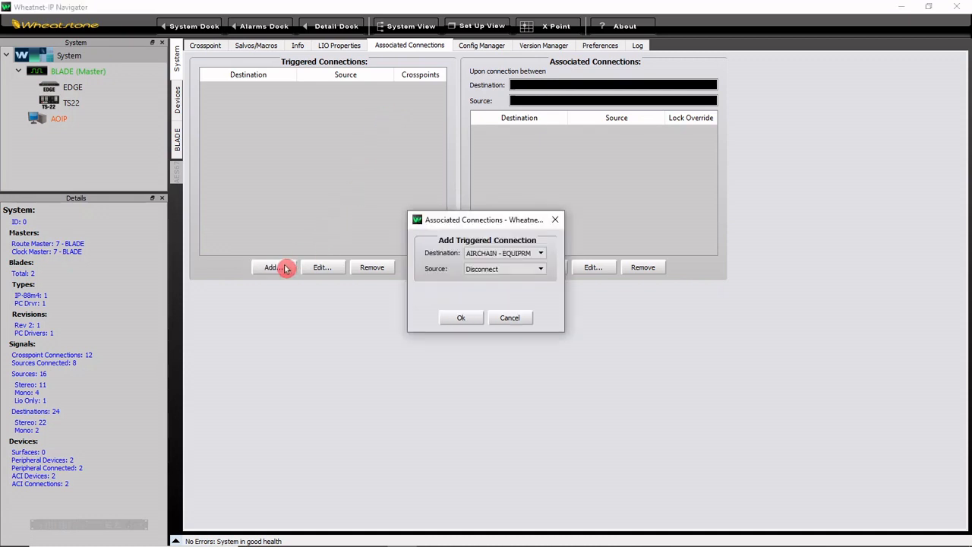
left_click(506, 254)
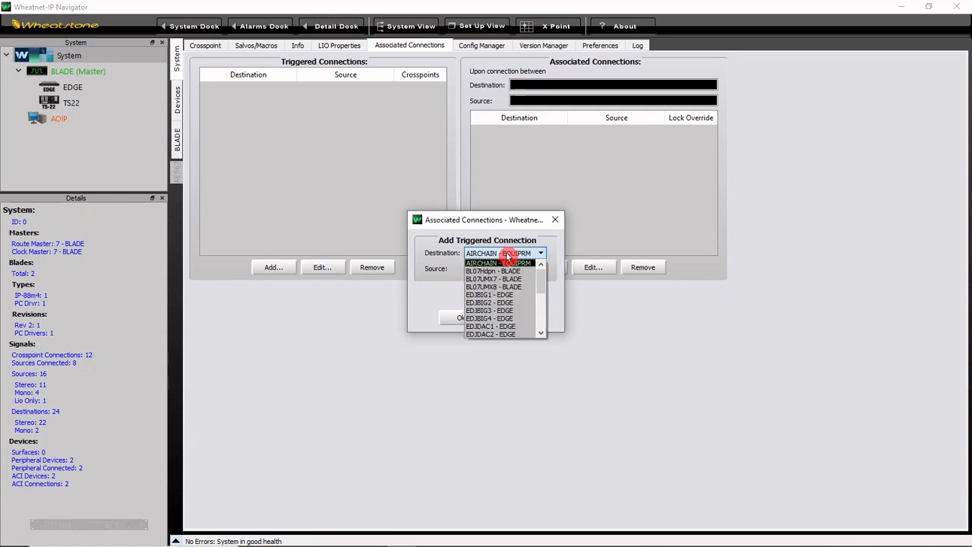
left_click_drag(542, 285, 542, 306)
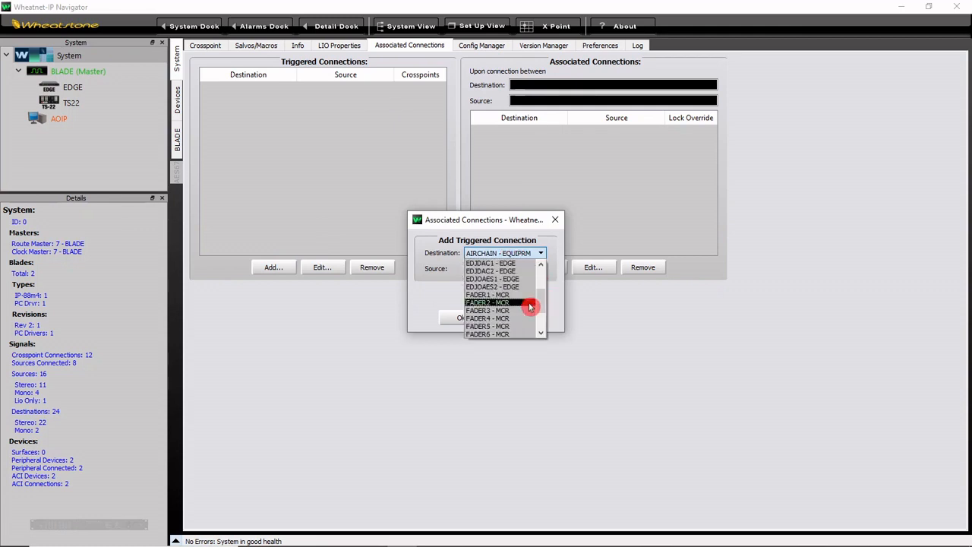
left_click(523, 309)
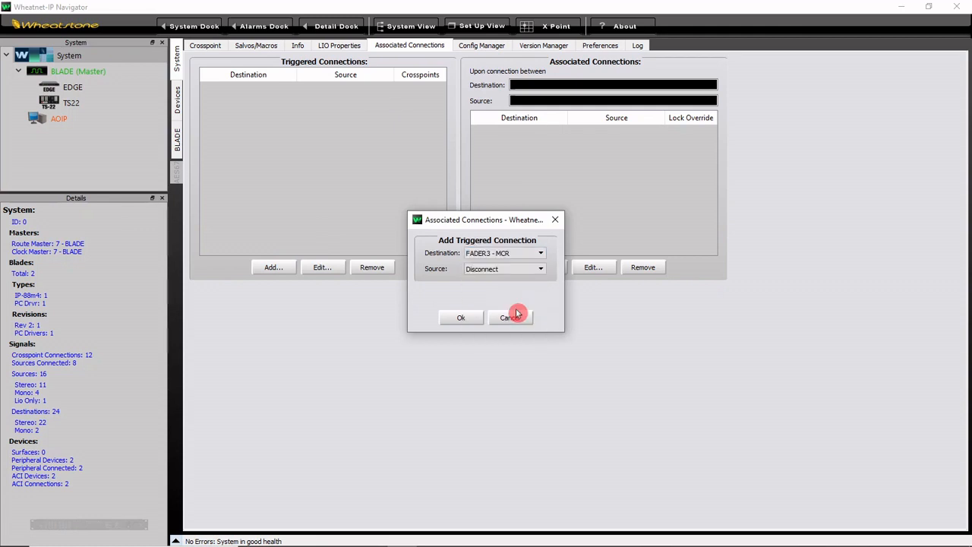
left_click(529, 271)
left_click_drag(542, 289, 542, 337)
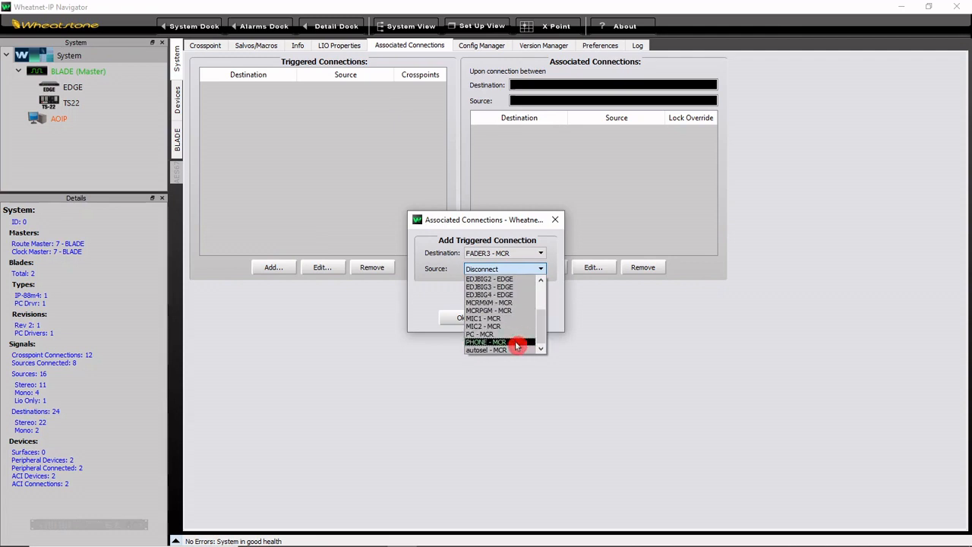
left_click(516, 344)
left_click(468, 319)
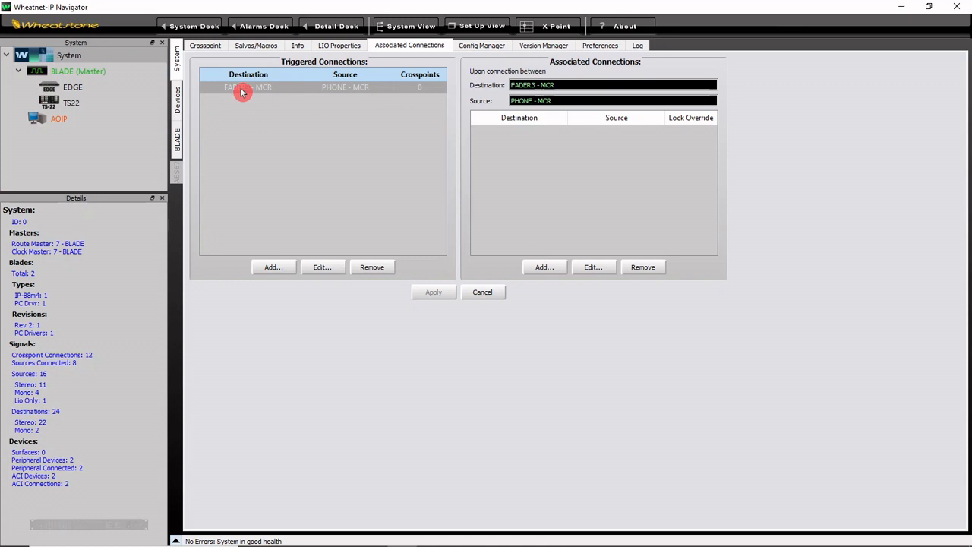
Step: Associate destination PHONE - MCR with source MCRMXM - MCR for the FADER3 trigger, leaving Lock Override off, and apply the setup
left_click(545, 268)
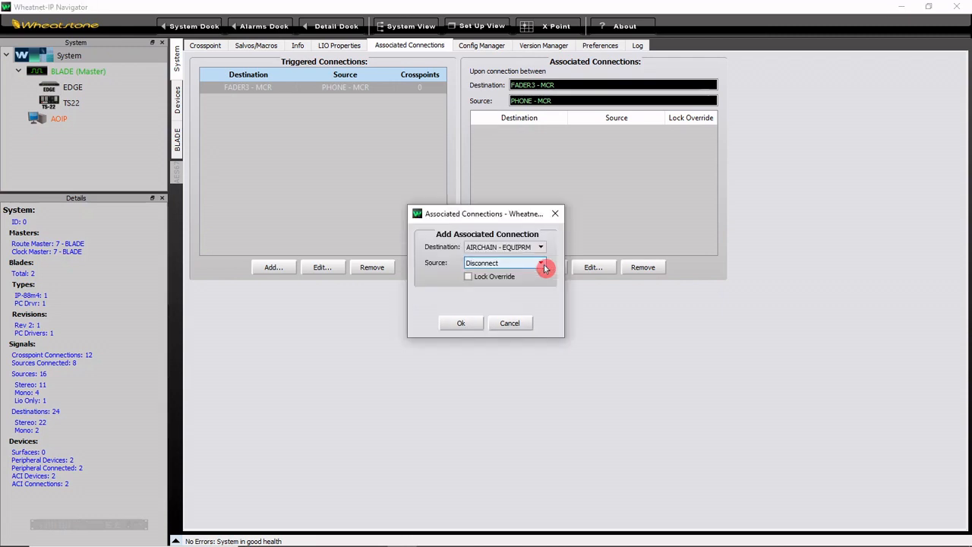
left_click(539, 247)
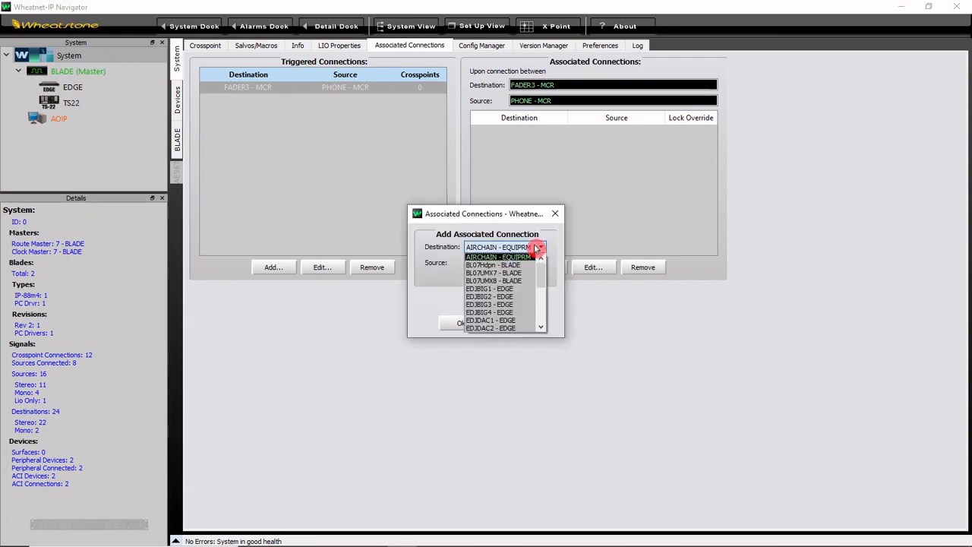
left_click_drag(544, 271, 545, 314)
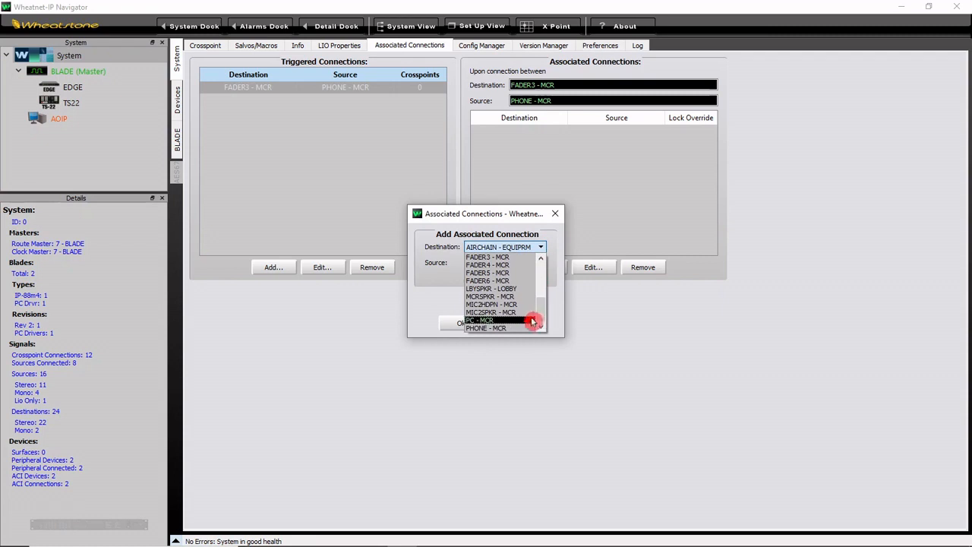
left_click(525, 328)
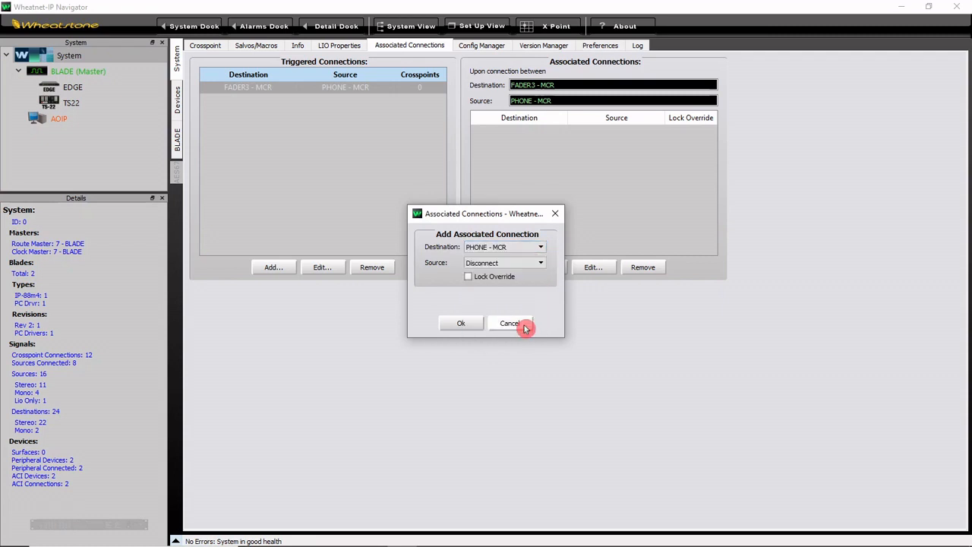
left_click(539, 263)
left_click_drag(542, 288, 544, 316)
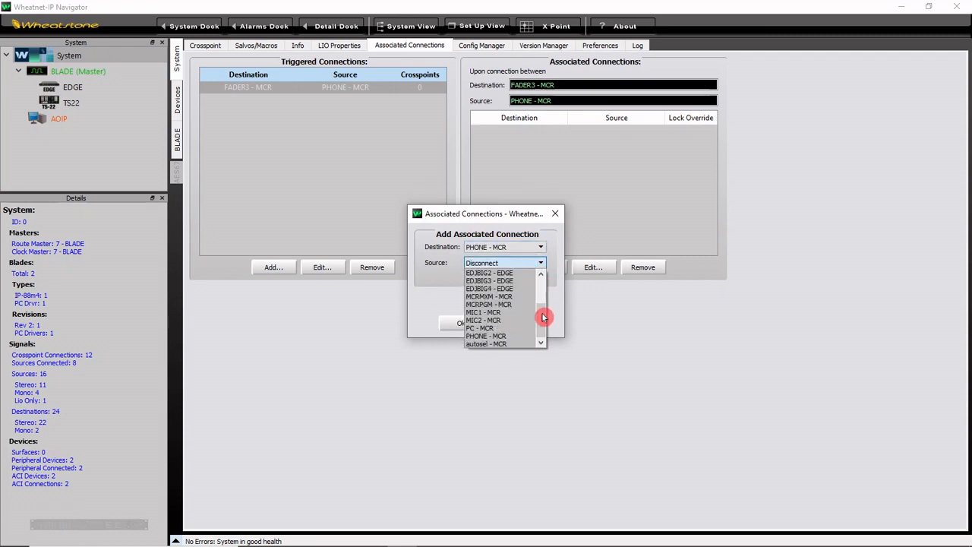
left_click(527, 297)
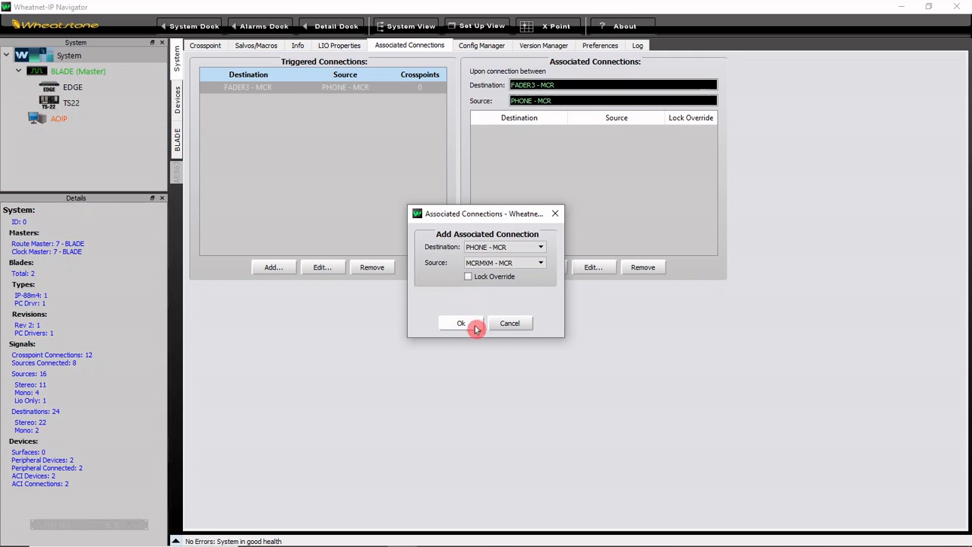
left_click(476, 324)
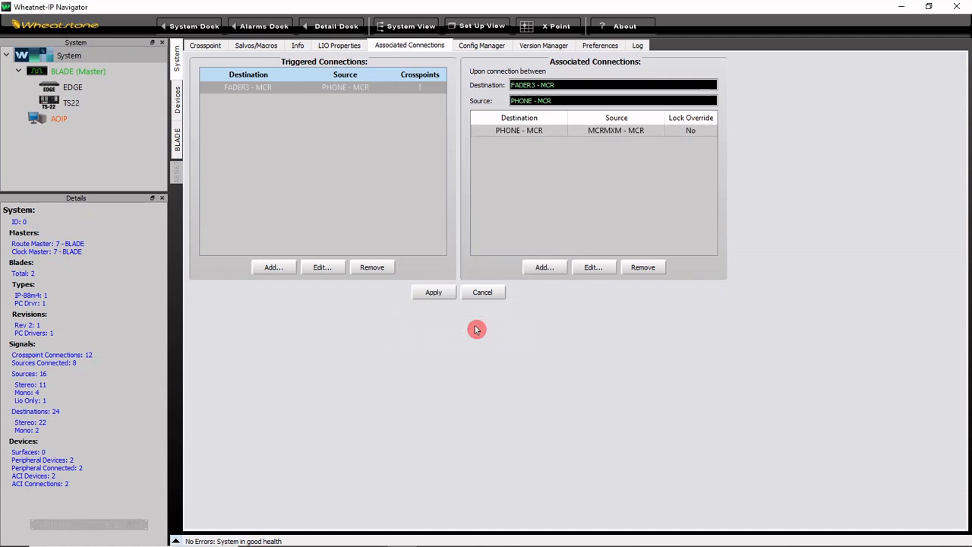
left_click(438, 293)
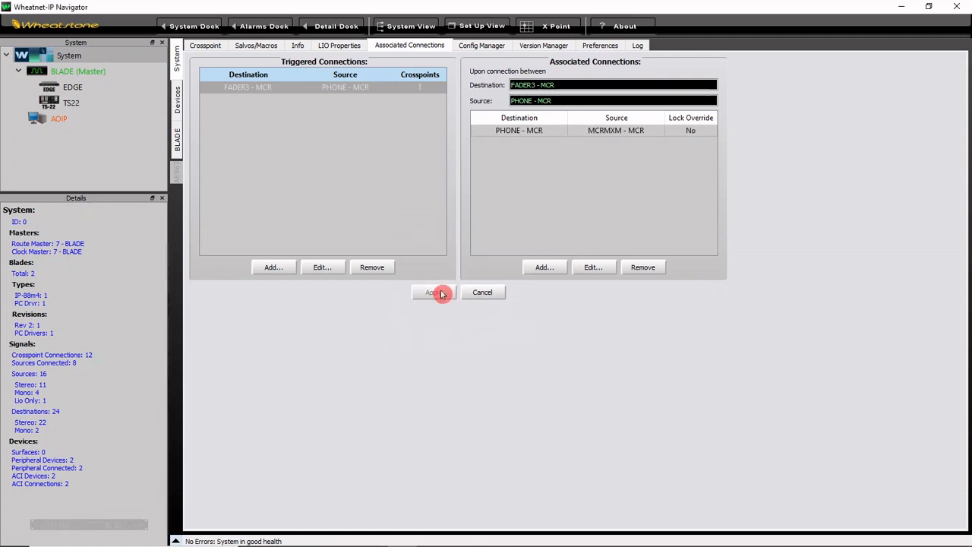
Step: Disconnect MCRMXM - MCR from the PHONE - MCR destination and PHONE - MCR from FADER3 - MCR in the crosspoint grid
left_click(210, 50)
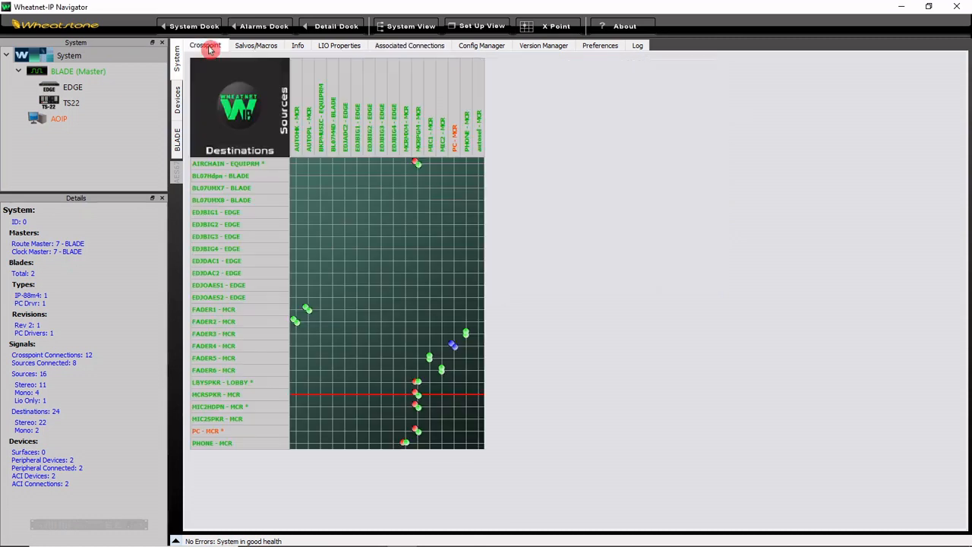
left_click(406, 447)
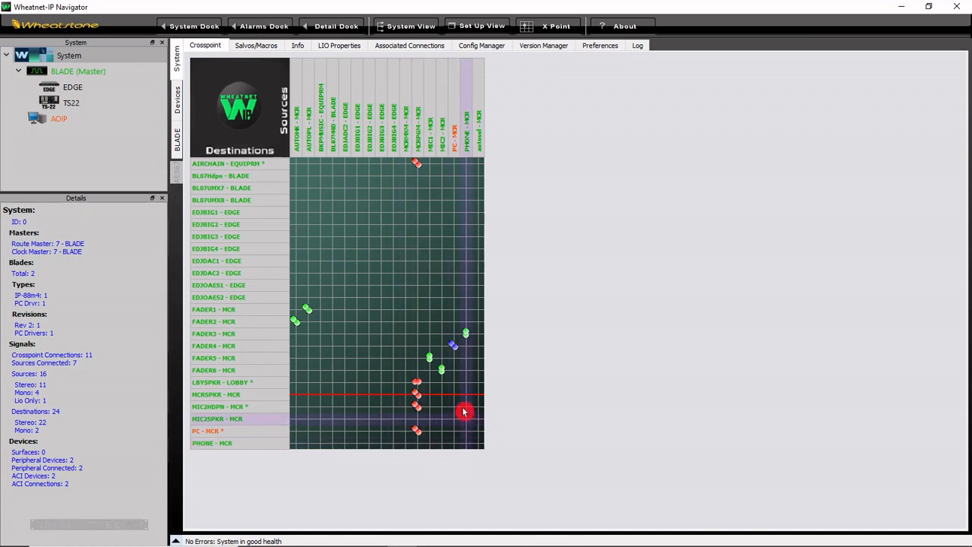
left_click(467, 335)
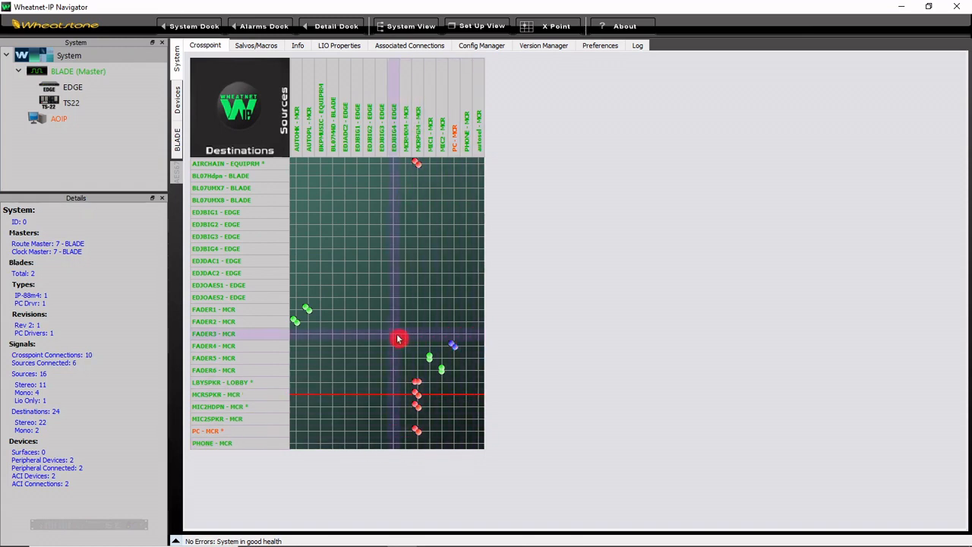
Step: Route EDJBIG4 - EDGE and BL07M4D - BLADE in turn to FADER3 - MCR, and finally PHONE - MCR to trigger the association
left_click(355, 334)
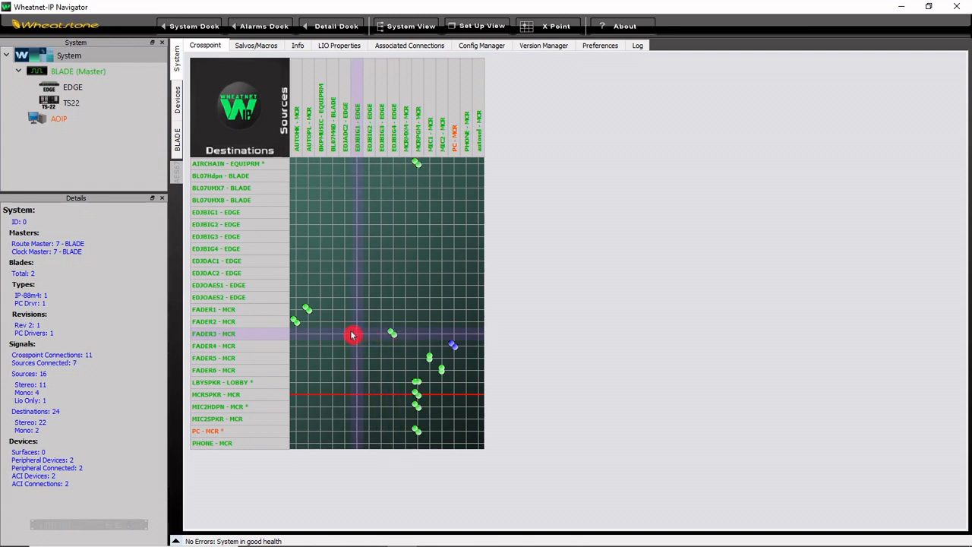
left_click(332, 334)
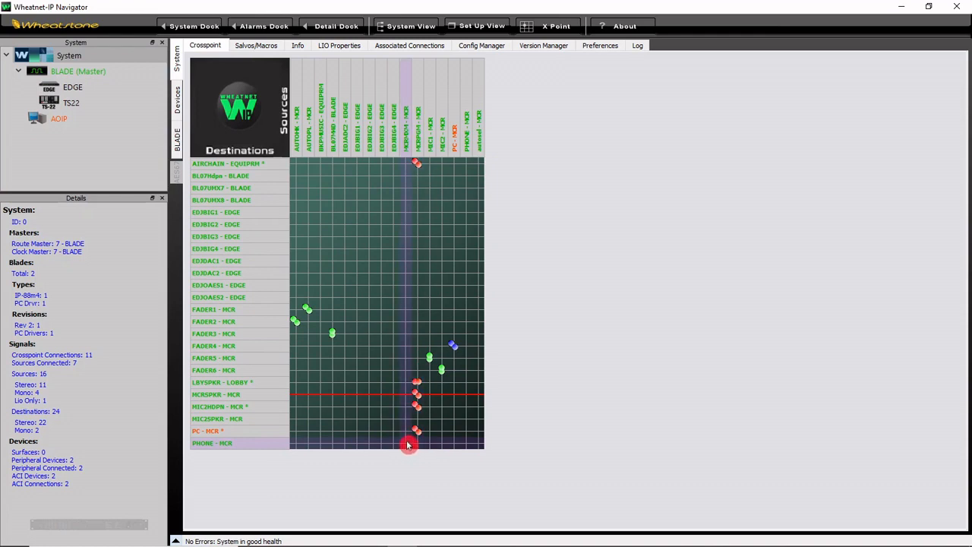
left_click(467, 333)
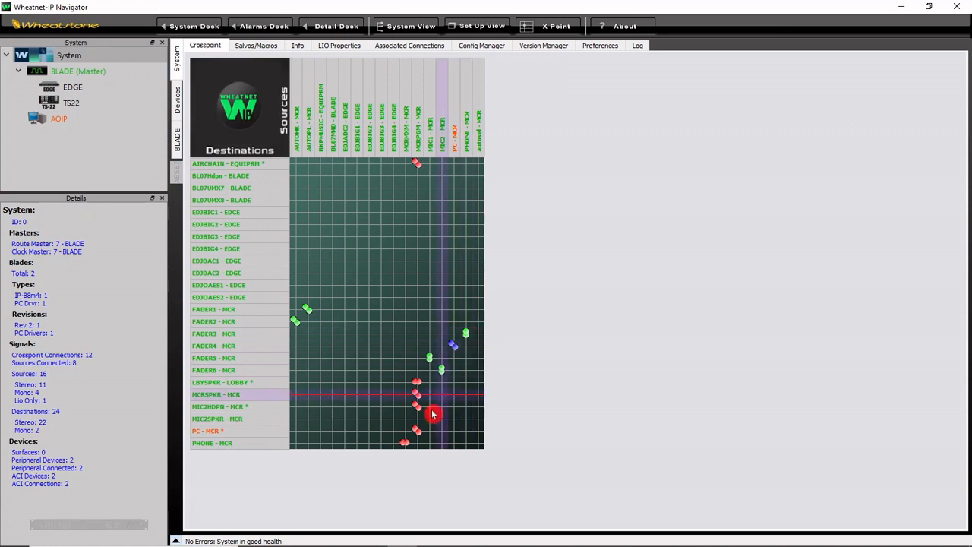
left_click(405, 445)
Step: Add another triggered connection with AIRCHAIN - EQUIPRM as destination and Disconnect as source
left_click(388, 47)
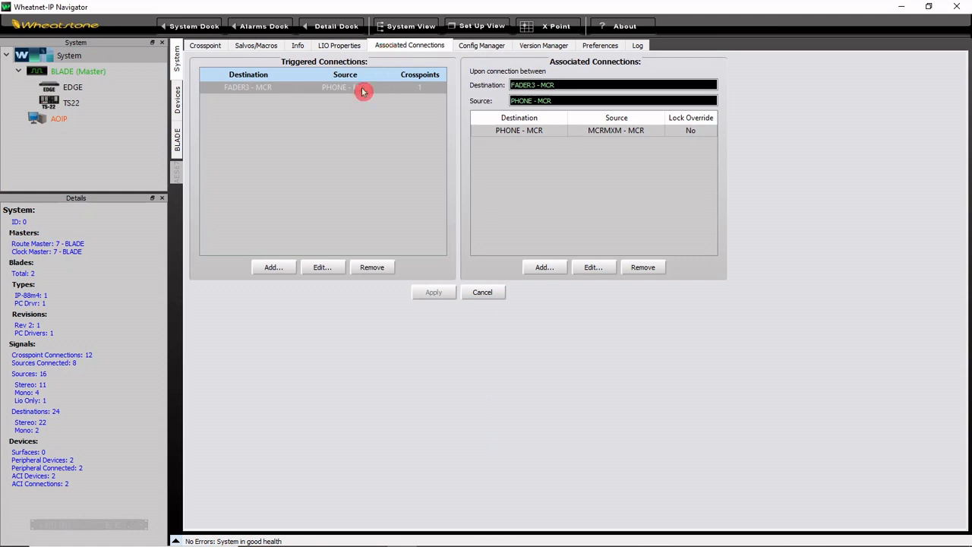
left_click(273, 266)
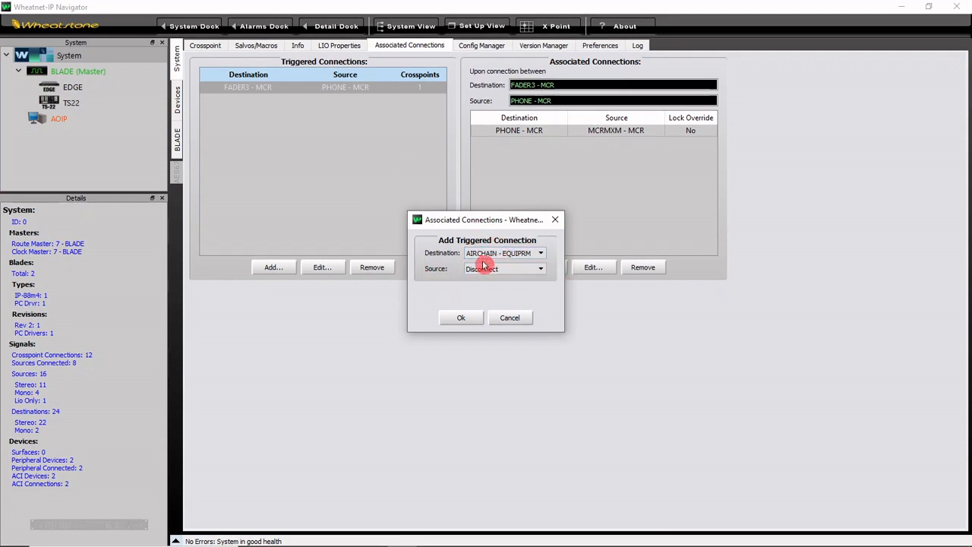
left_click(474, 319)
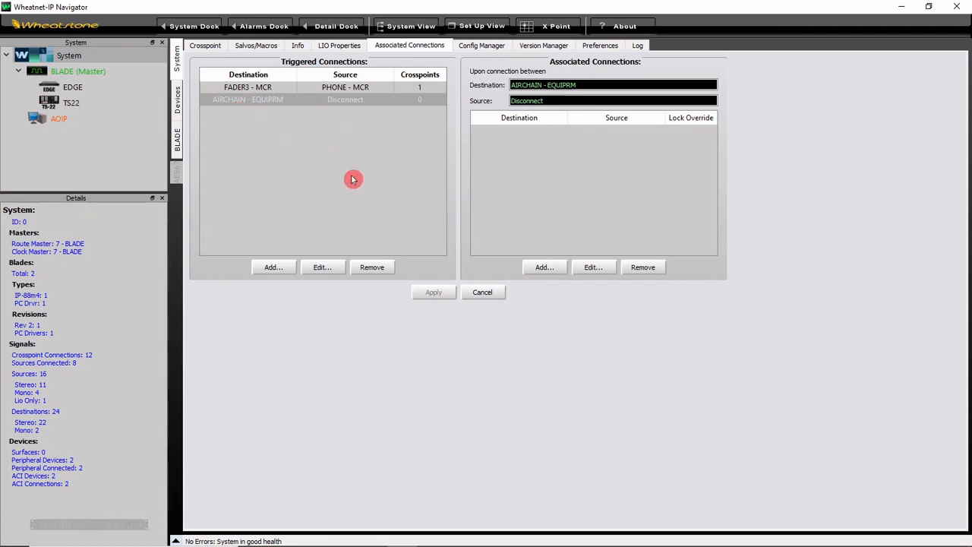
Step: Associate destination AIRCHAIN - EQUIPRM with source BKPMUSIC - EQUIPRM for the AIRCHAIN disconnect trigger and apply the setup
left_click(543, 268)
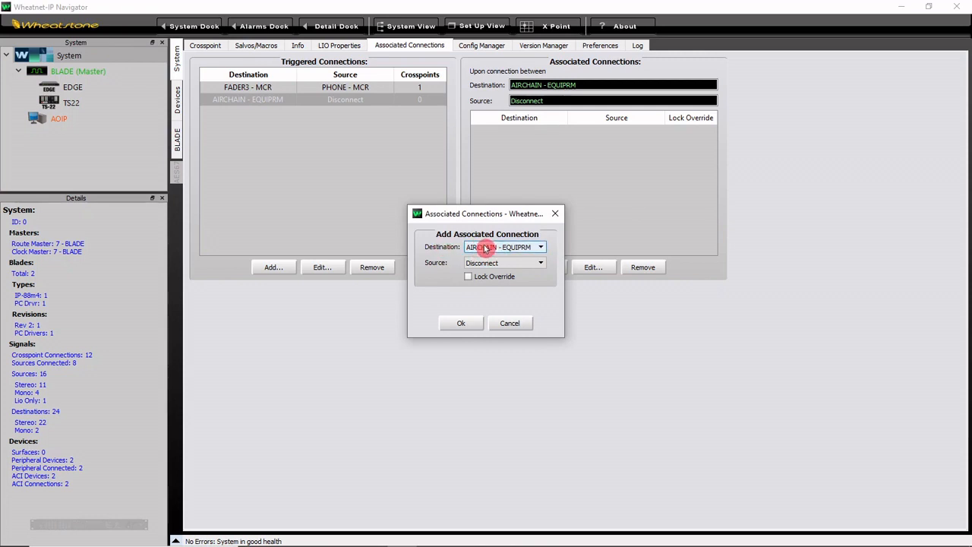
left_click(539, 263)
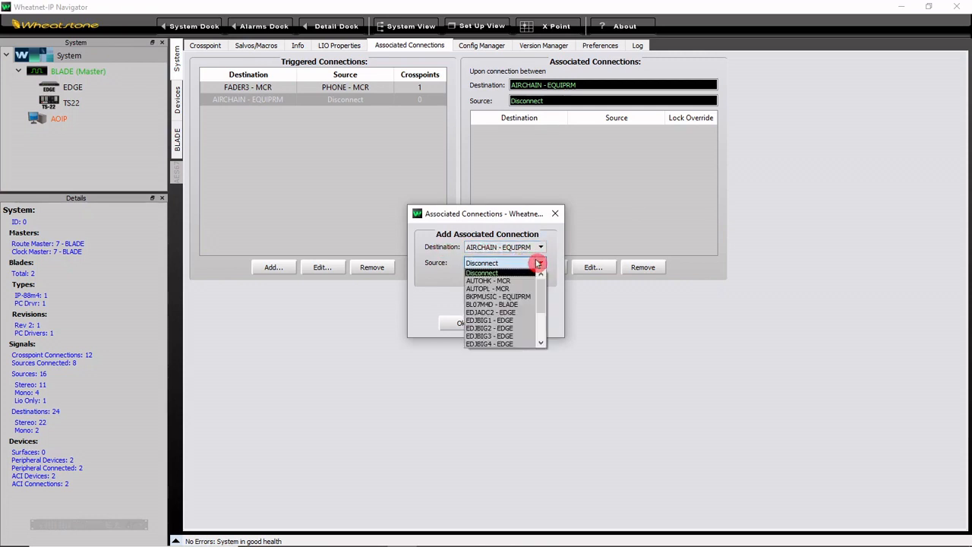
left_click(524, 296)
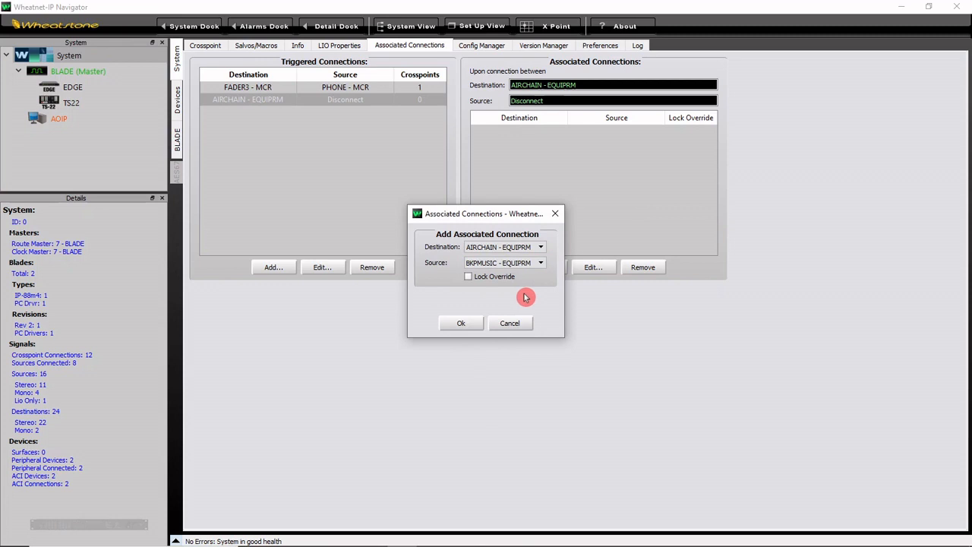
left_click(472, 323)
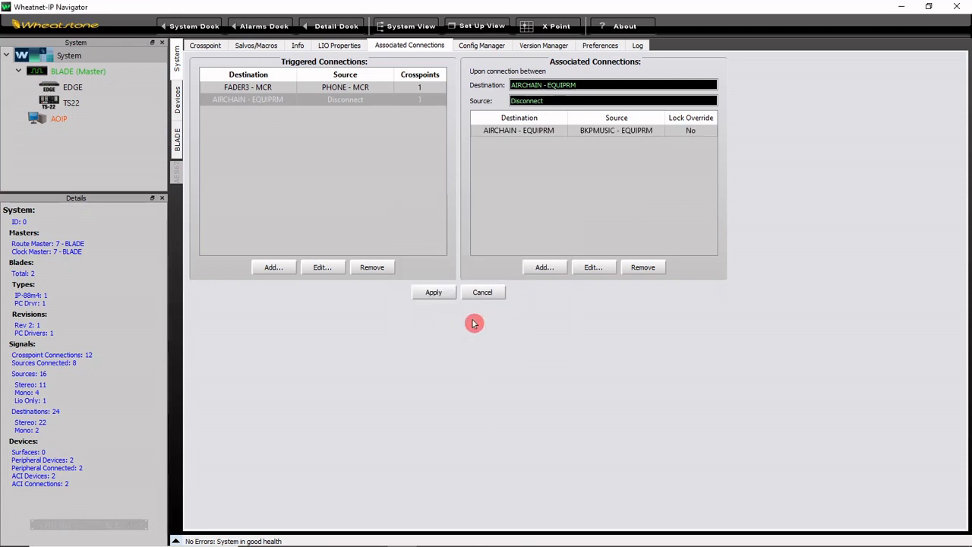
left_click(434, 292)
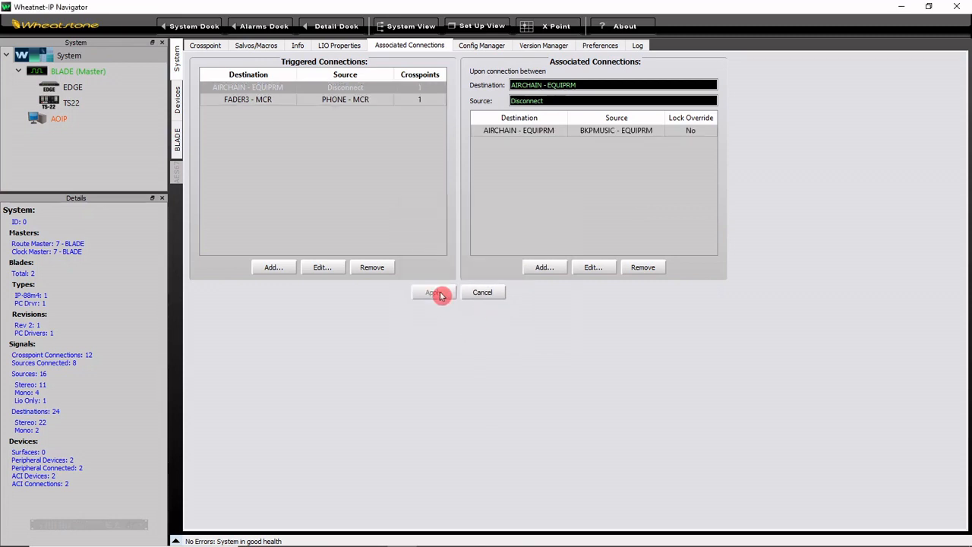
Step: Test the airchain association by routing AUTOPL, BKPMUSIC and PC sources in turn to AIRCHAIN - EQUIPRM, ending with a disconnect of PC - MCR
left_click(205, 47)
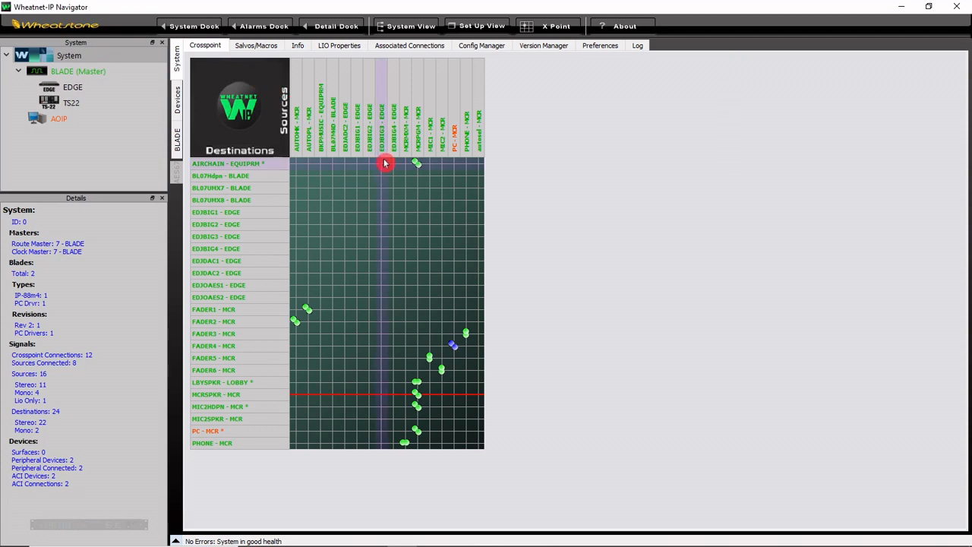
left_click(309, 165)
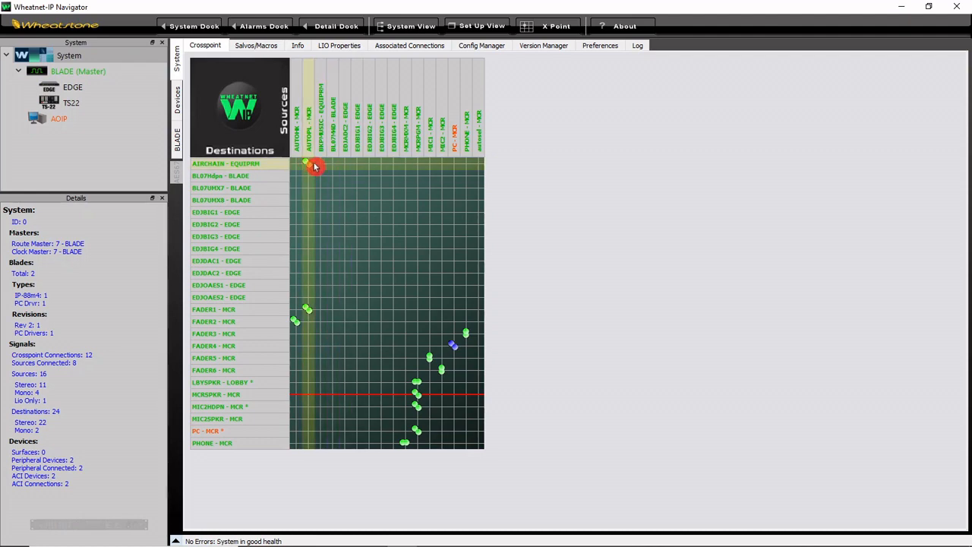
left_click(320, 164)
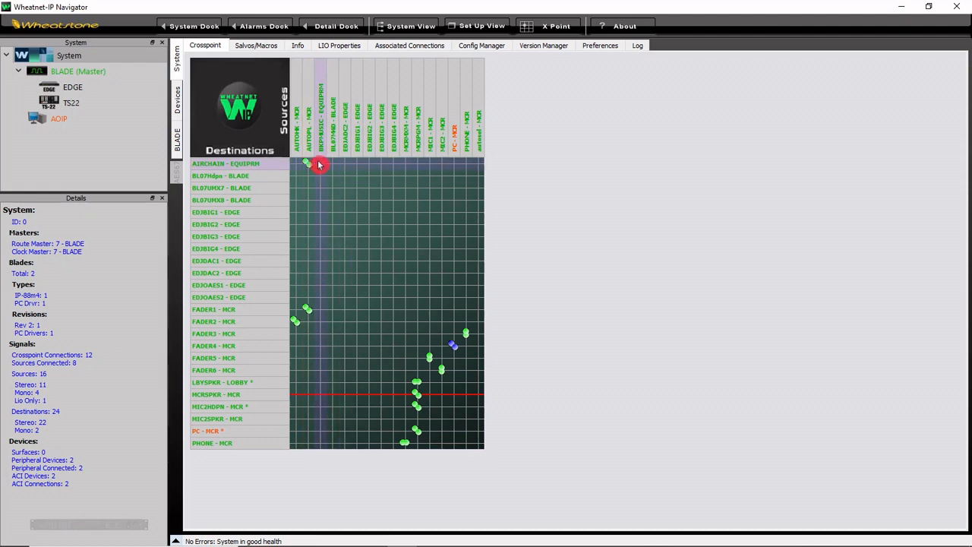
left_click(454, 167)
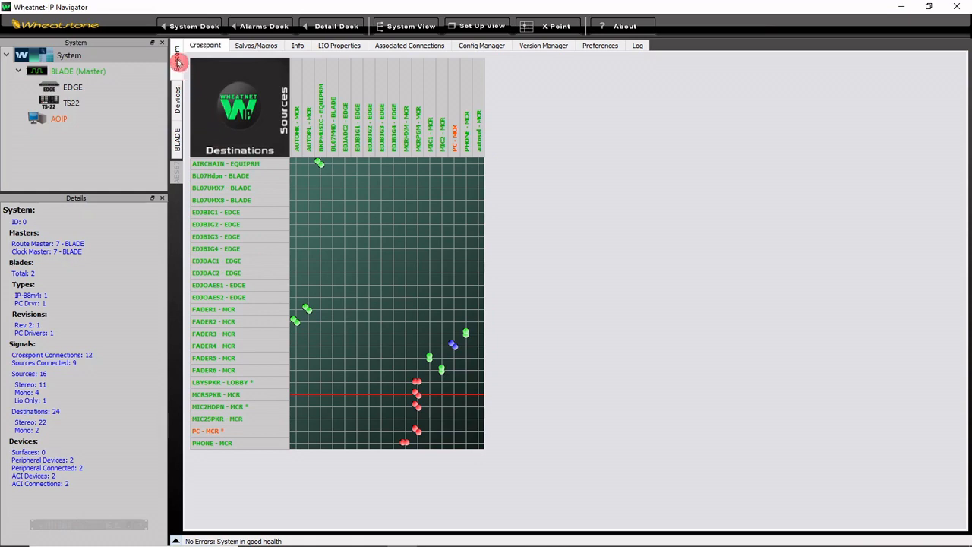
Step: Open the salvo editor and examine the connections stored in the AIRMCR and AIRAUTO salvos
left_click(248, 48)
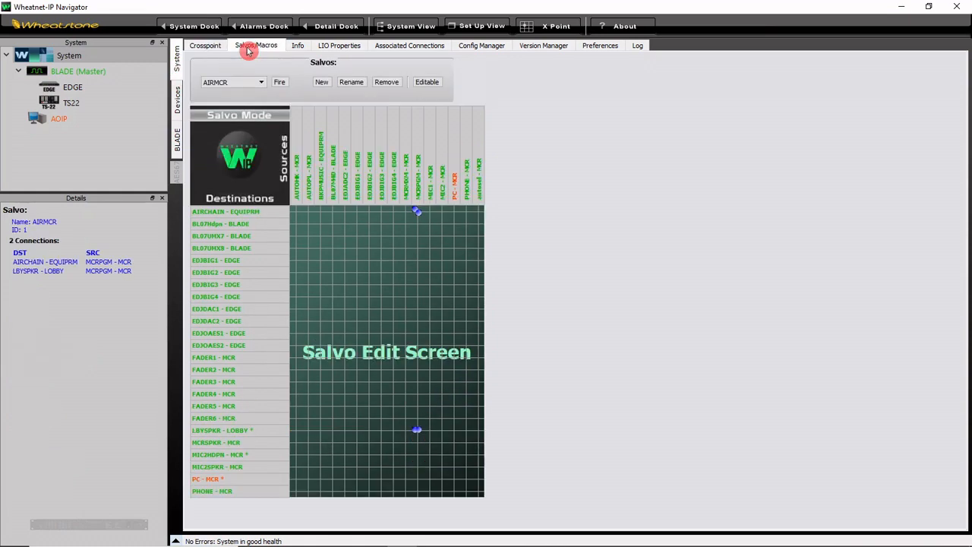
left_click(265, 83)
left_click(261, 99)
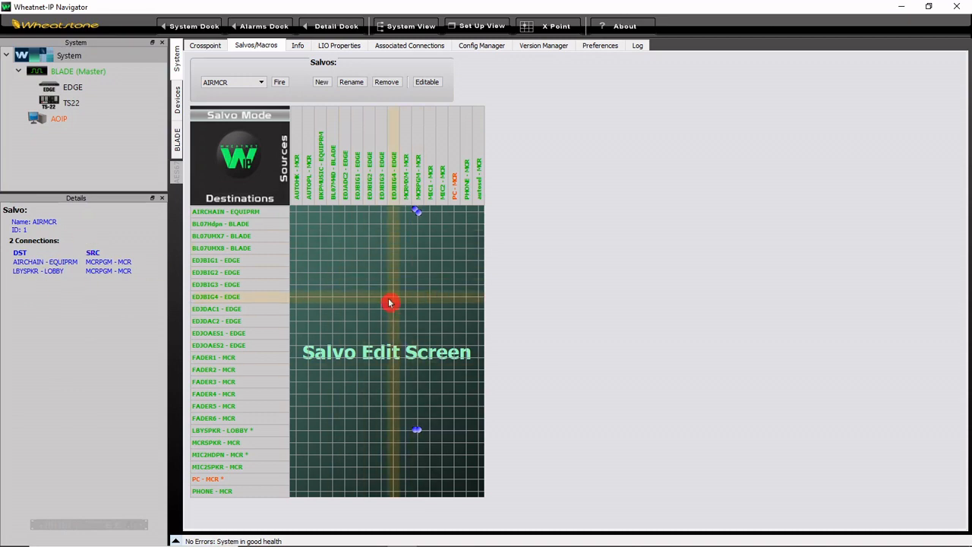
left_click(263, 84)
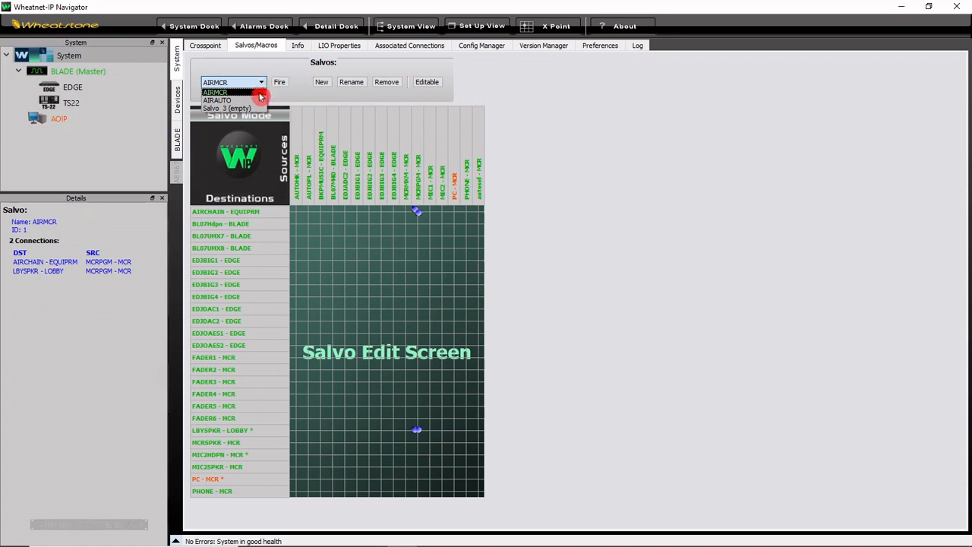
left_click(258, 96)
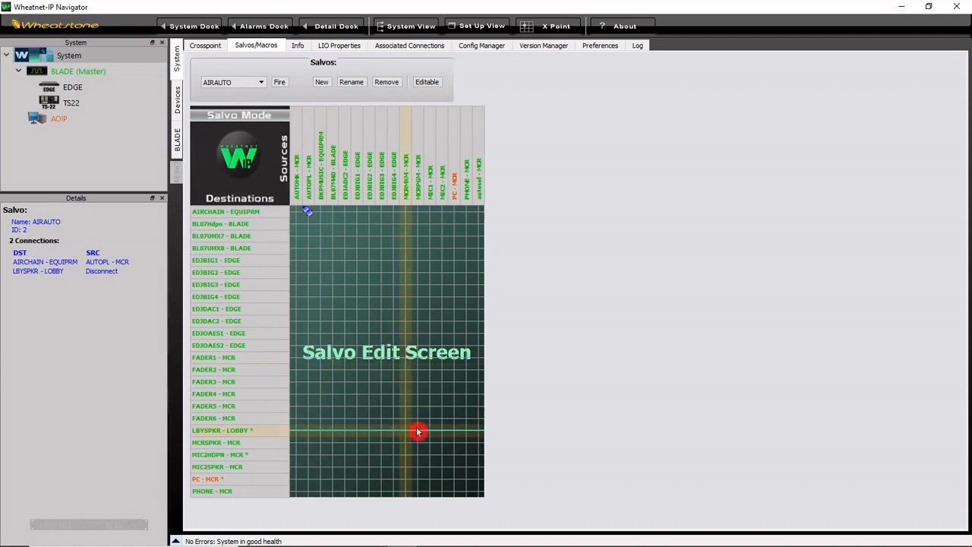
Step: View the disconnect options for the LBYSPKR - LOBBY destination in the AIRAUTO salvo and reselect AIRMCR
left_click(254, 434)
right_click(255, 434)
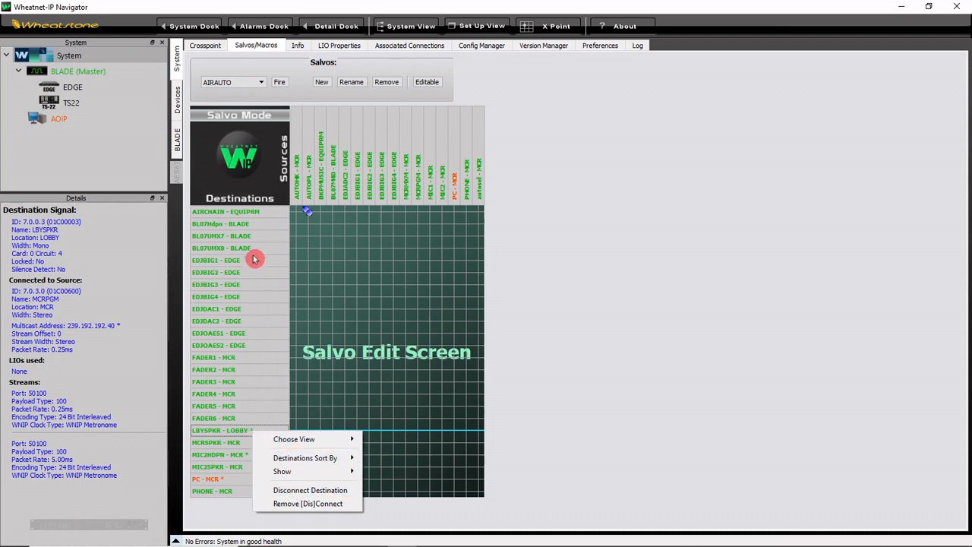
left_click(240, 302)
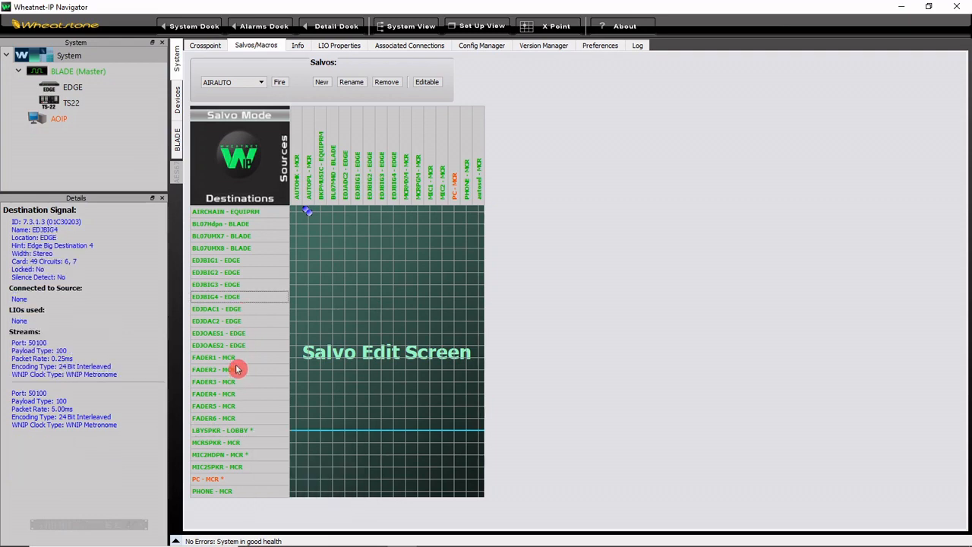
left_click(262, 84)
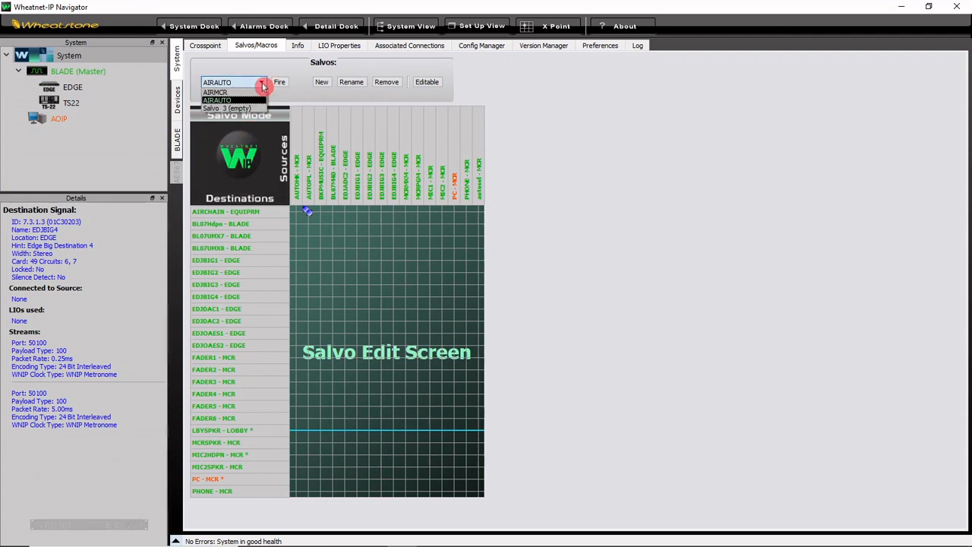
left_click(259, 92)
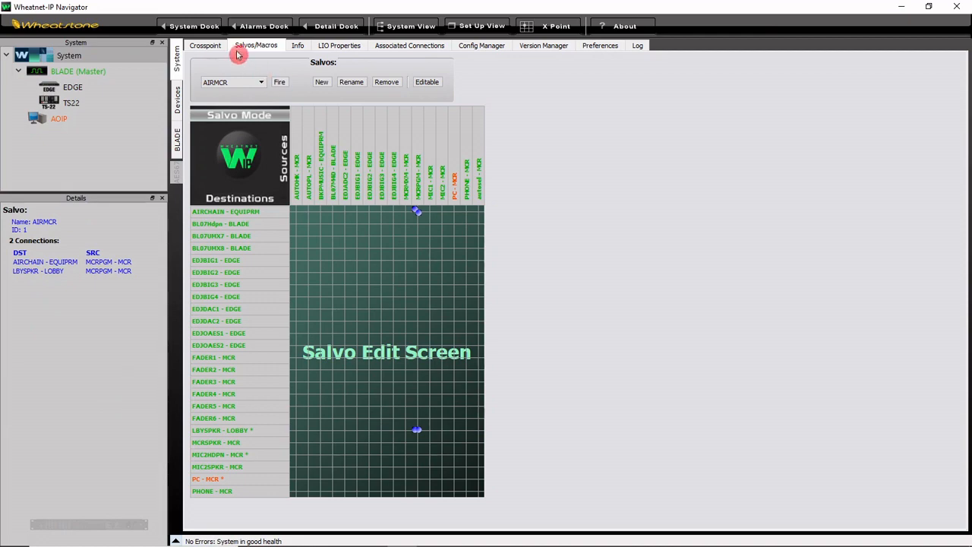
Step: Display the list of salvos that can be fired directly from the system crosspoint grid, then dismiss it
left_click(205, 46)
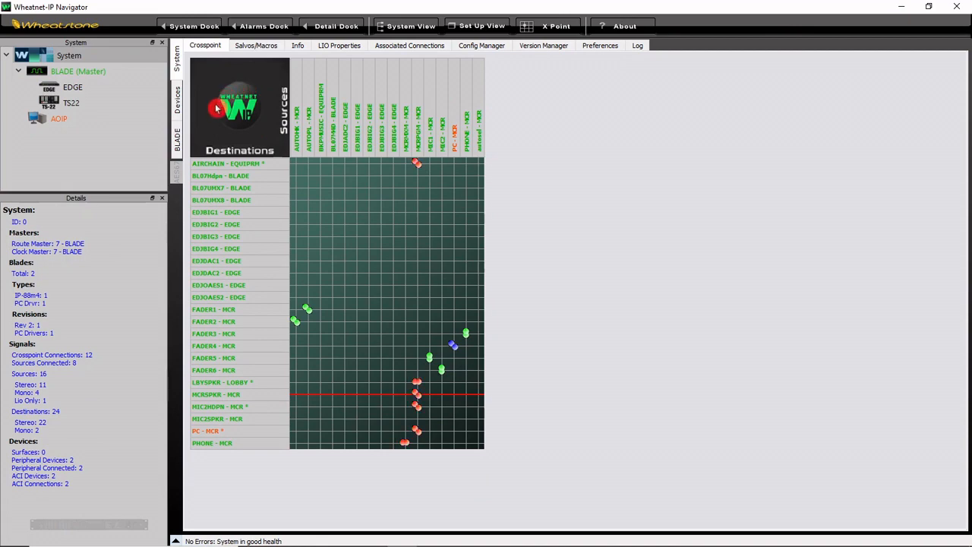
right_click(259, 129)
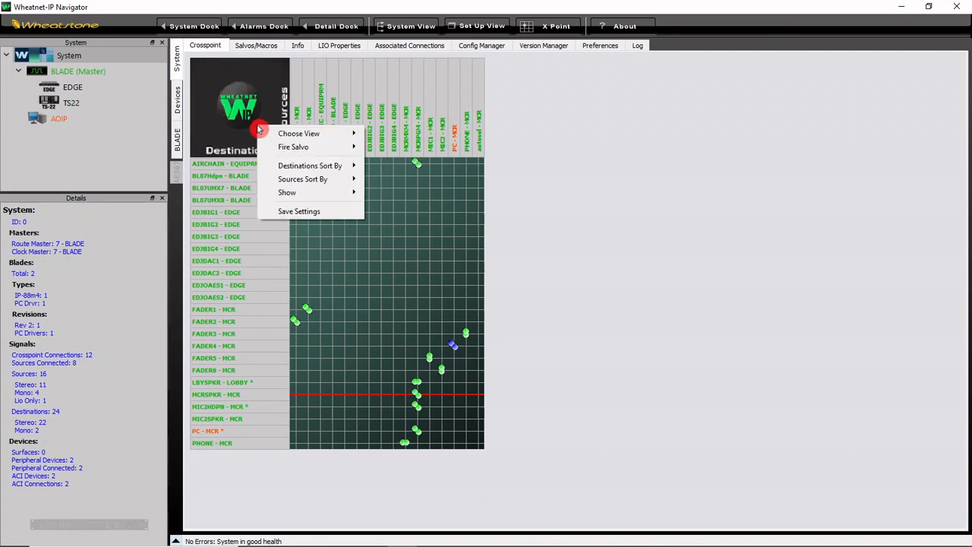
mouse_move(309, 147)
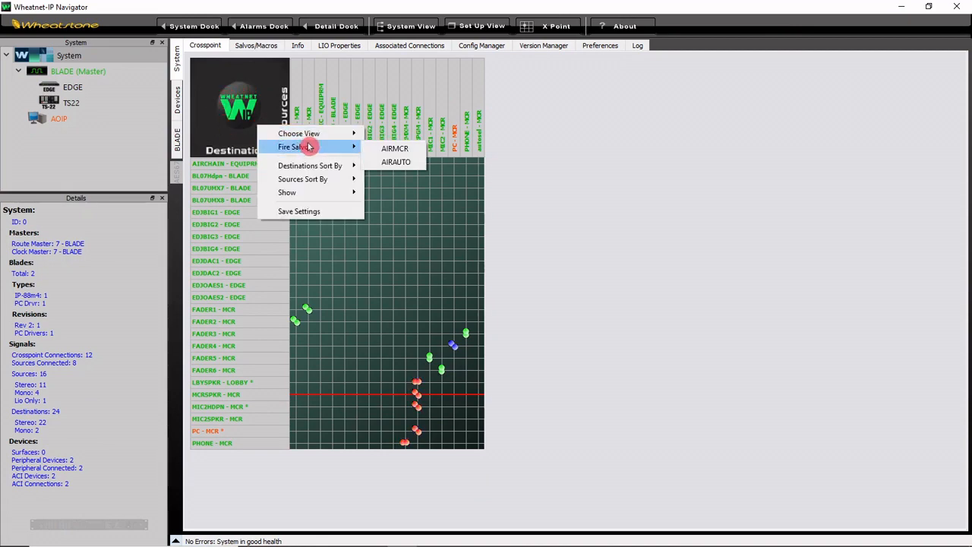
left_click(413, 163)
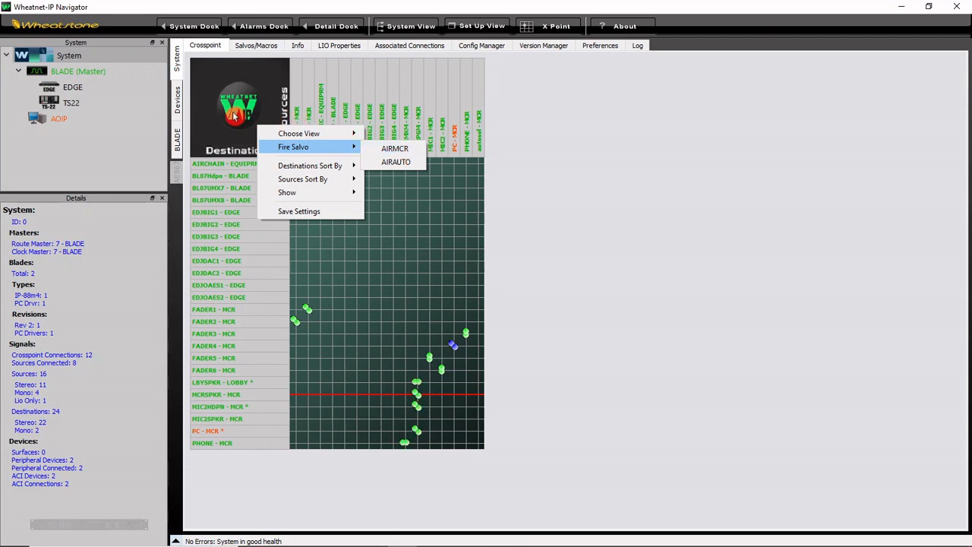
left_click(179, 137)
Step: In the BLADE's software LIOs, enable Fire Salvo for Soft LIO 1 with the AIRMCR salvo
left_click(179, 136)
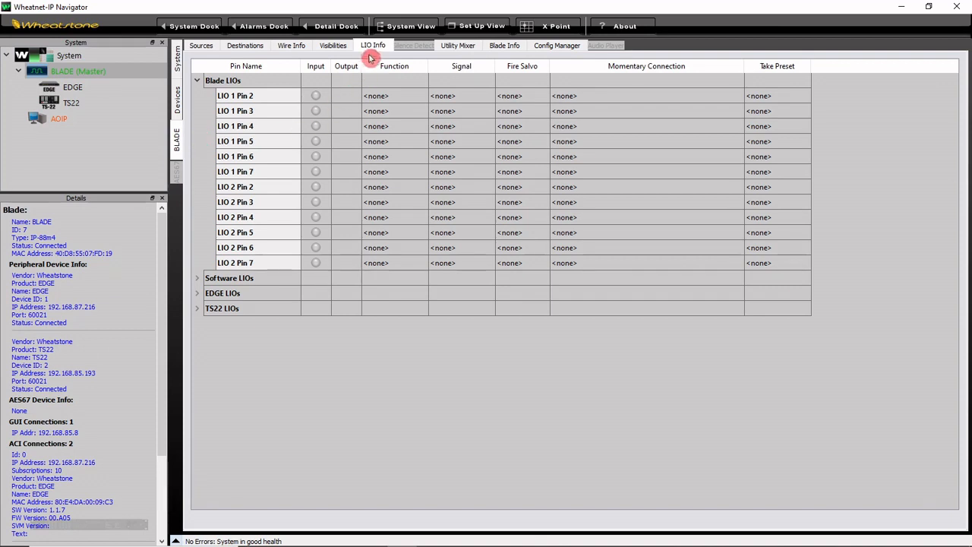
left_click(199, 278)
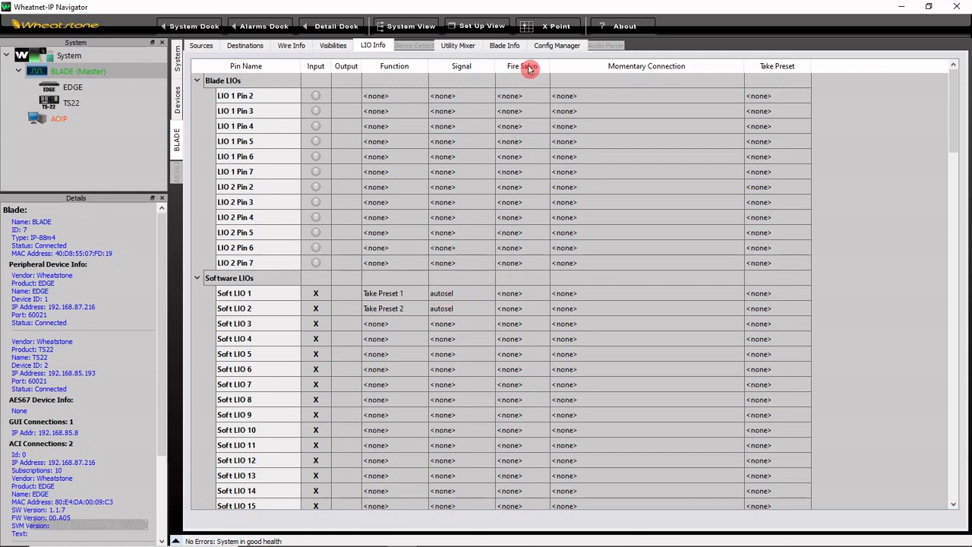
double_click(534, 295)
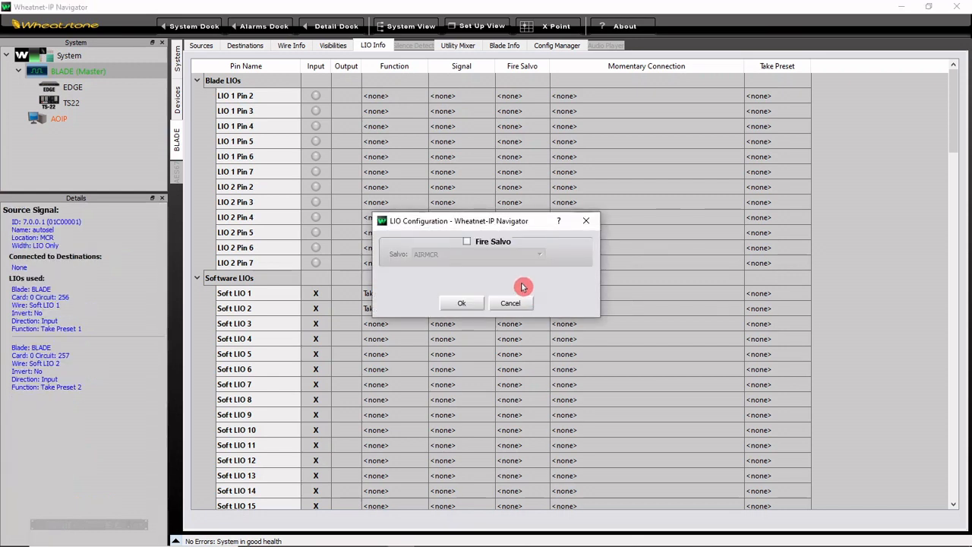
left_click(467, 243)
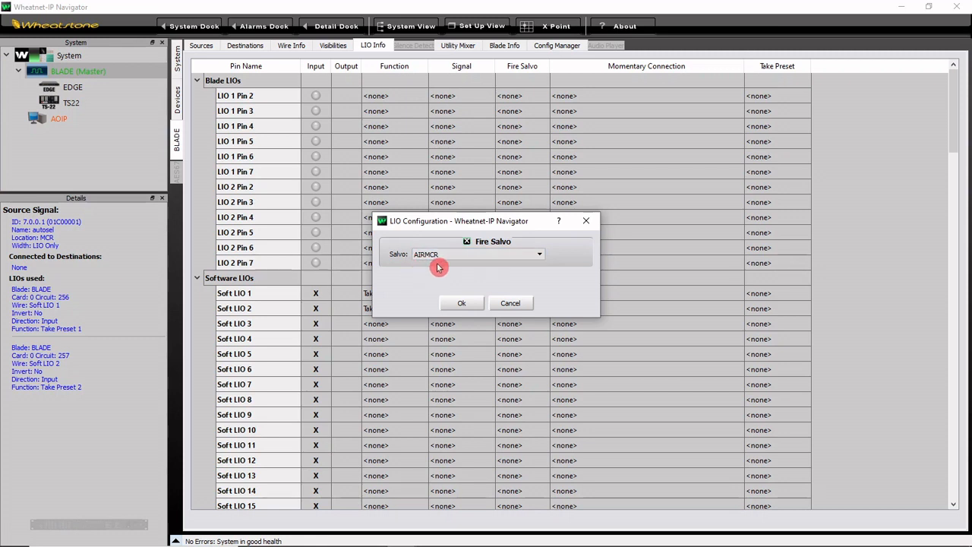
left_click(462, 303)
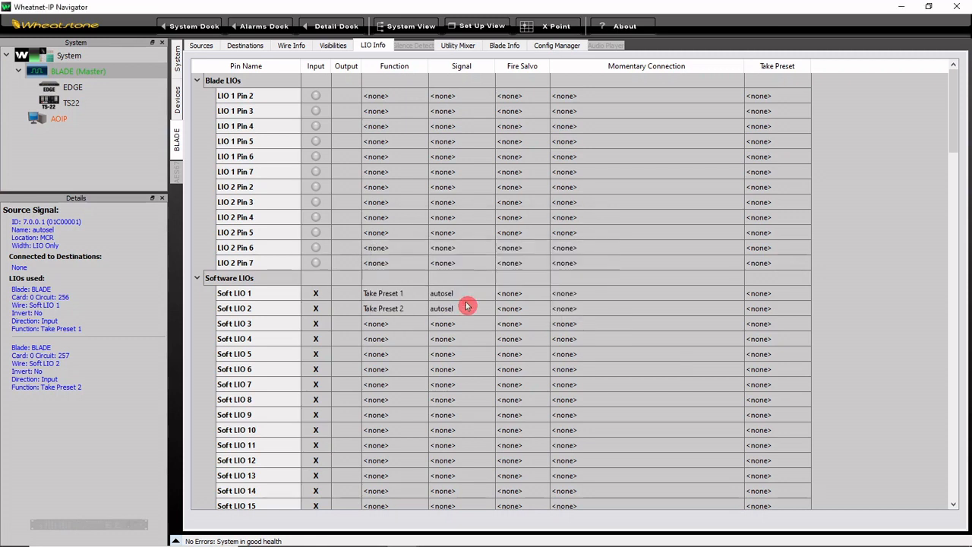
Step: Enable Fire Salvo for Soft LIO 2 and assign the AIRAUTO salvo
double_click(530, 309)
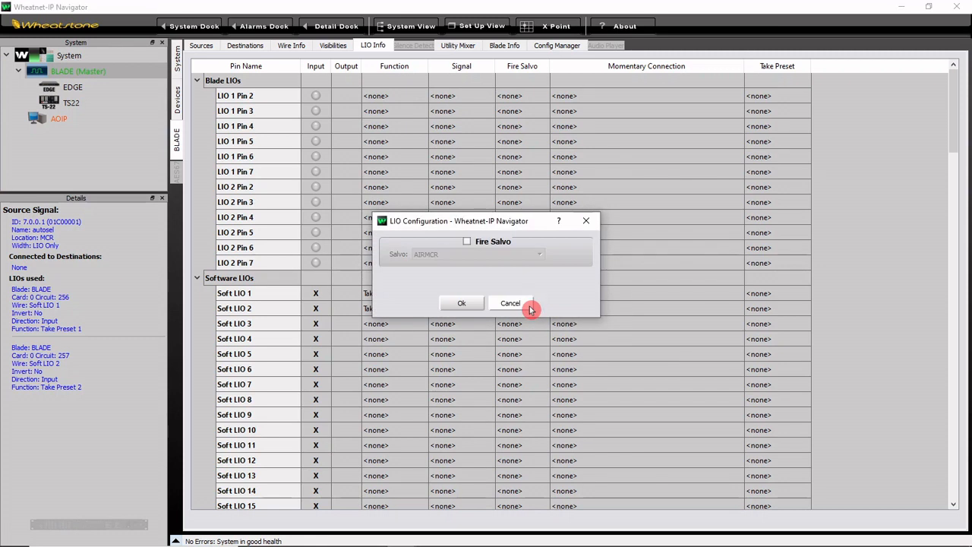
left_click(467, 241)
left_click(470, 255)
left_click(471, 273)
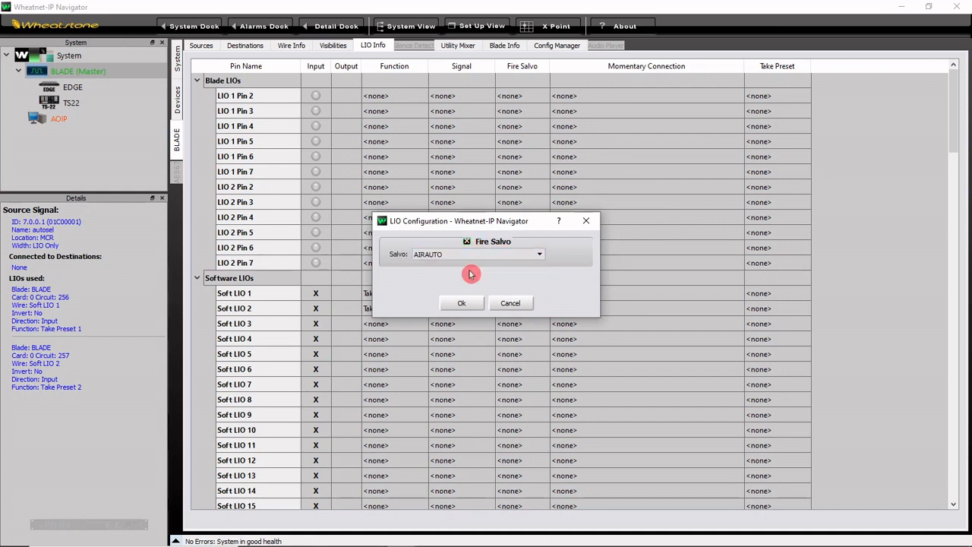
left_click(470, 303)
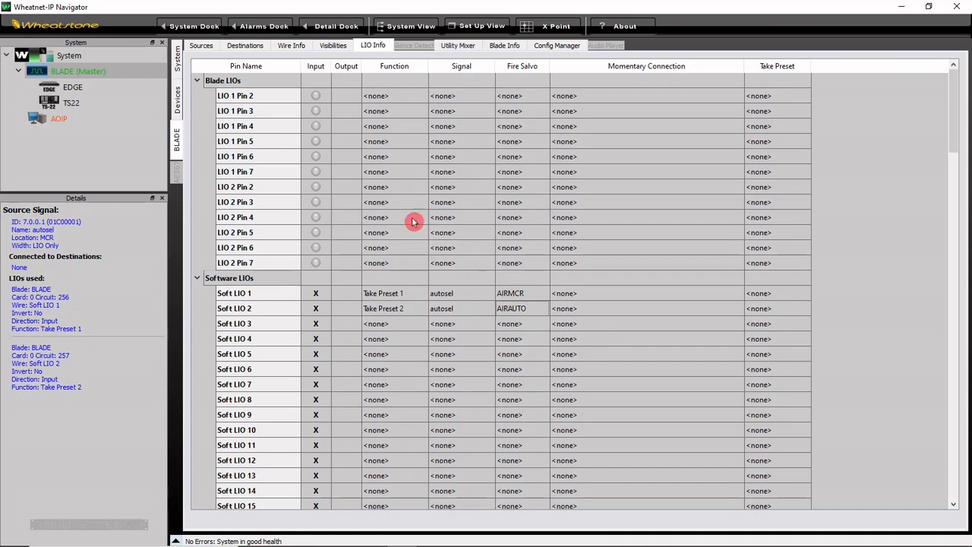
Step: Create a new salvo in the system's salvo editor and rename it MCRDFLT
left_click(178, 57)
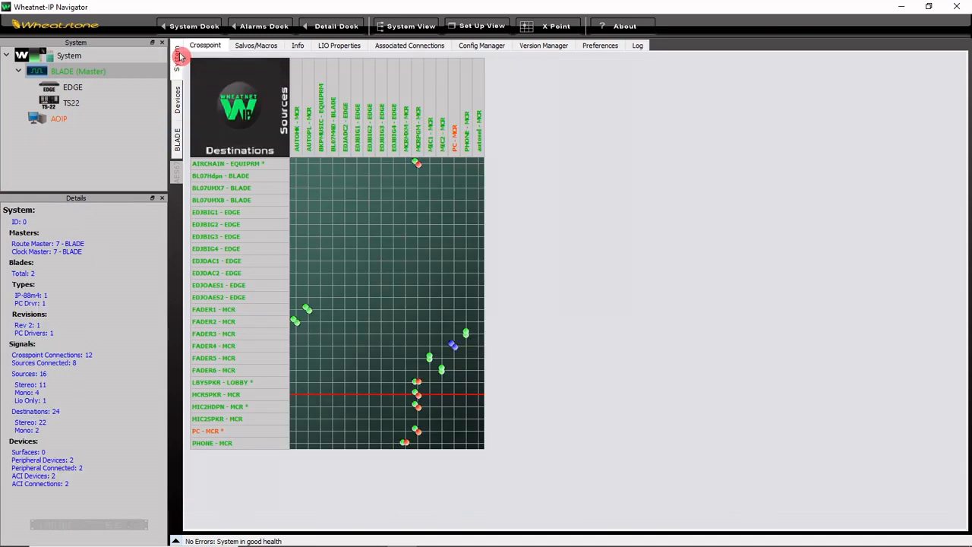
left_click(245, 47)
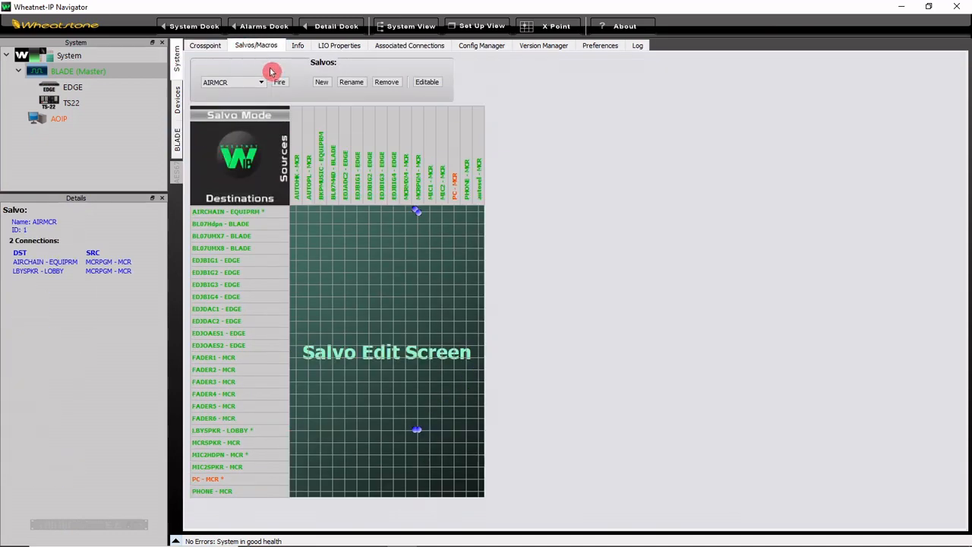
left_click(320, 84)
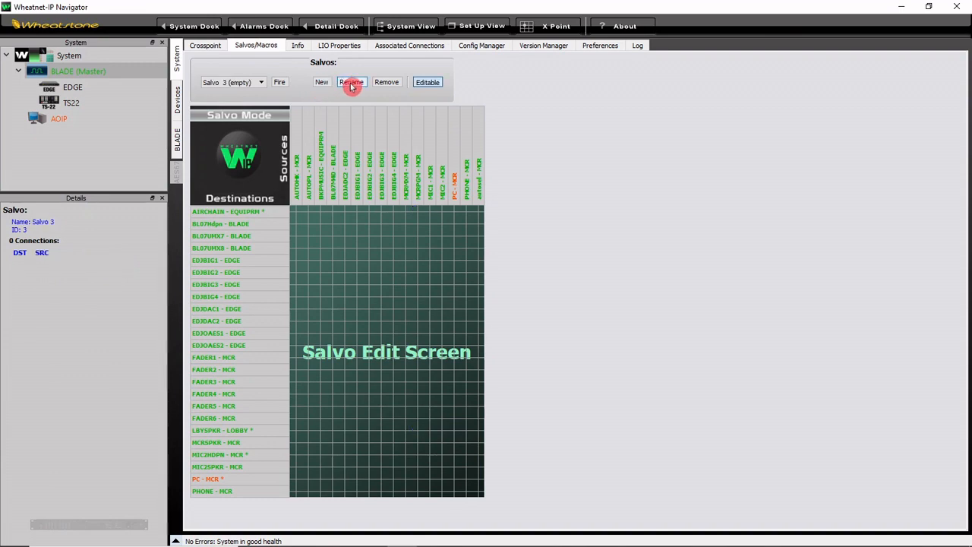
left_click(352, 84)
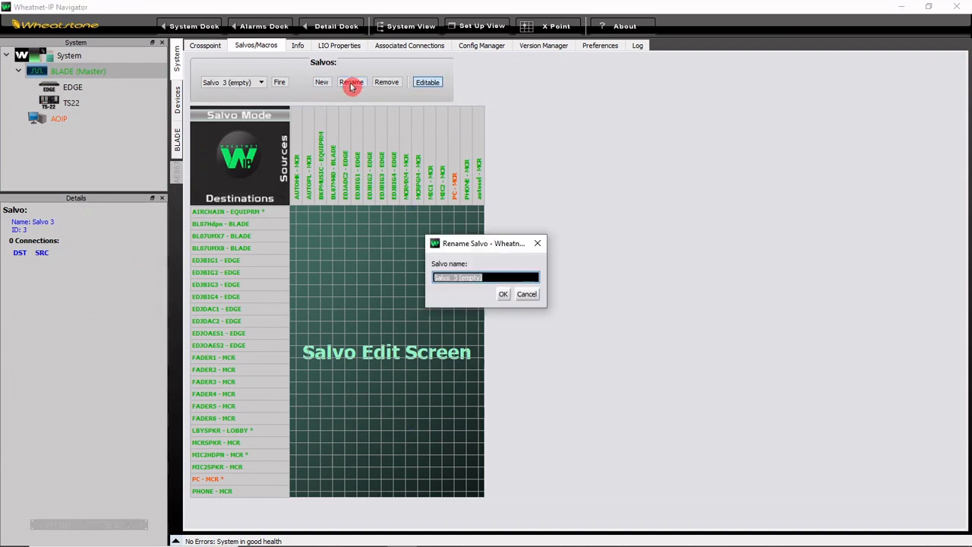
type("MCRDFLT")
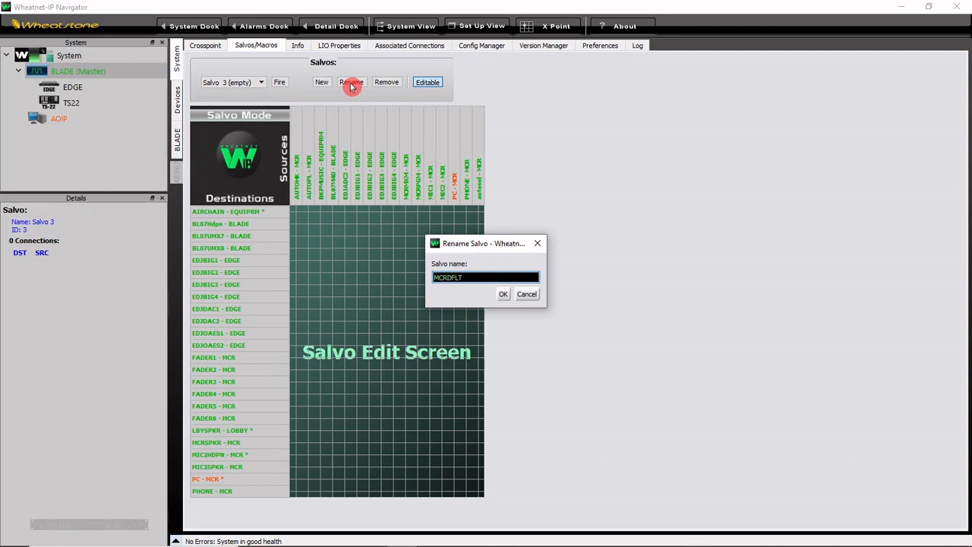
left_click(502, 296)
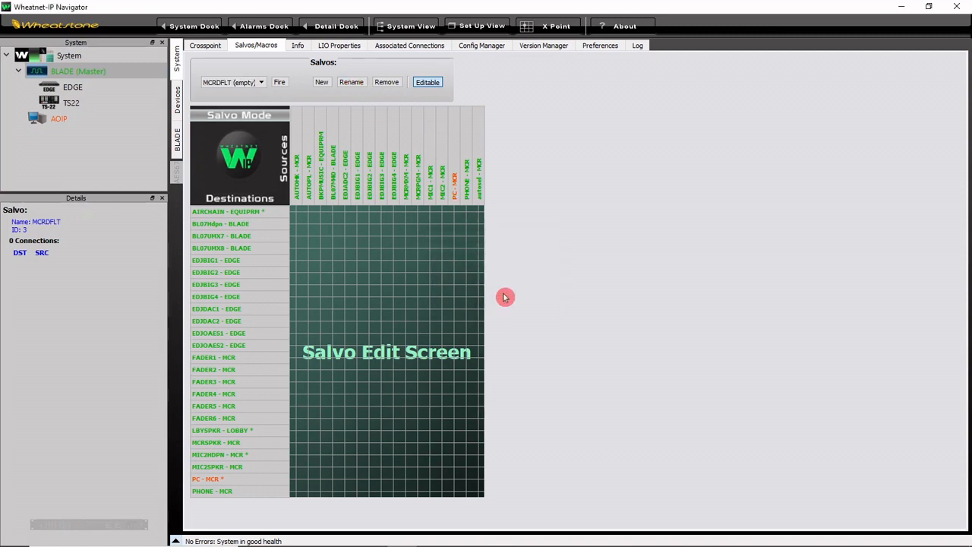
Step: Make the MCRDFLT salvo editable and connect FADER1 through FADER6 to AUTOPL, AUTOHK, PHONE, PC, MIC1 and MIC2 respectively
left_click(429, 83)
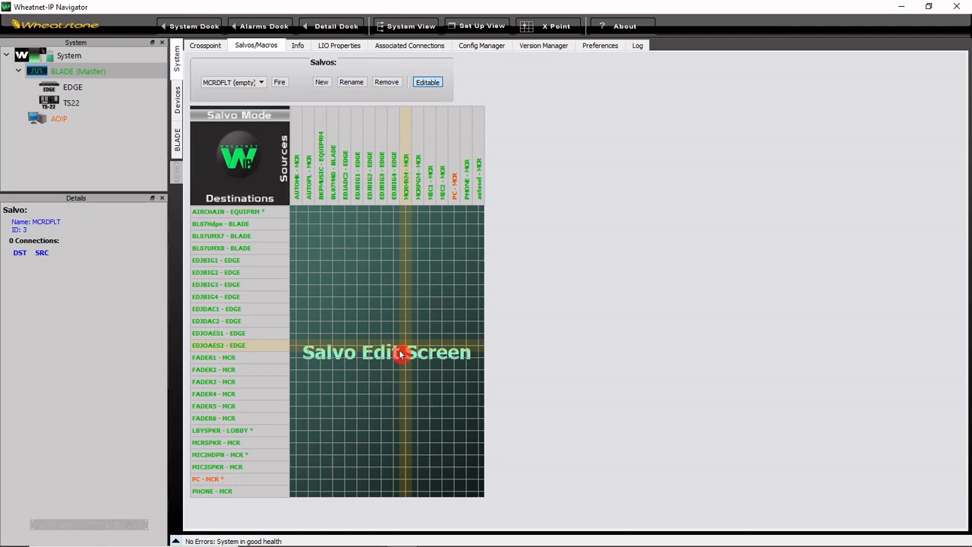
left_click(309, 361)
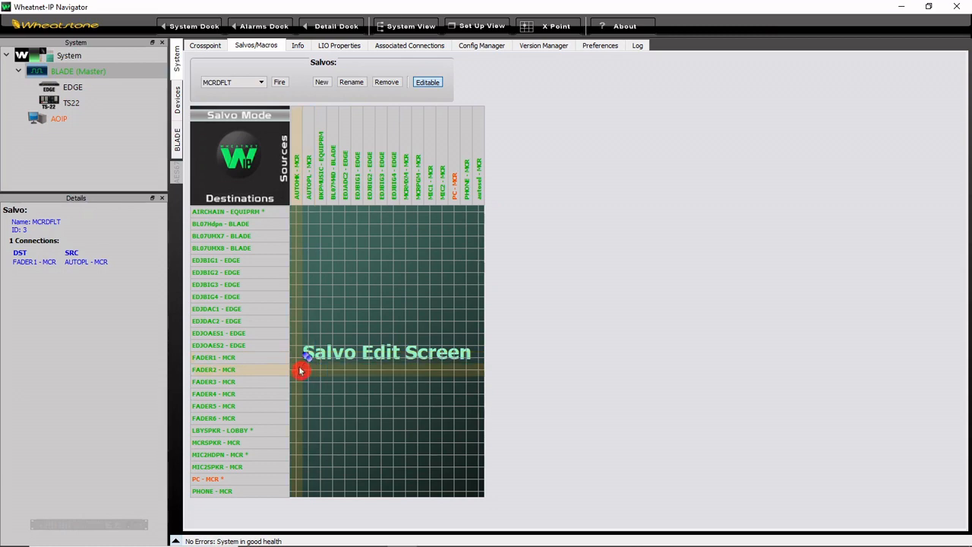
left_click(298, 370)
left_click(470, 388)
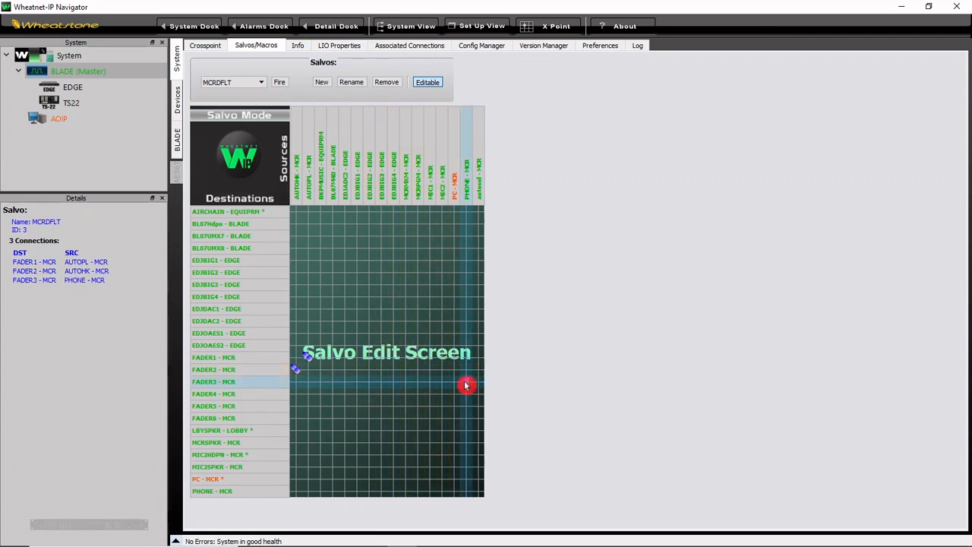
left_click(453, 395)
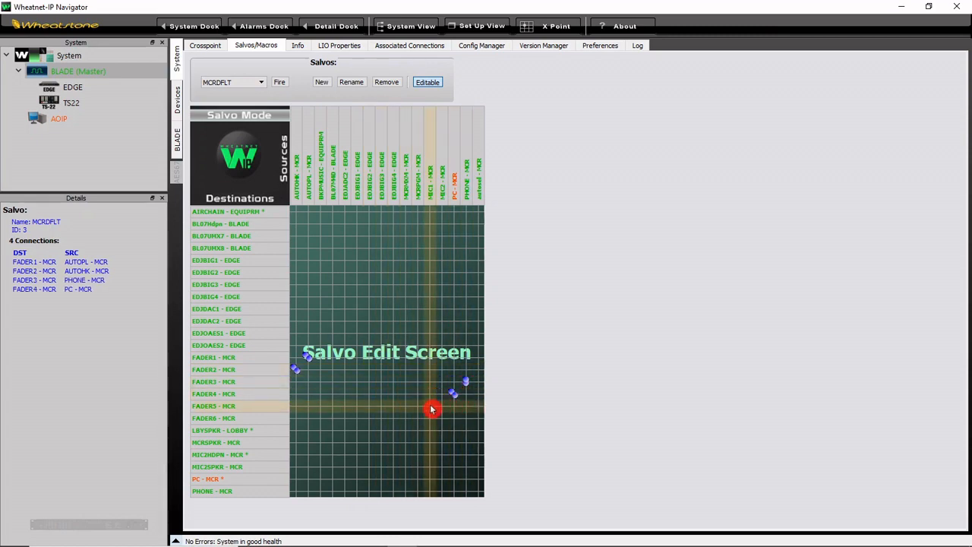
left_click(430, 407)
left_click(442, 417)
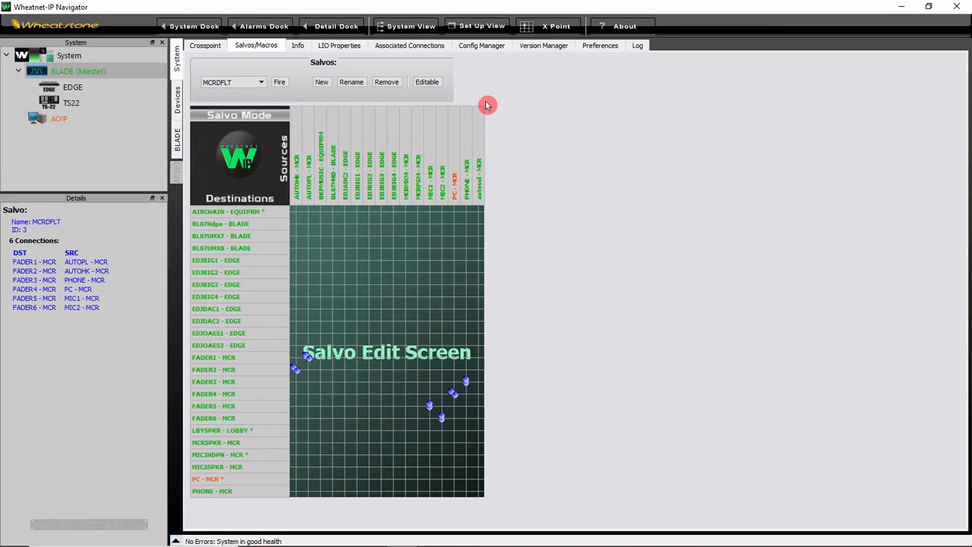
Step: In the system crosspoint grid, disconnect FADER1 and connect FADER2 to PHONE, FADER3 to MCRPGM and FADER4 to BL07M4D
left_click(213, 48)
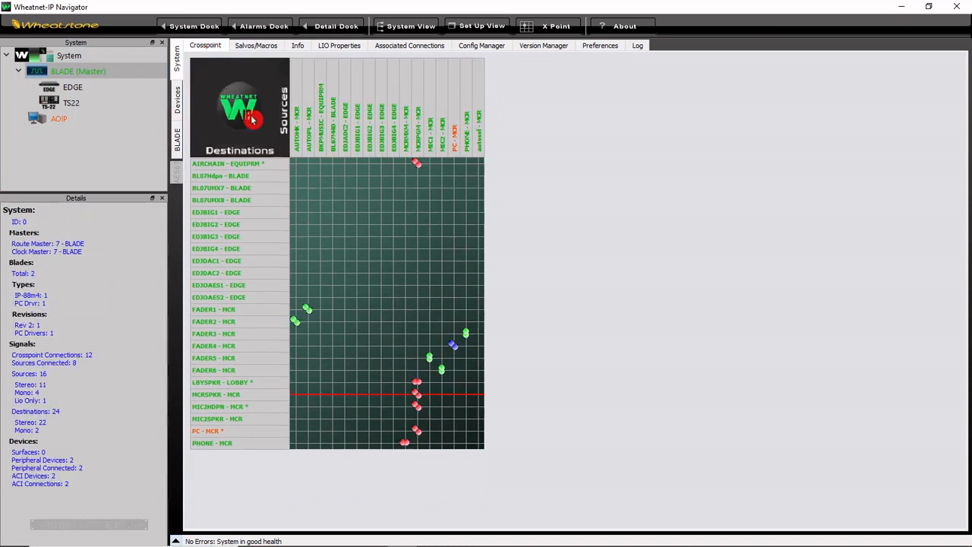
left_click(296, 321)
left_click(307, 311)
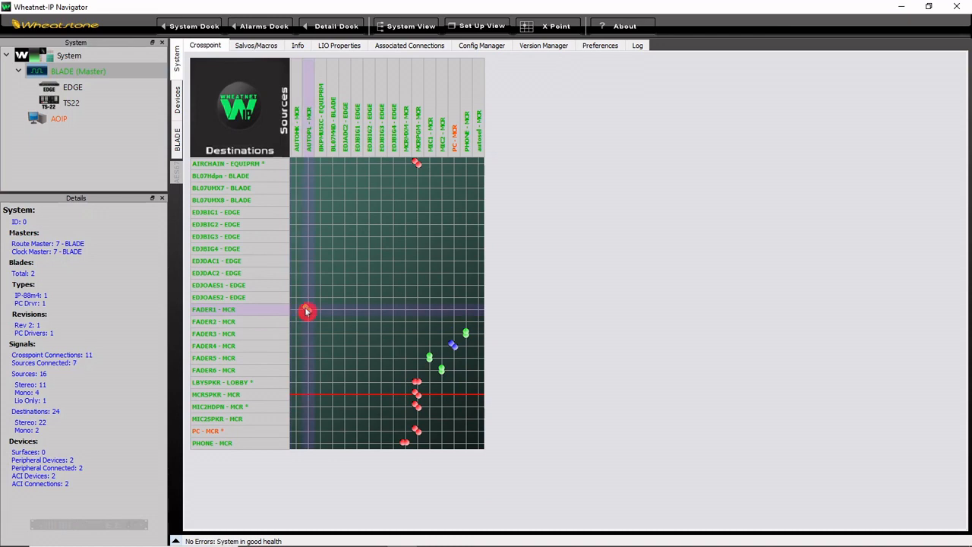
left_click(355, 320)
left_click(331, 346)
left_click(465, 321)
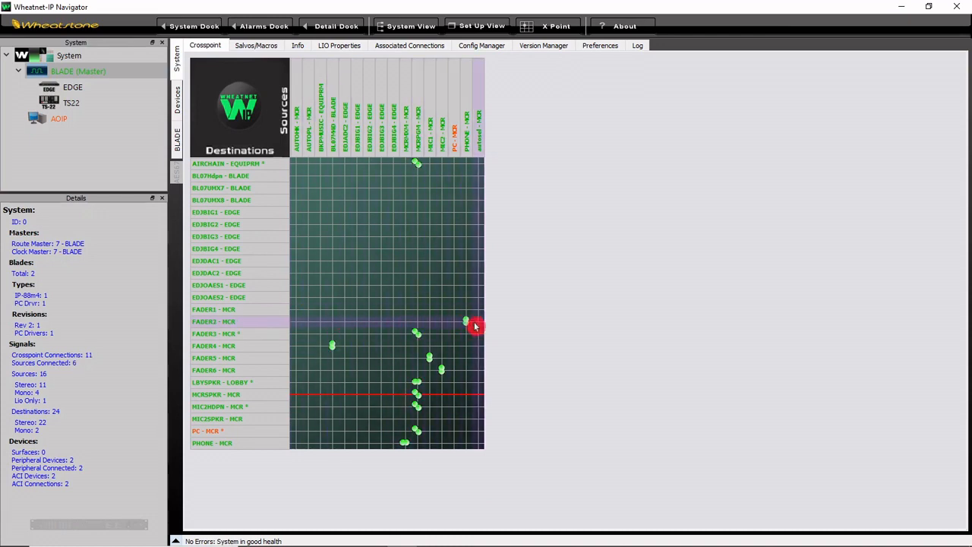
Step: Connect FADER1 to AUTOPL, FADER3 to EDJADC2, FADER4 to PHONE, FADER5 to EDJBIG1 and FADER6 to BL07M4D, and disconnect the PHONE destination
left_click(465, 346)
left_click(392, 357)
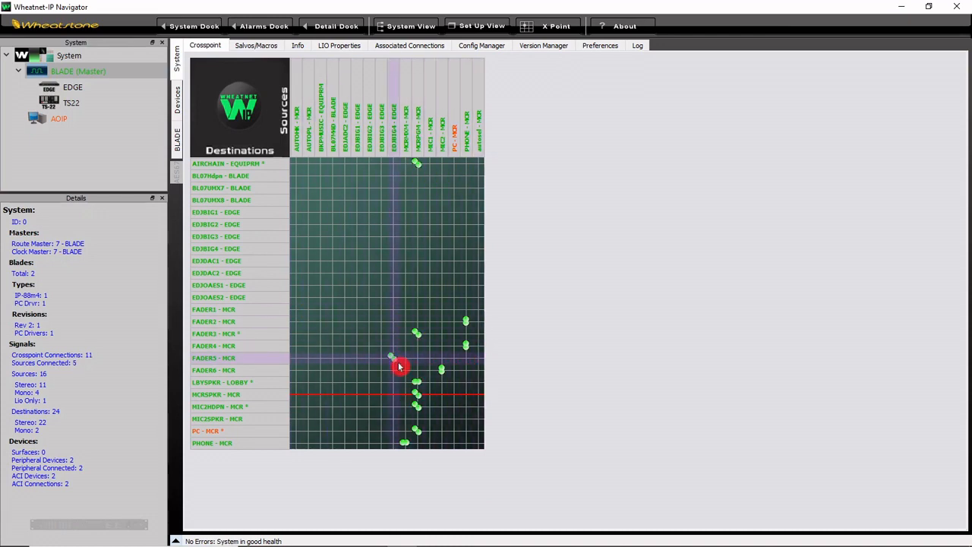
left_click(355, 357)
left_click(332, 370)
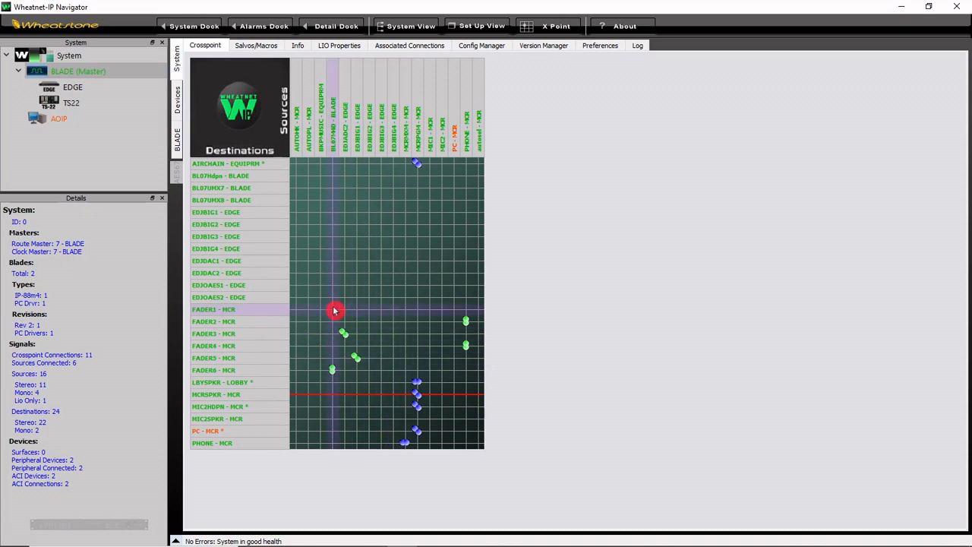
left_click(307, 309)
left_click(343, 333)
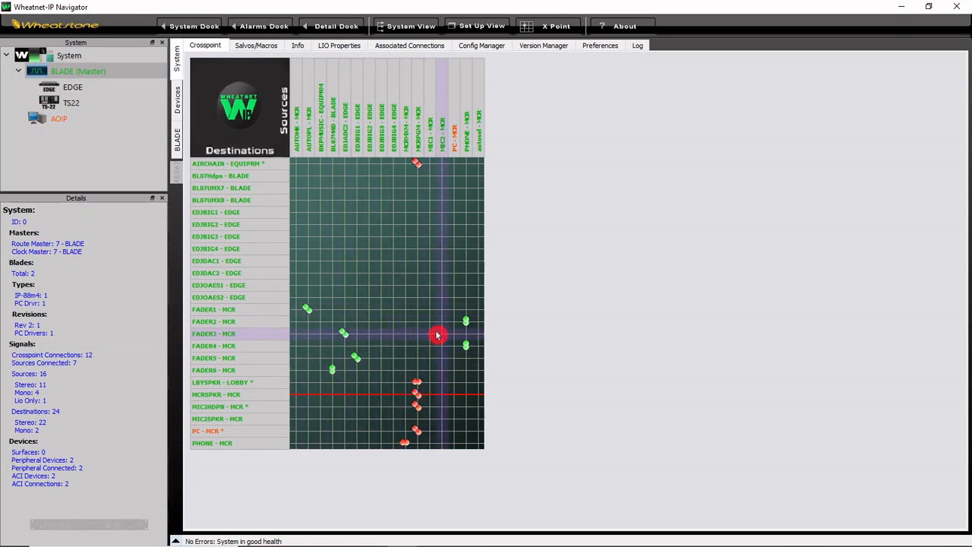
left_click(404, 443)
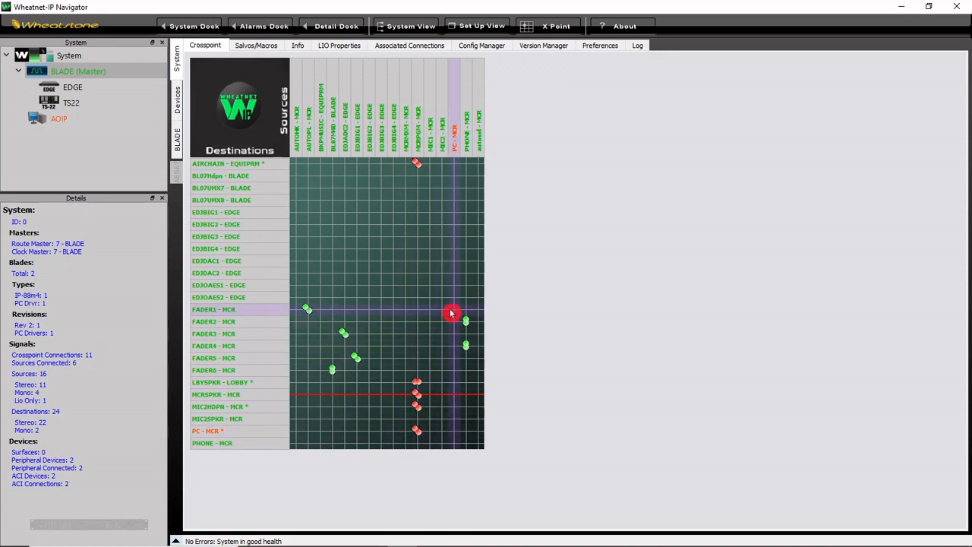
Step: Fire the MCRDFLT salvo from the crosspoint grid and reconnect the MCRMXM source to the PHONE destination
right_click(265, 130)
mouse_move(313, 154)
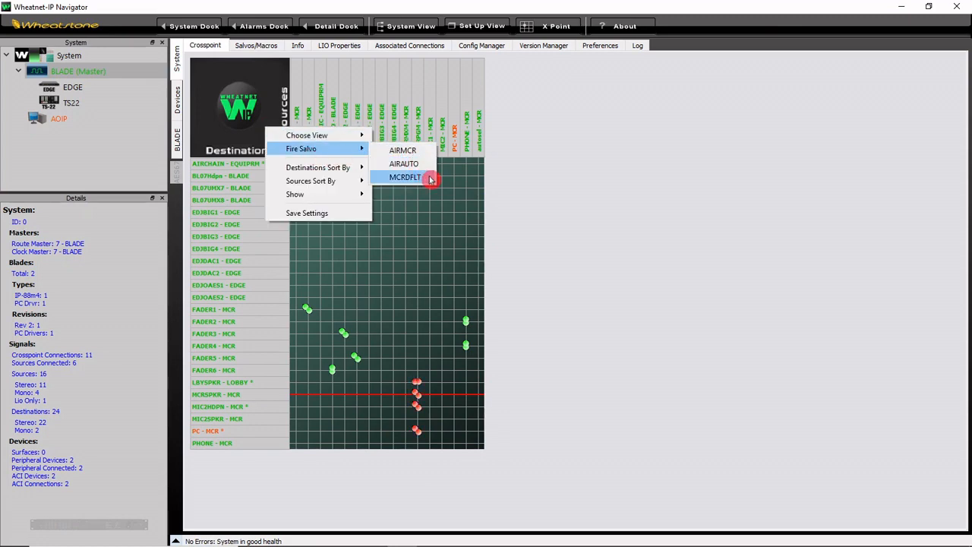
left_click(405, 177)
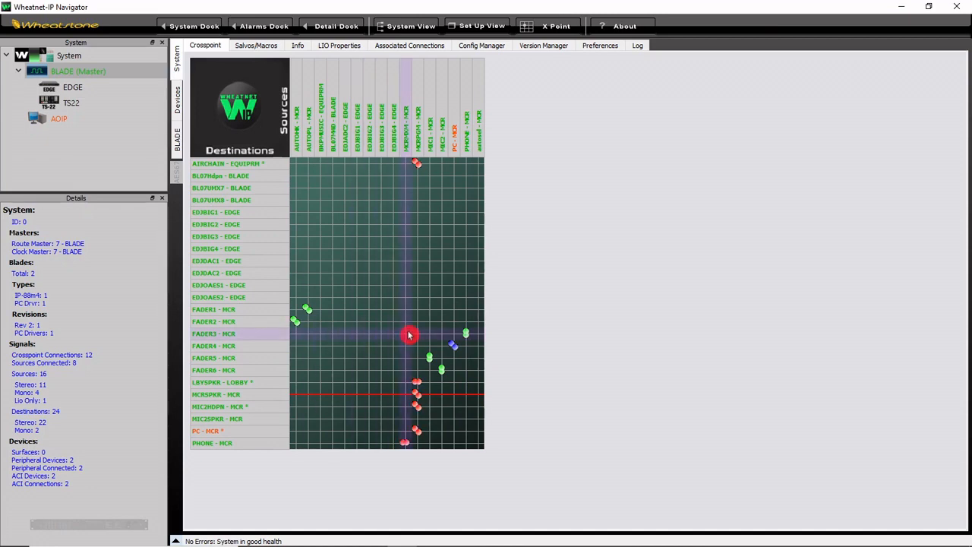
left_click(406, 443)
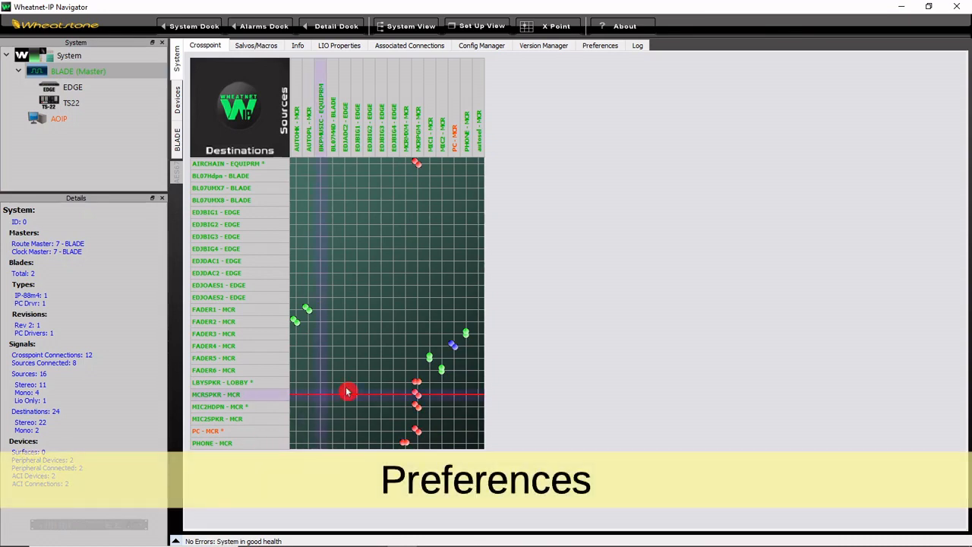
Step: Examine the system preferences, including the High Audio threshold for crosspoint connection colors
left_click(595, 47)
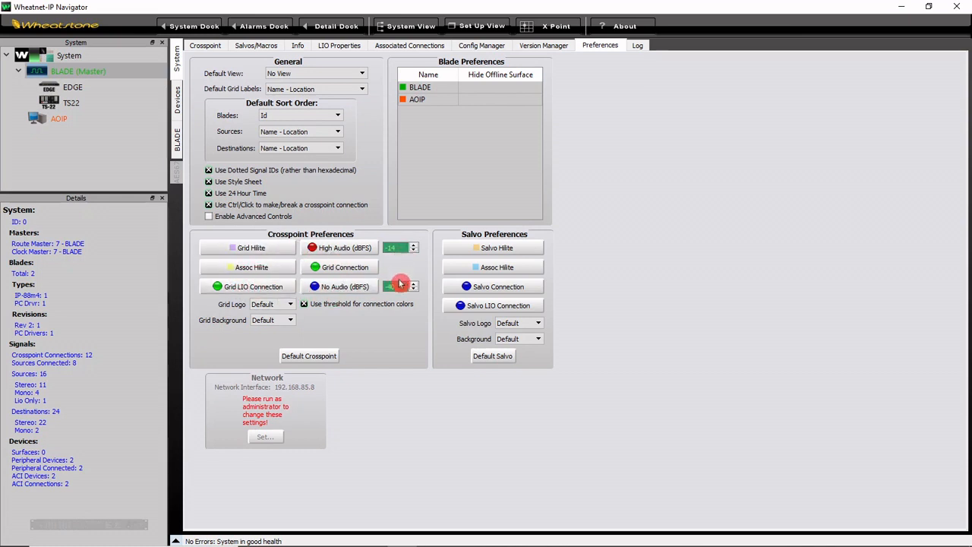
double_click(401, 248)
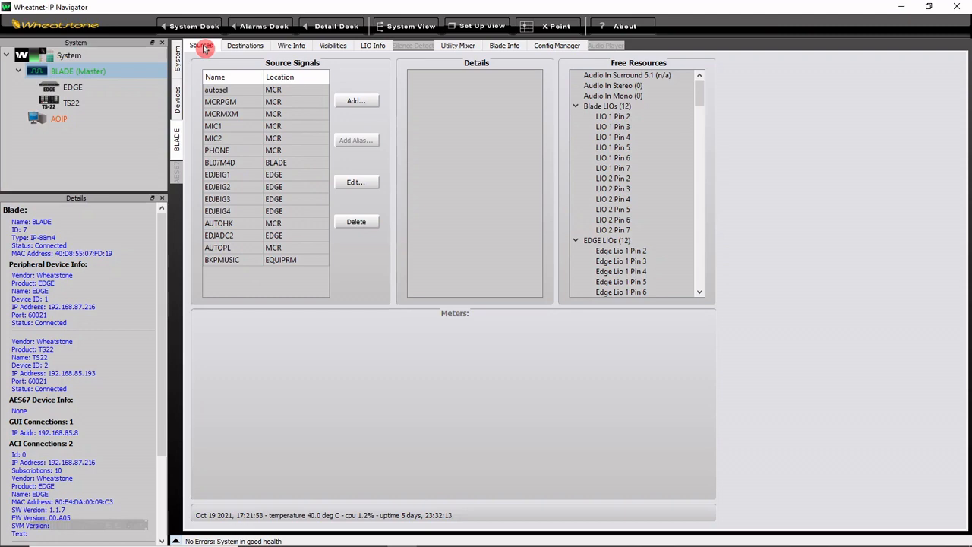
left_click(177, 57)
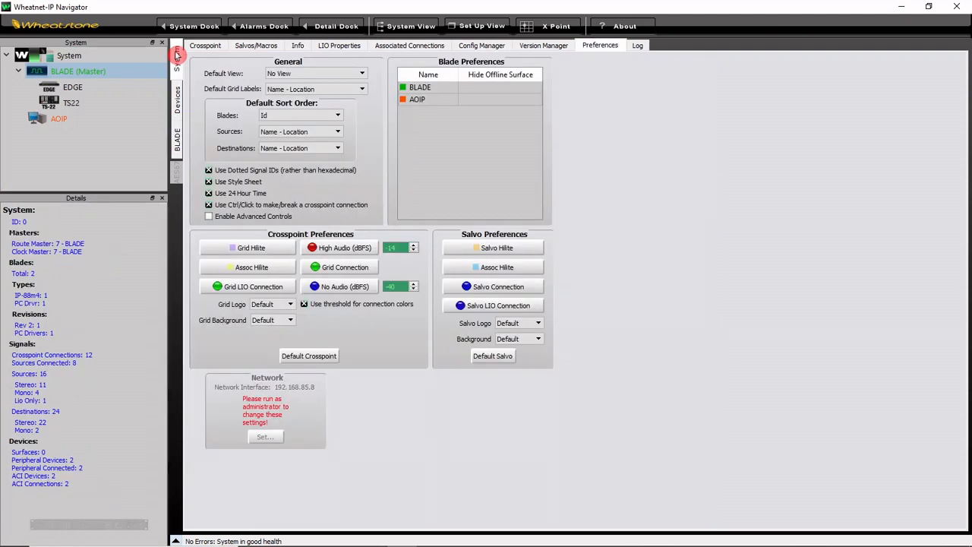
Step: Open the system log, check its maximum number of viewable lines without changing it, and look through the messages
left_click(639, 47)
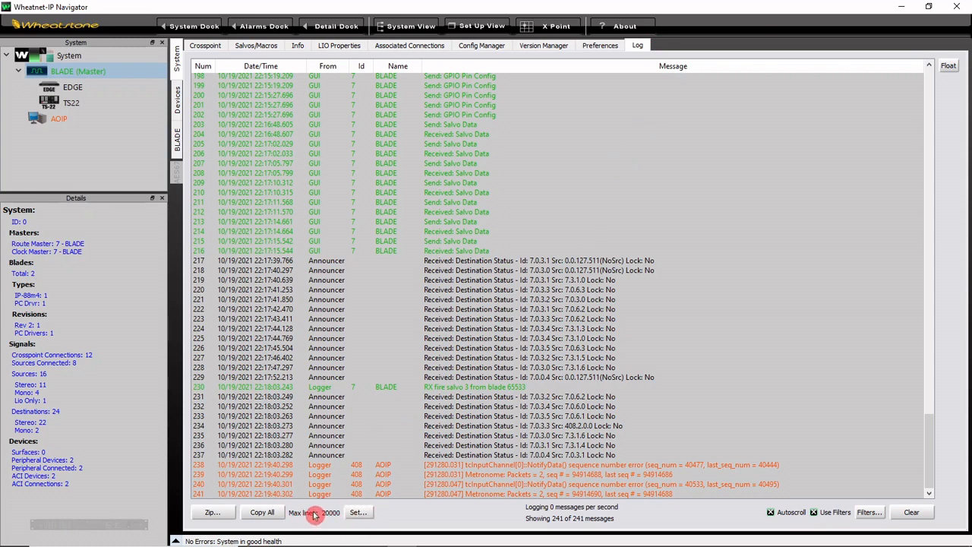
left_click(358, 514)
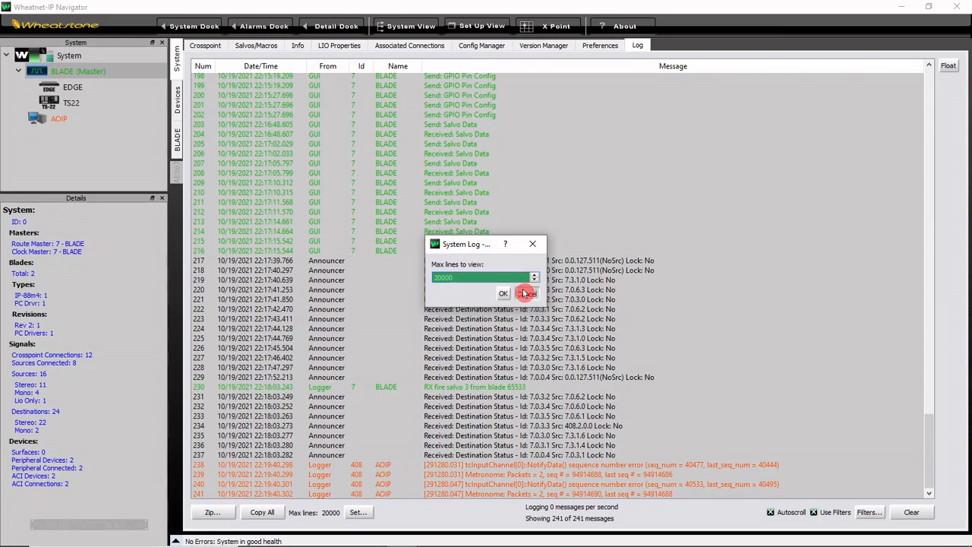
left_click(527, 293)
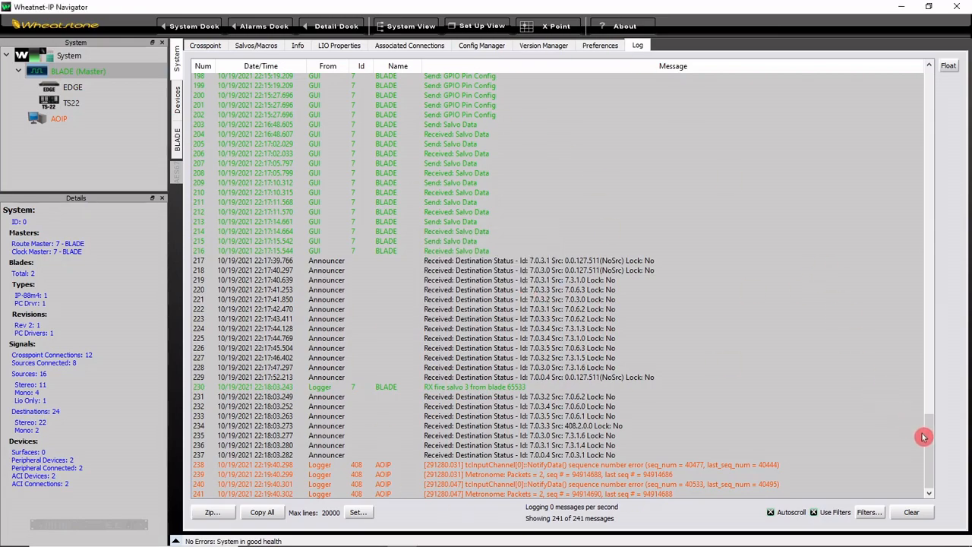
scroll(922, 342, "up", 4)
left_click_drag(926, 426, 919, 490)
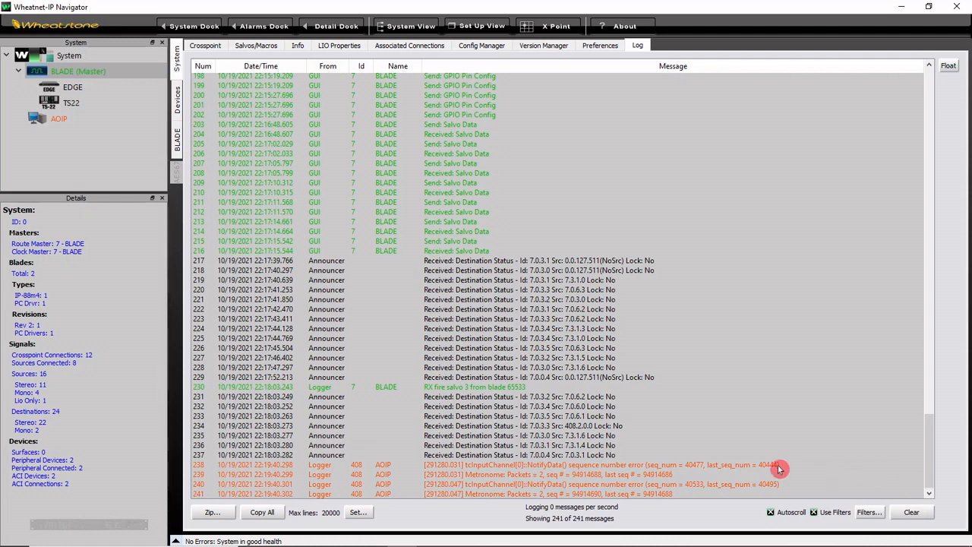
Step: Inspect the options for zipping the log files, close them without zipping, and return to the newest log messages
left_click(220, 515)
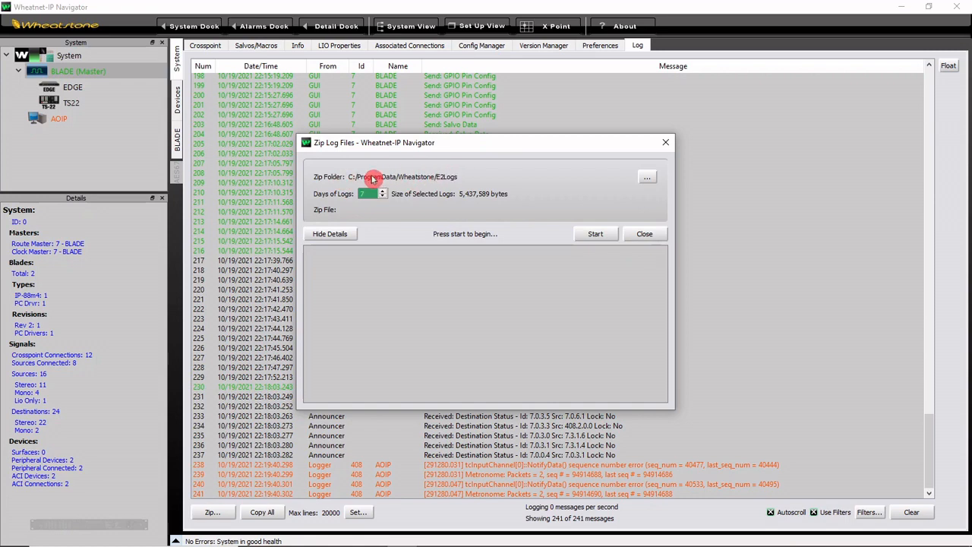
left_click(639, 234)
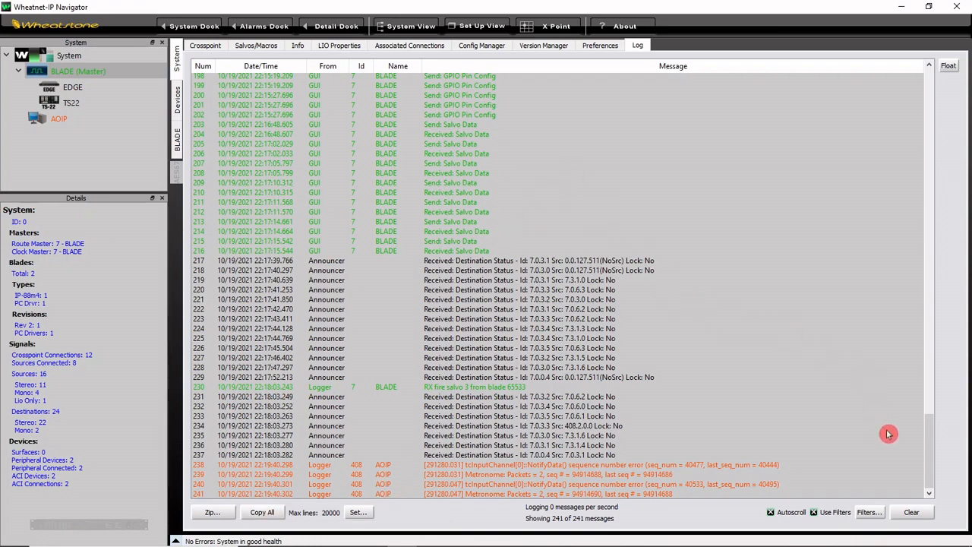
left_click_drag(928, 454, 919, 491)
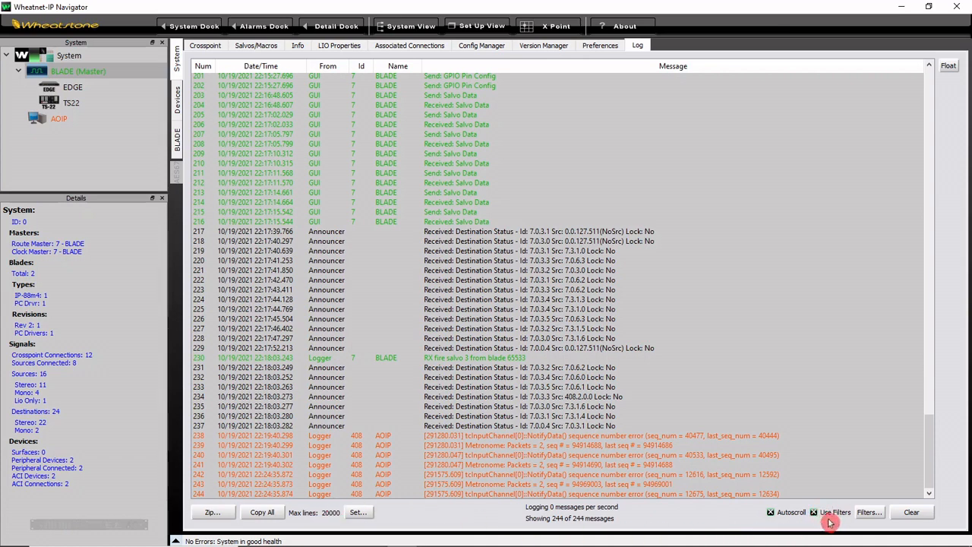
Step: Inspect the log's blade, message and column filters, cancel without changes, and browse the earlier and newest messages
left_click(868, 513)
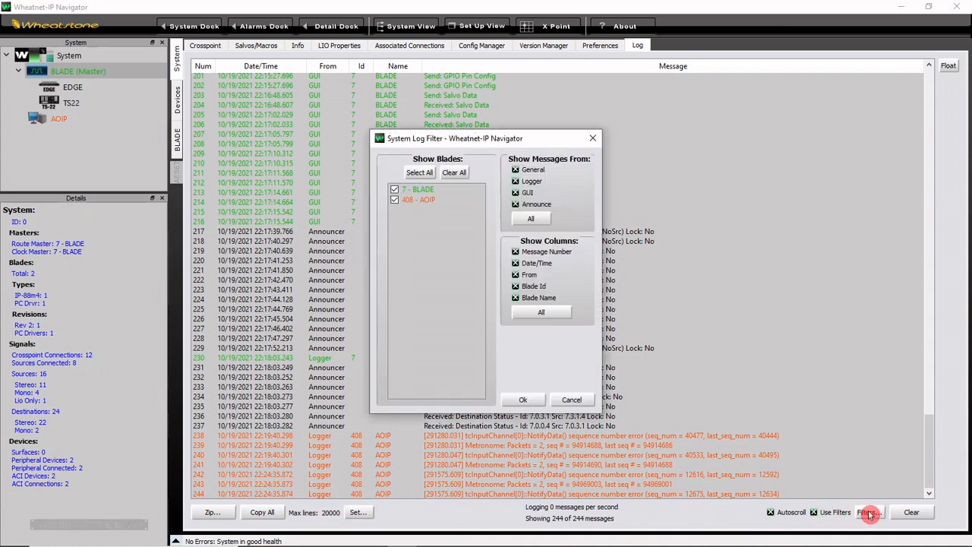
left_click(395, 190)
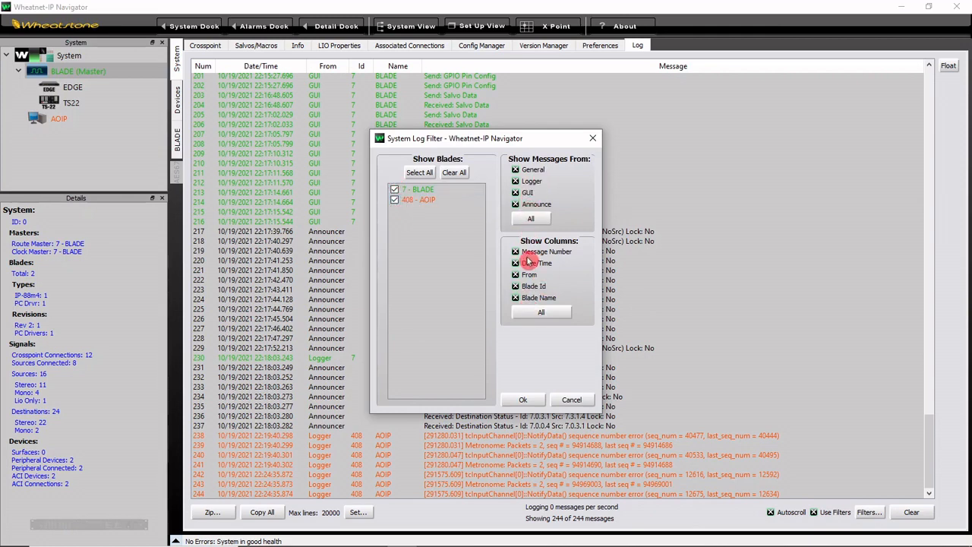
left_click(572, 400)
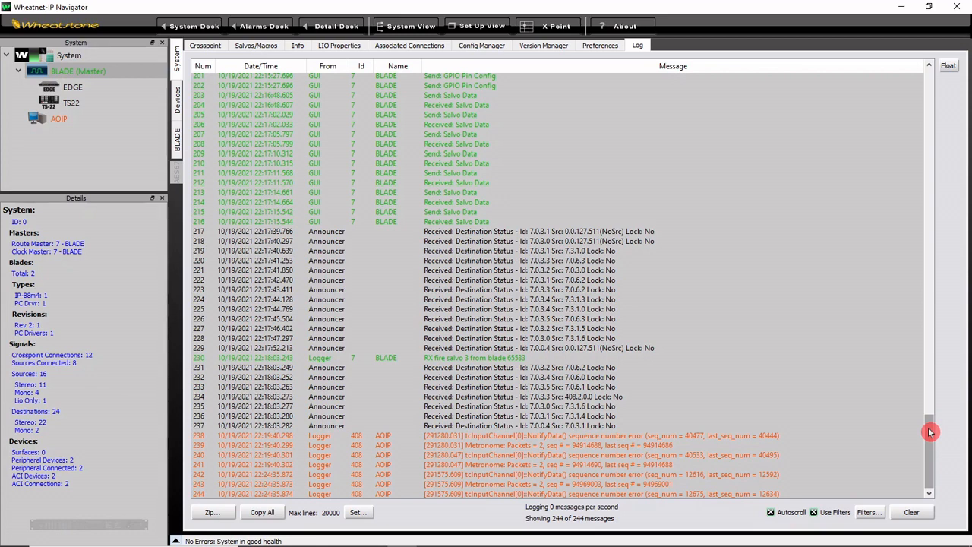
left_click_drag(930, 432, 934, 214)
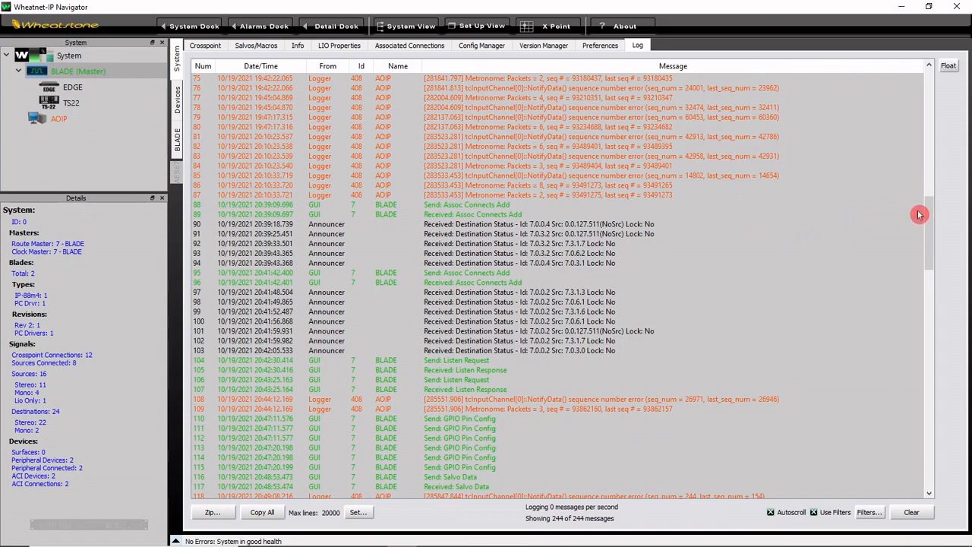
left_click_drag(929, 215, 929, 280)
left_click_drag(928, 348, 925, 463)
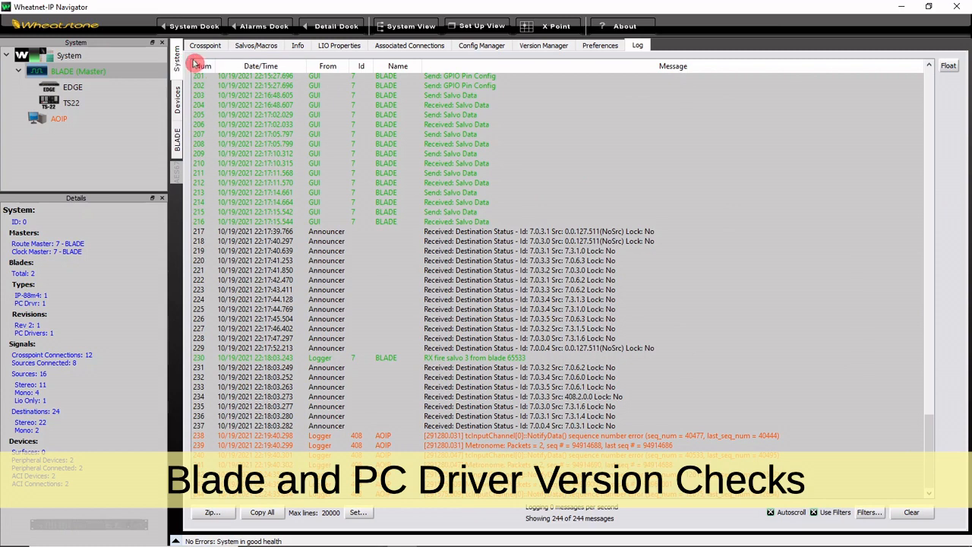
Step: Review the Blade Version Check in the system info, keeping the rule at "not equal to" and inspecting its version fields
left_click(297, 46)
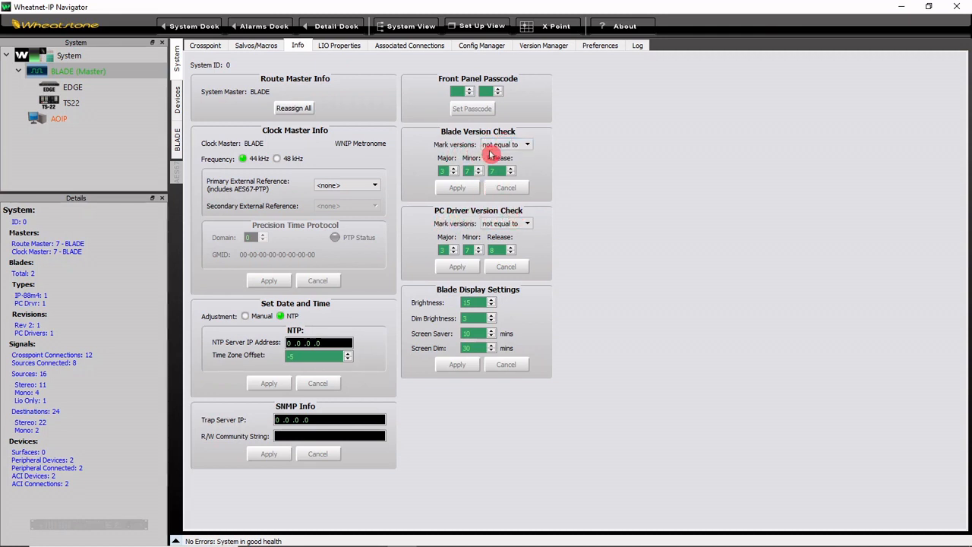
left_click(528, 146)
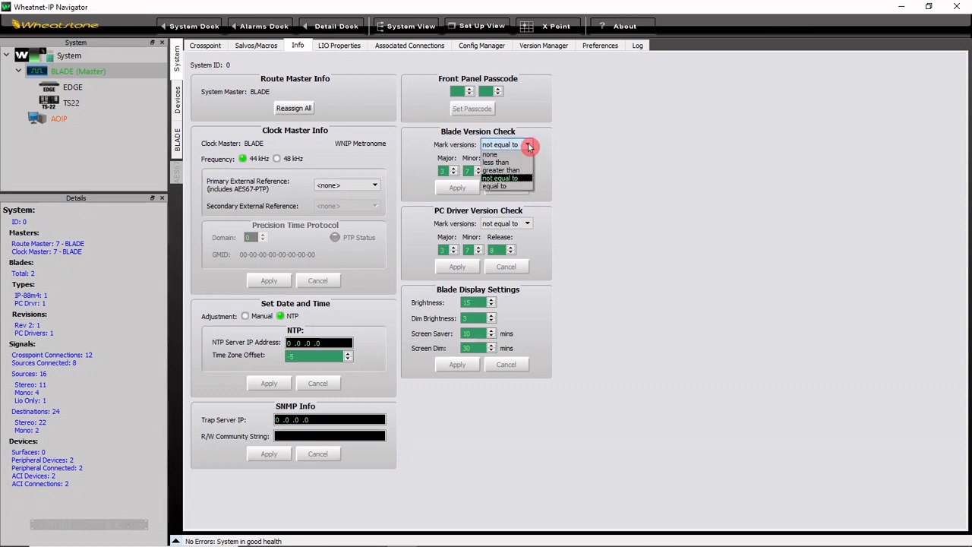
left_click(523, 182)
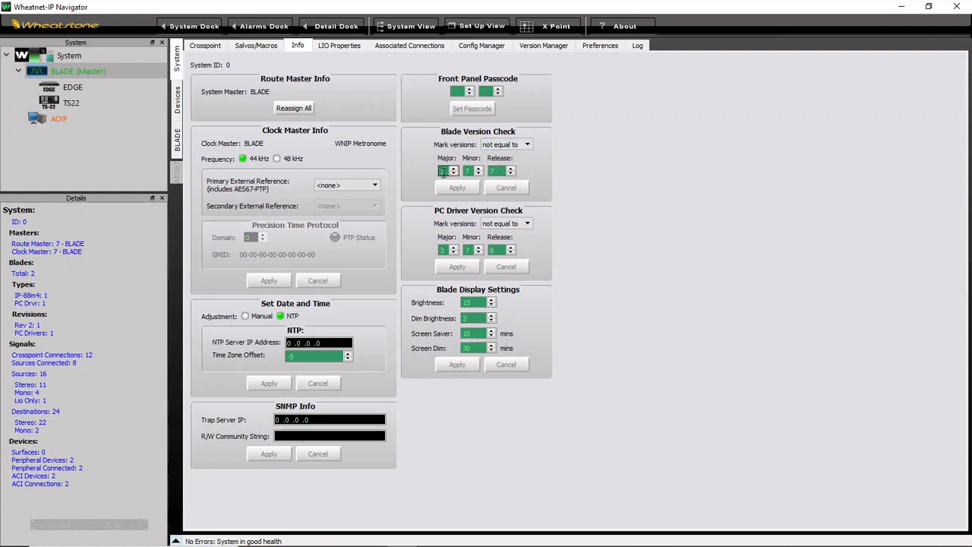
left_click(444, 172)
left_click(490, 169)
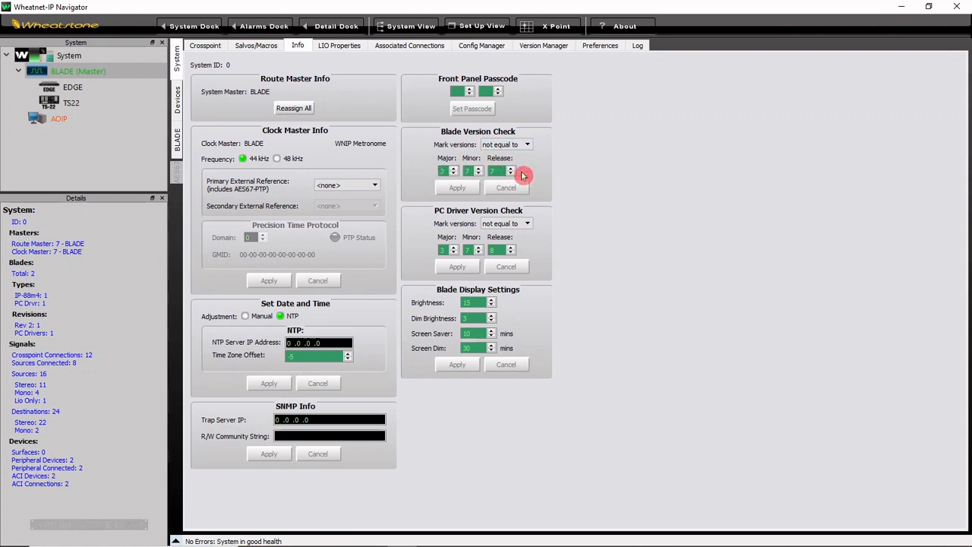
Step: Set the Blade Version Check release to 6, apply it, and examine the version fields and the System and BLADE status icons
left_click(500, 248)
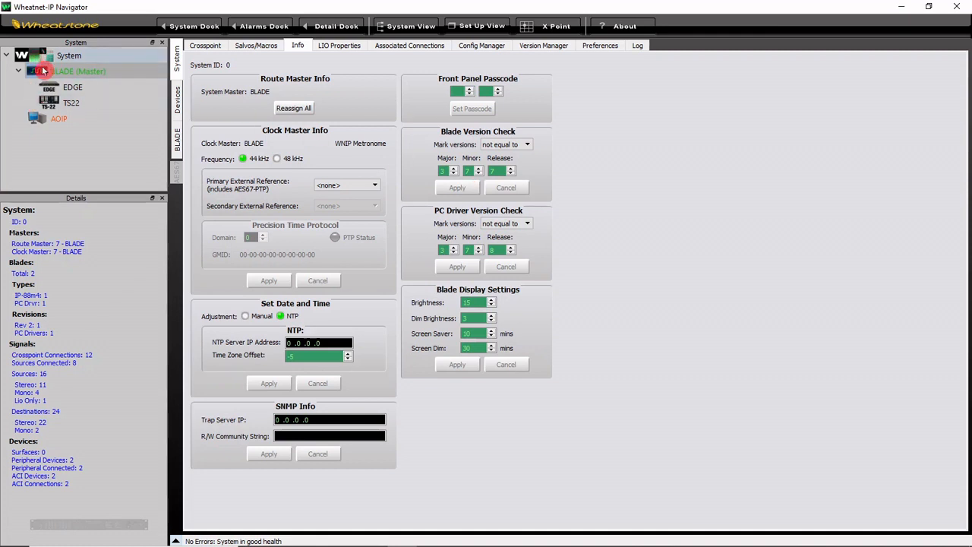
left_click(511, 174)
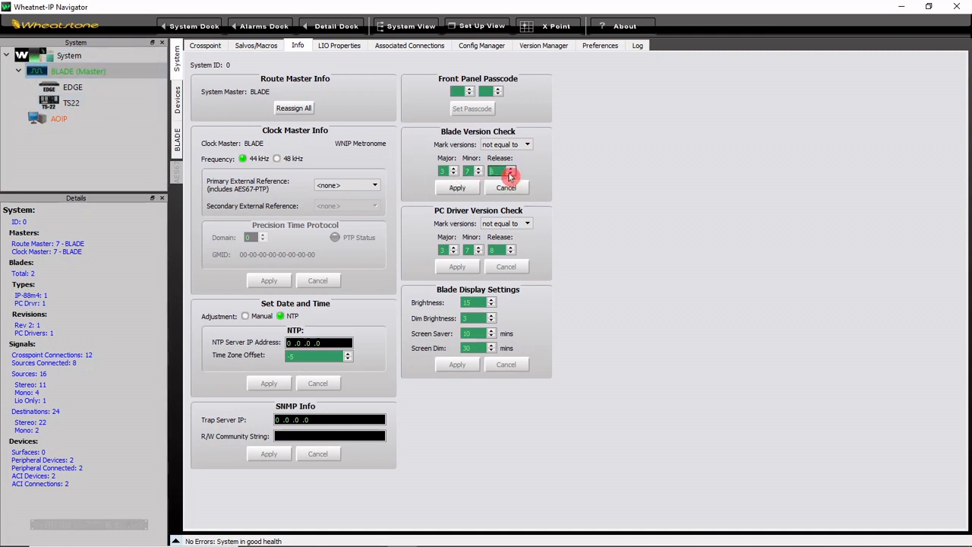
left_click(466, 187)
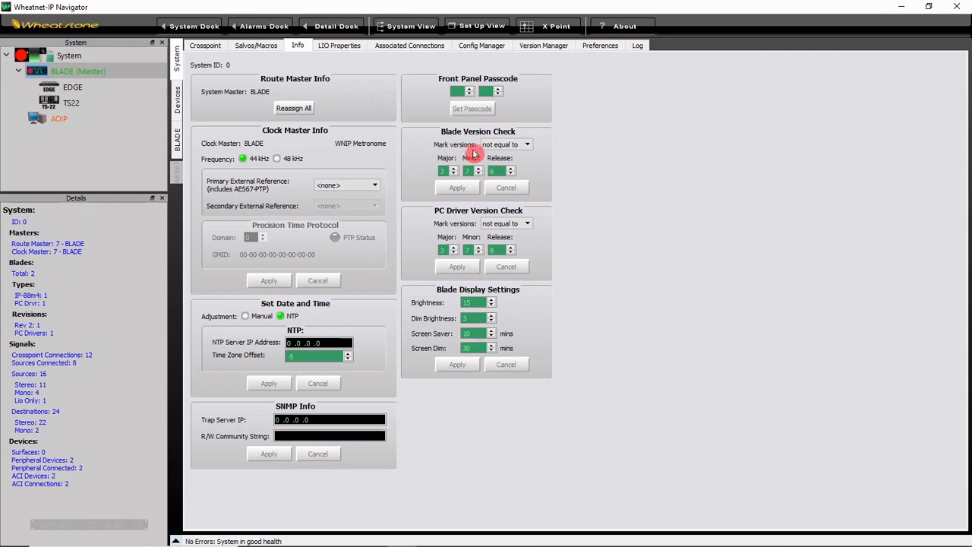
left_click(444, 172)
left_click(499, 171)
left_click(76, 79)
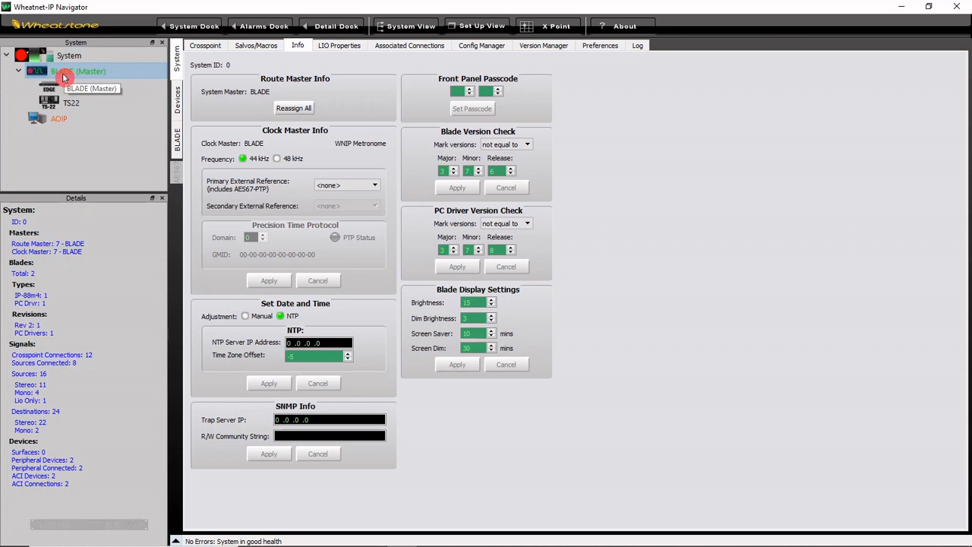
left_click(20, 56)
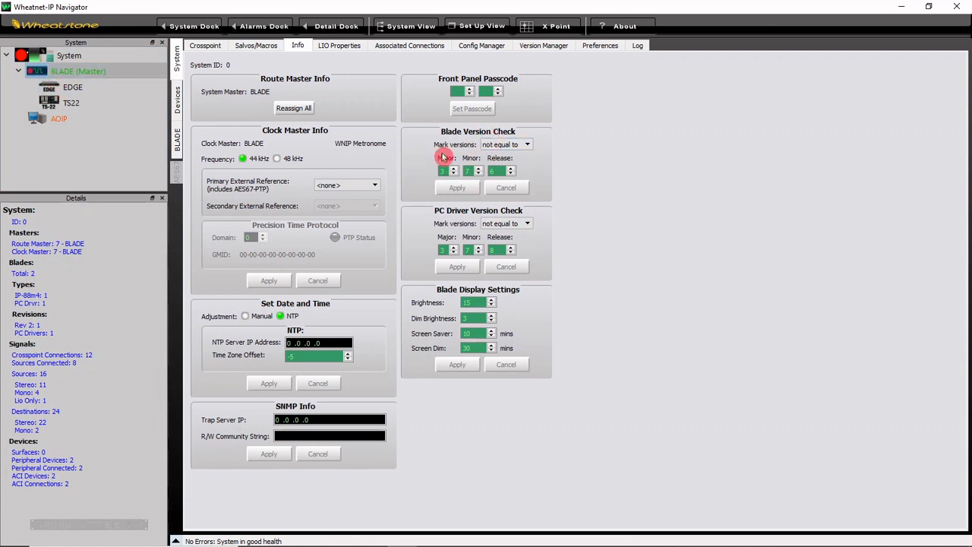
Step: Set the Blade Version Check release back to 7 and apply the rule
left_click(511, 168)
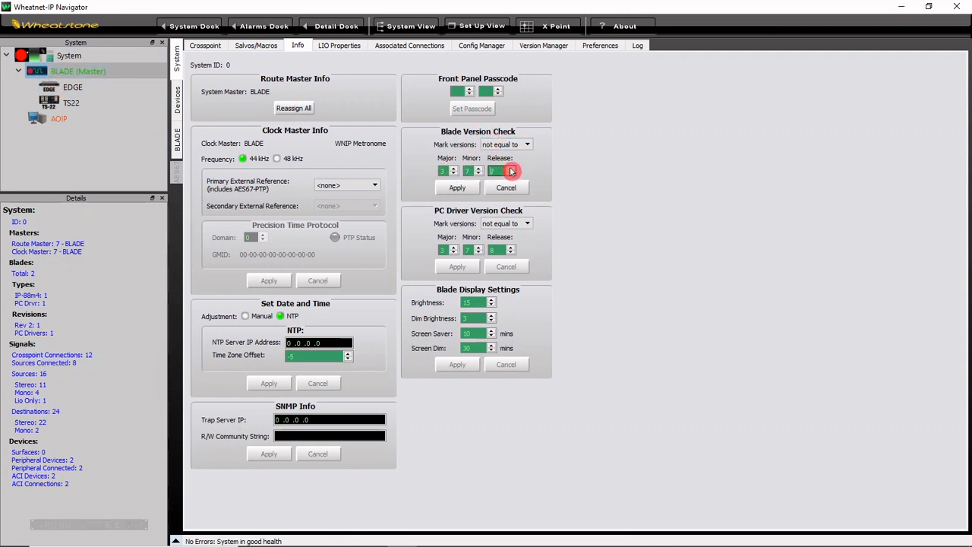
left_click(458, 188)
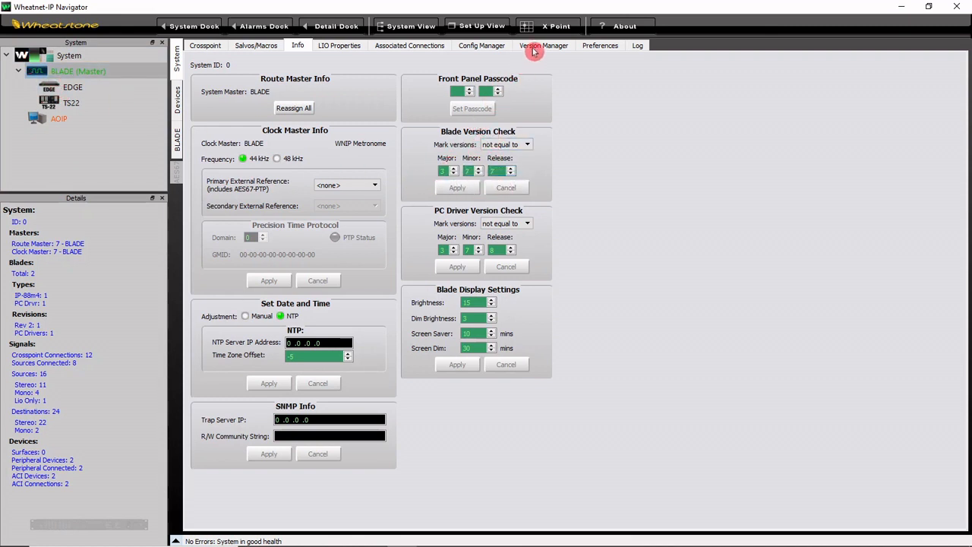